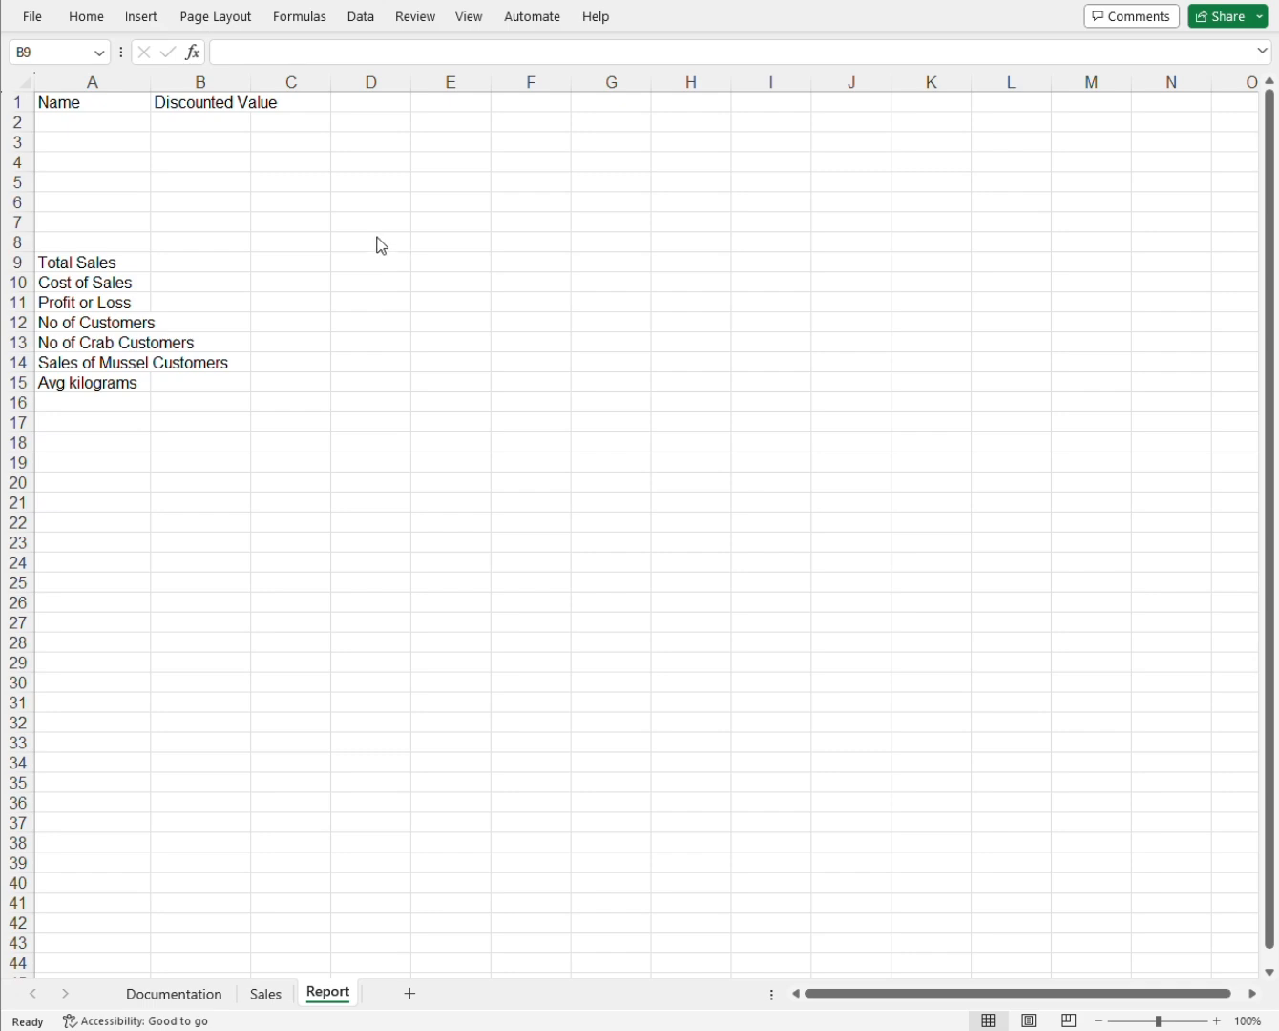
Auto-fit the widths of all columns on the Report sheet to their contents.
{"action": "left_click", "coordinate": [175, 269]}
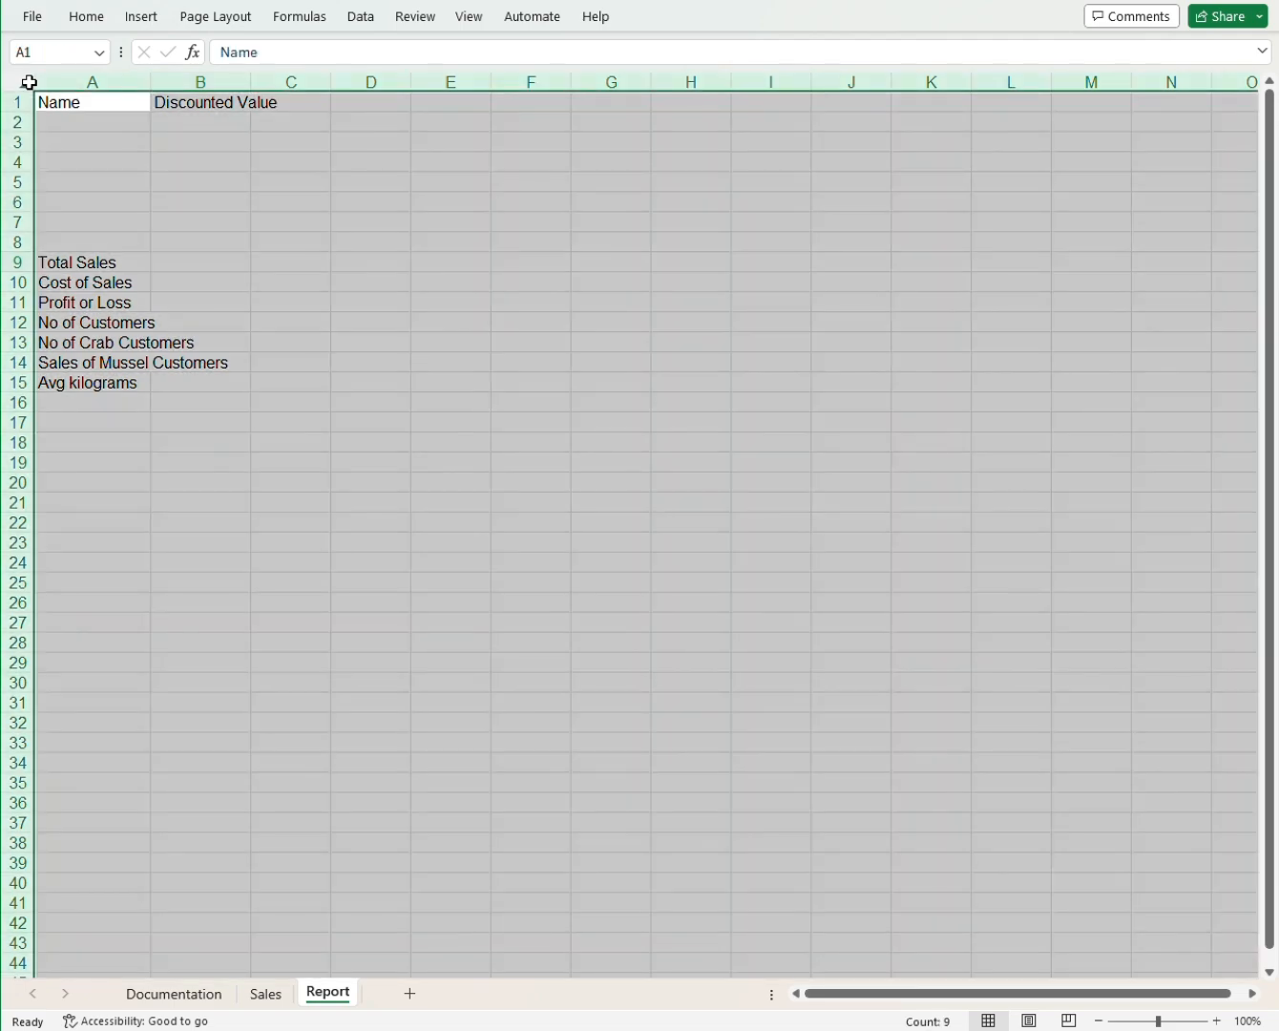
{"action": "left_click", "coordinate": [32, 83]}
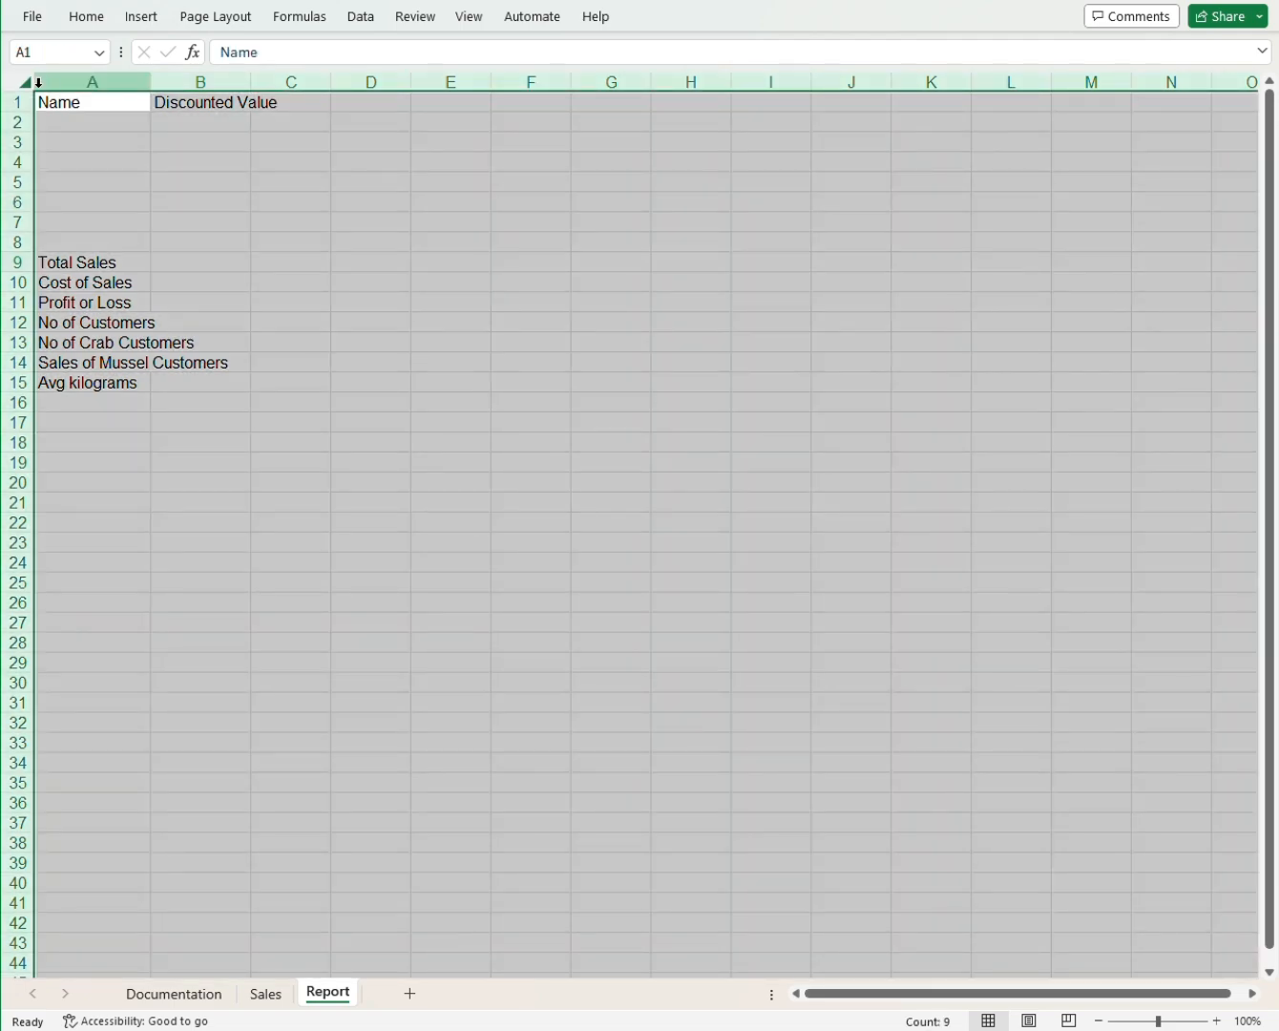
{"action": "double_click", "coordinate": [150, 81]}
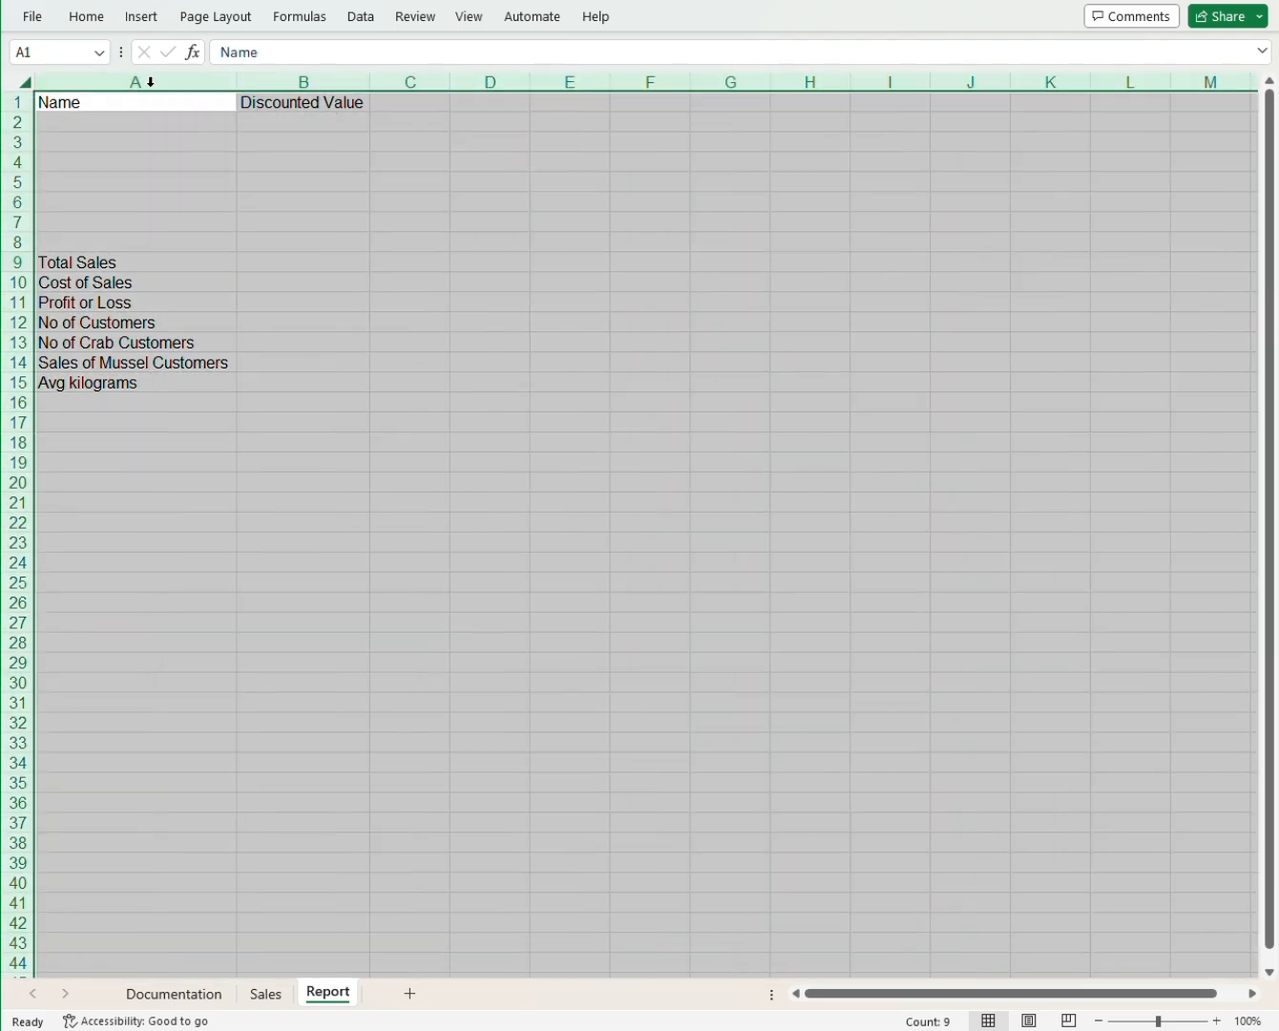
Calculate Total Sales in B9 by summing the Total Due amounts in J9:J14 of the Sales sheet.
{"action": "left_click", "coordinate": [246, 266]}
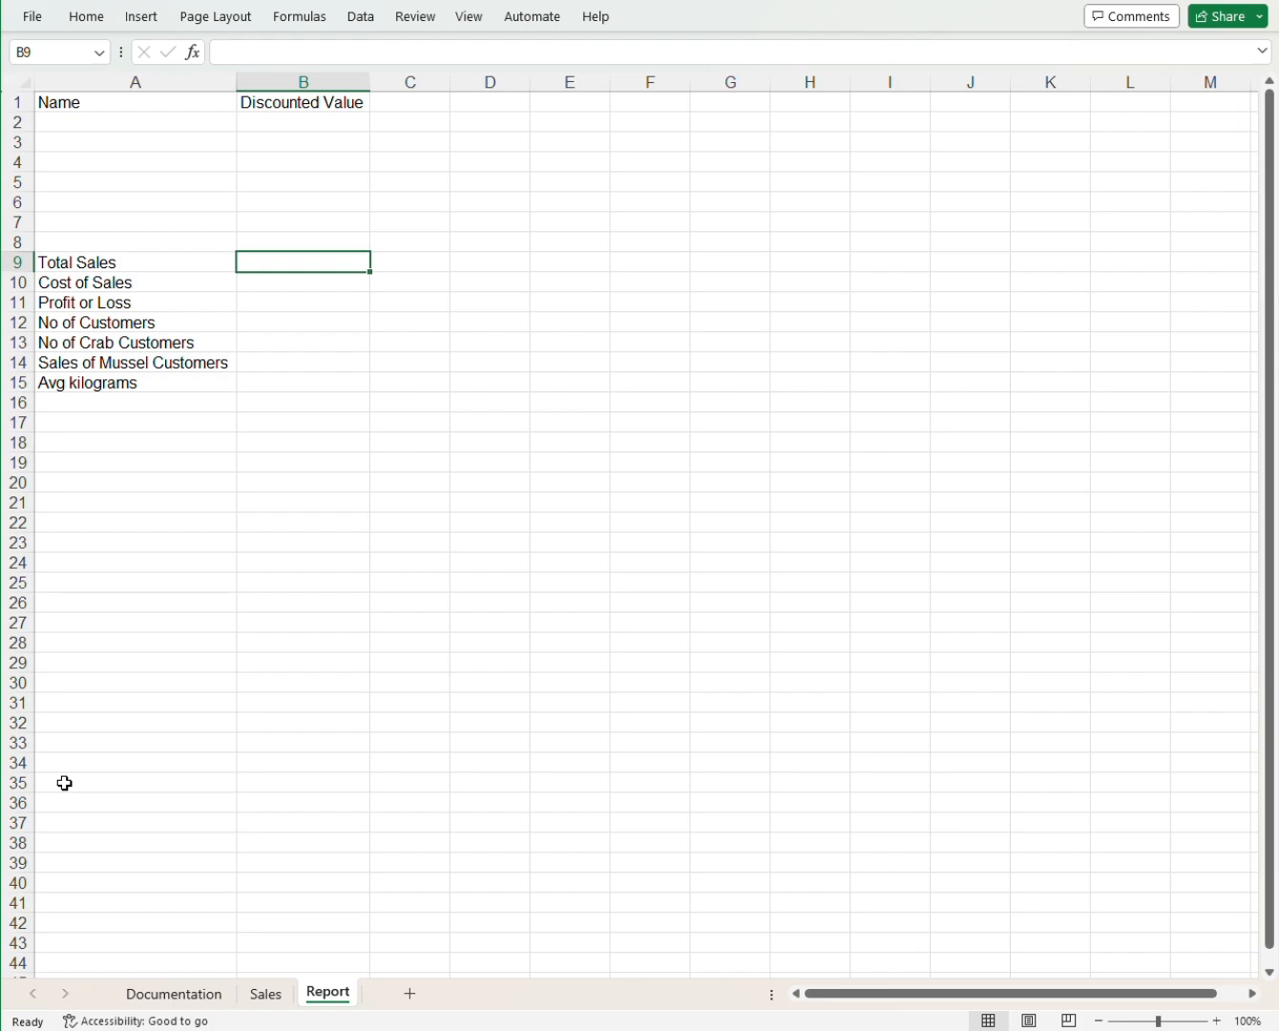
{"action": "type", "text": "="}
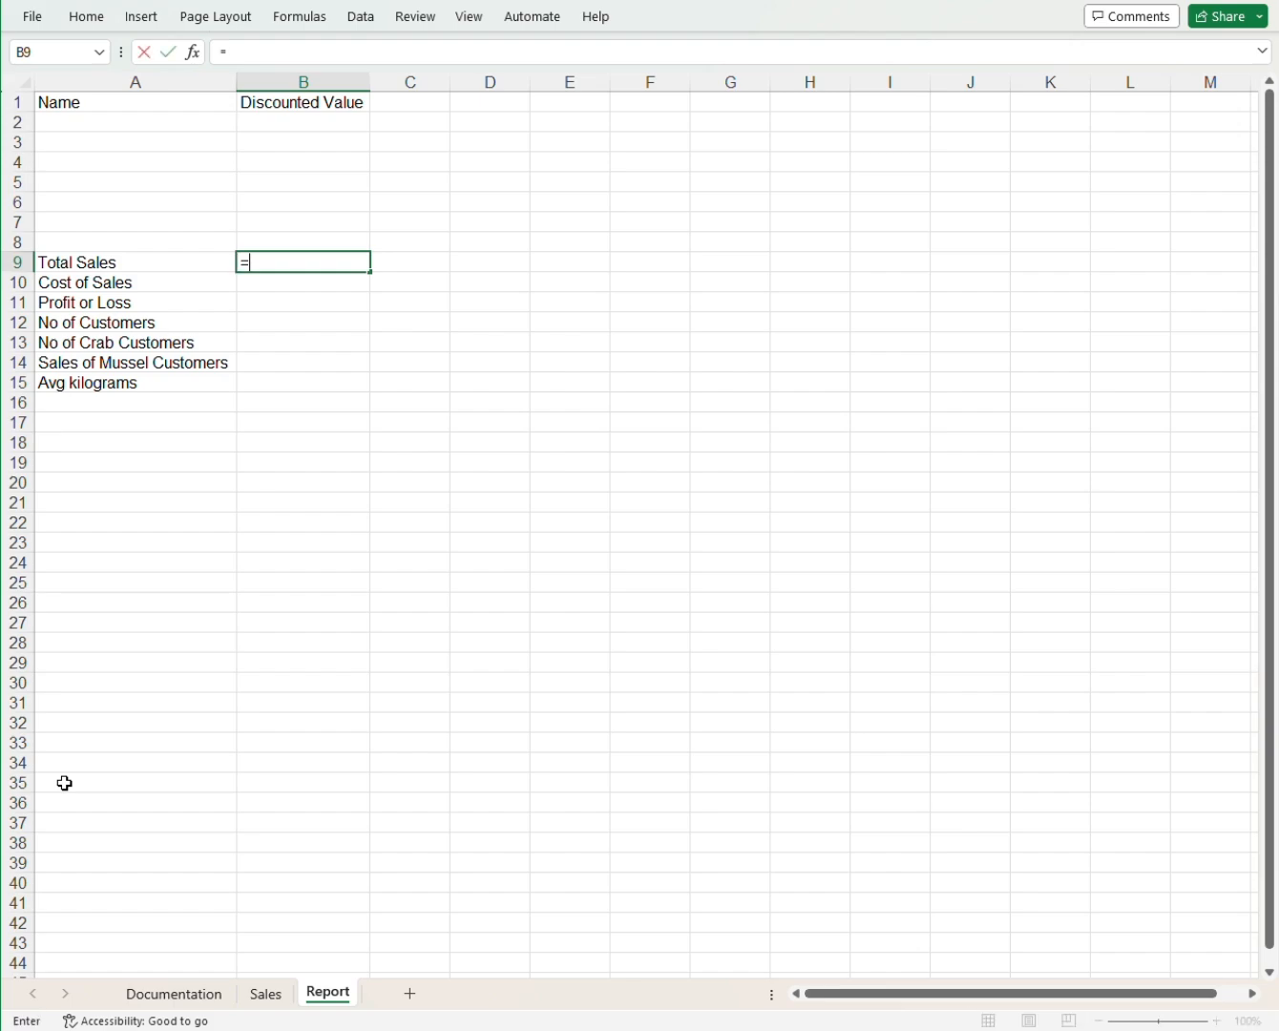
{"action": "type", "text": "sum"}
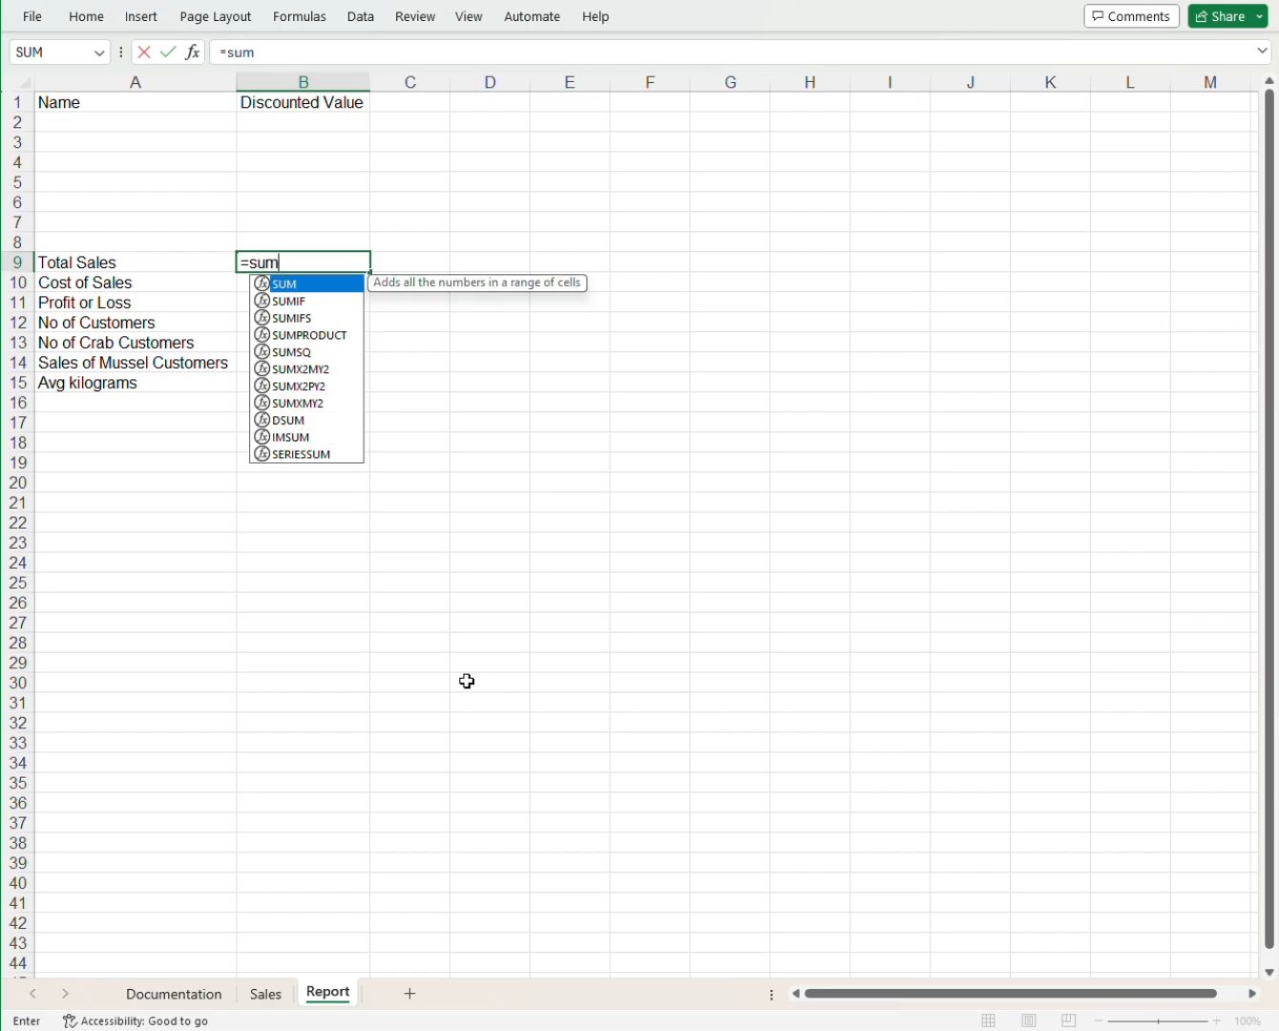
{"action": "double_click", "coordinate": [337, 286]}
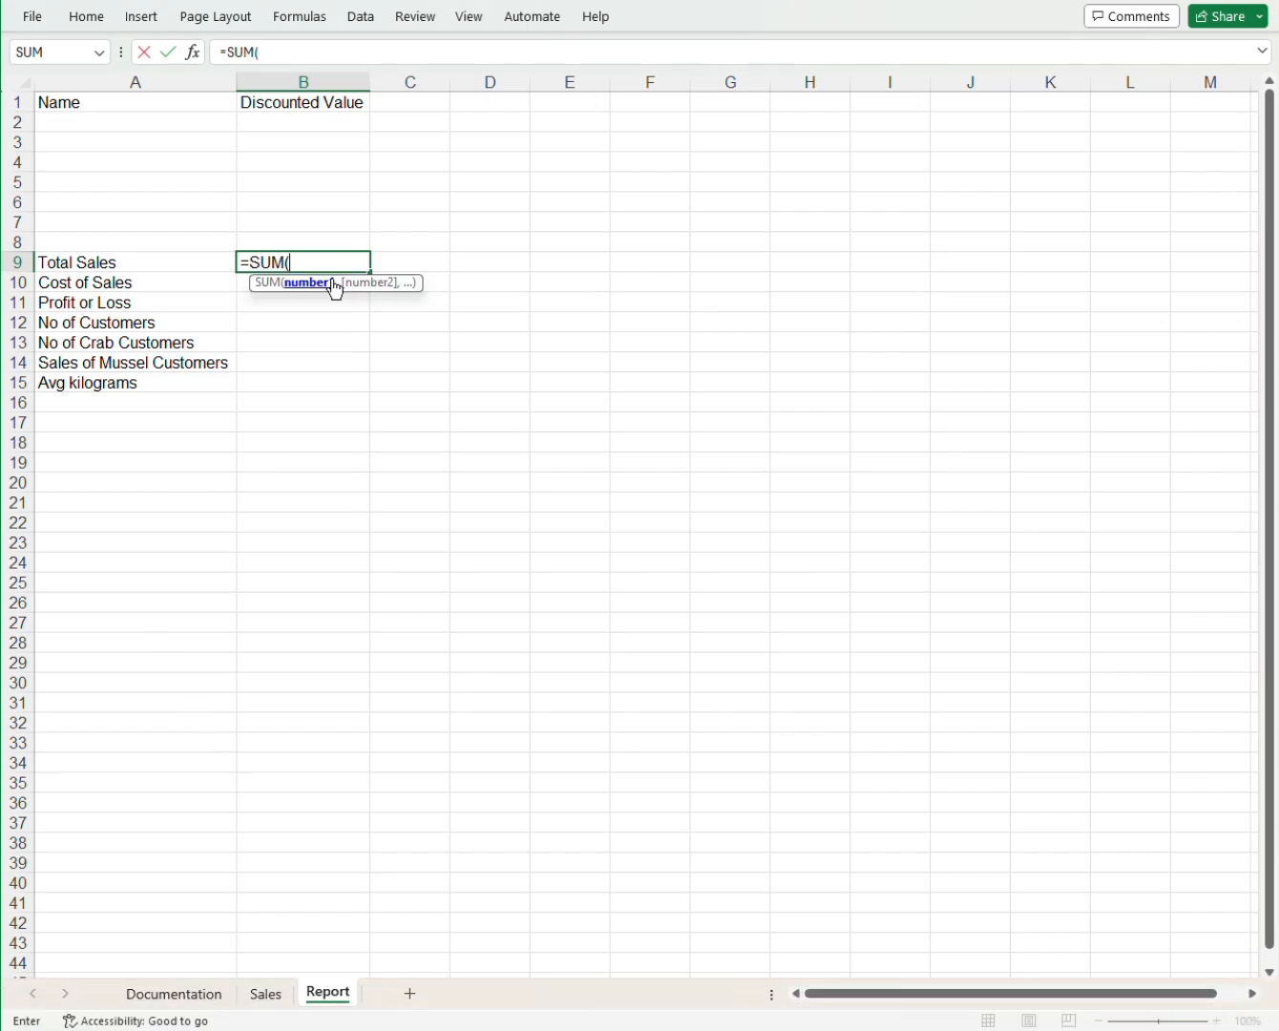
{"action": "left_click", "coordinate": [274, 998]}
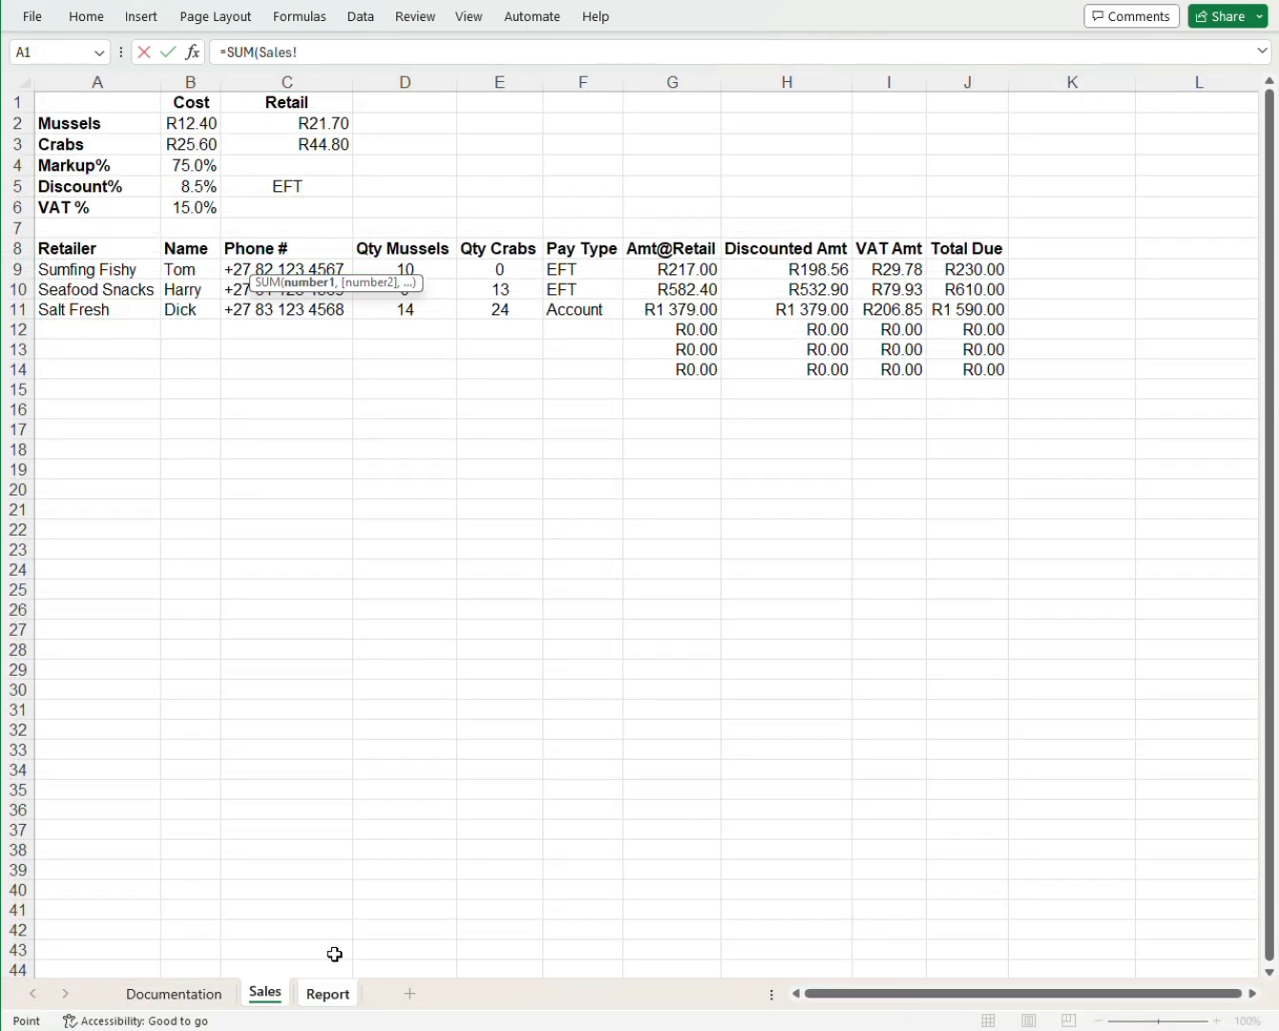
{"action": "left_click_drag", "start_coordinate": [959, 266], "coordinate": [968, 366]}
{"action": "key", "text": "Return"}
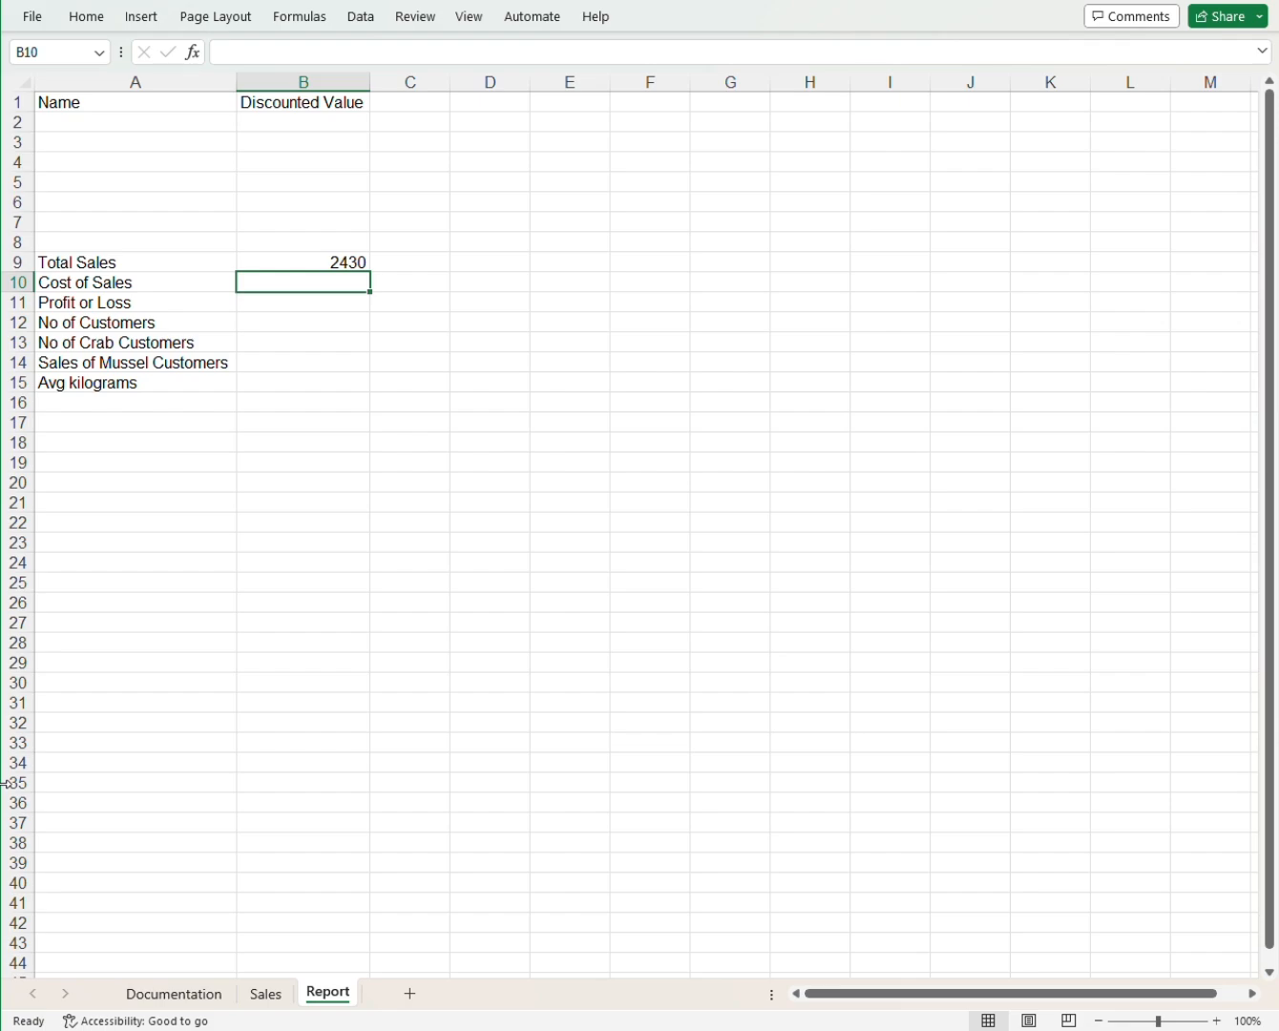
{"action": "type", "text": "="}
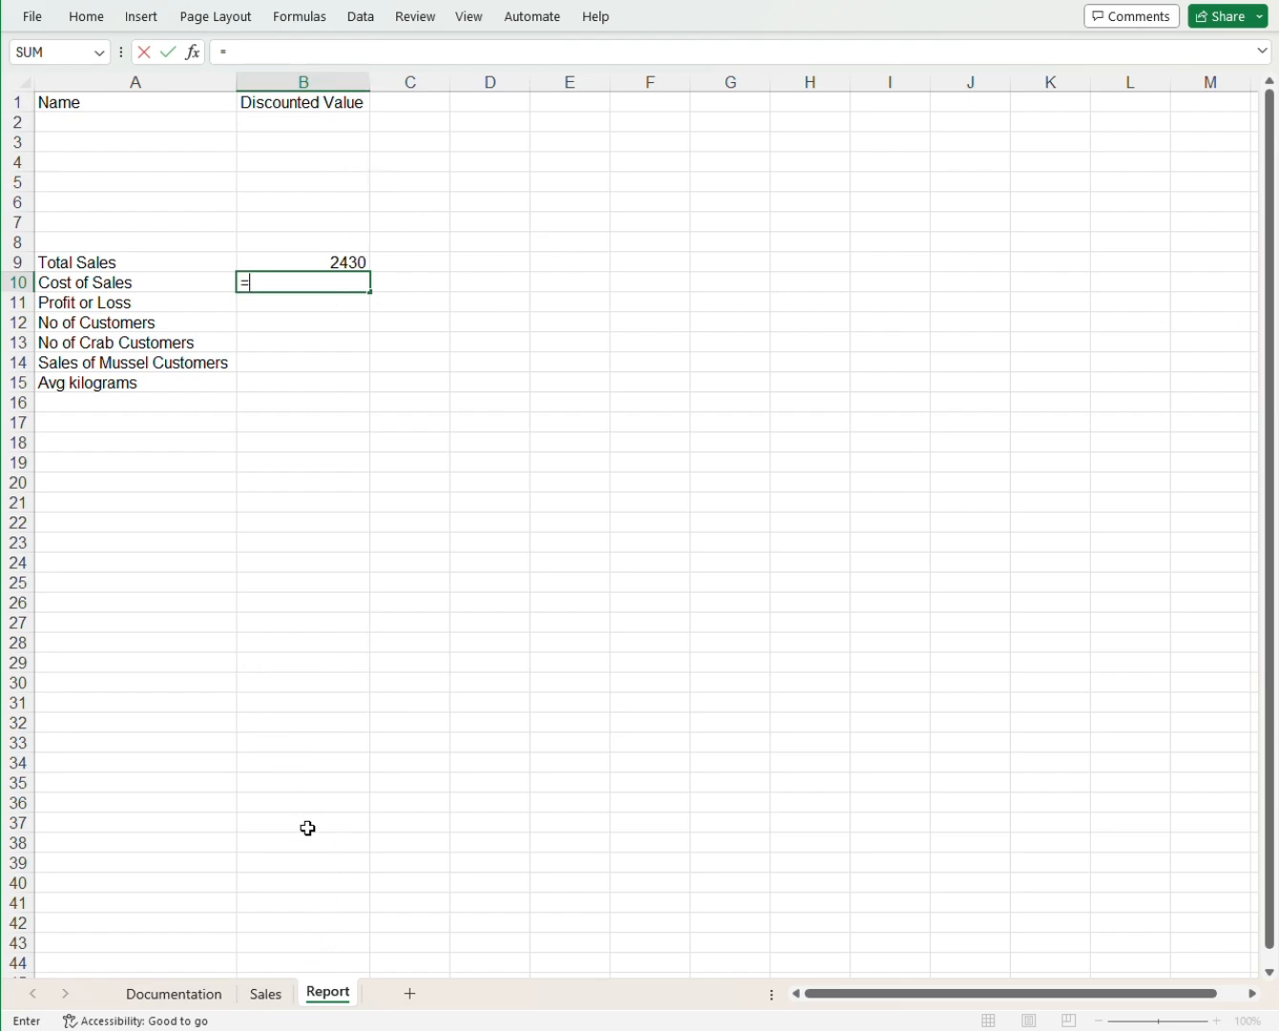
{"action": "left_click", "coordinate": [281, 995]}
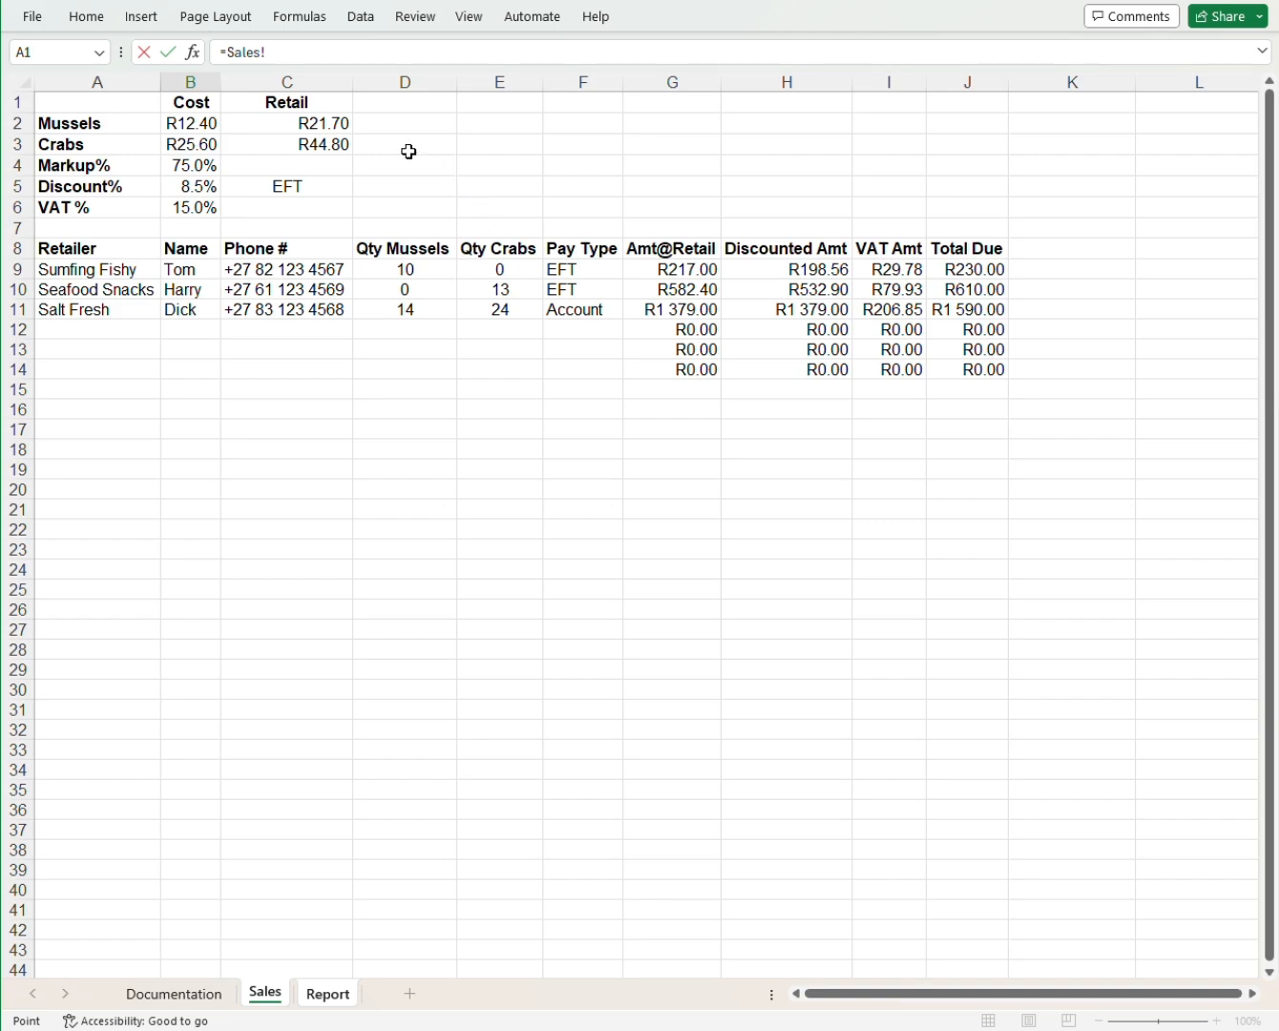
{"action": "left_click", "coordinate": [232, 56]}
{"action": "type", "text": "s"}
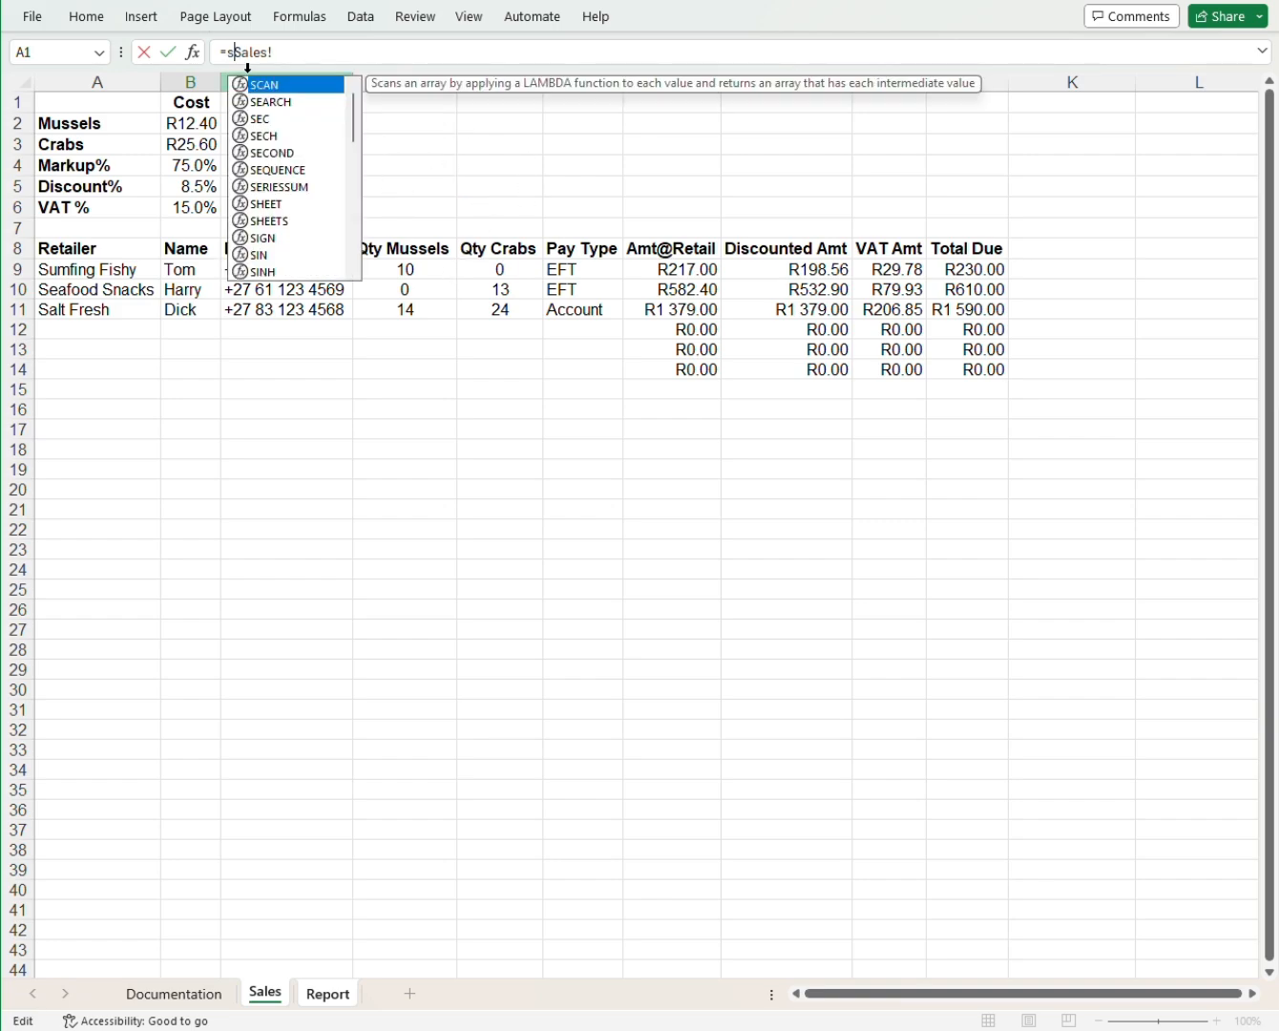
{"action": "type", "text": "un"}
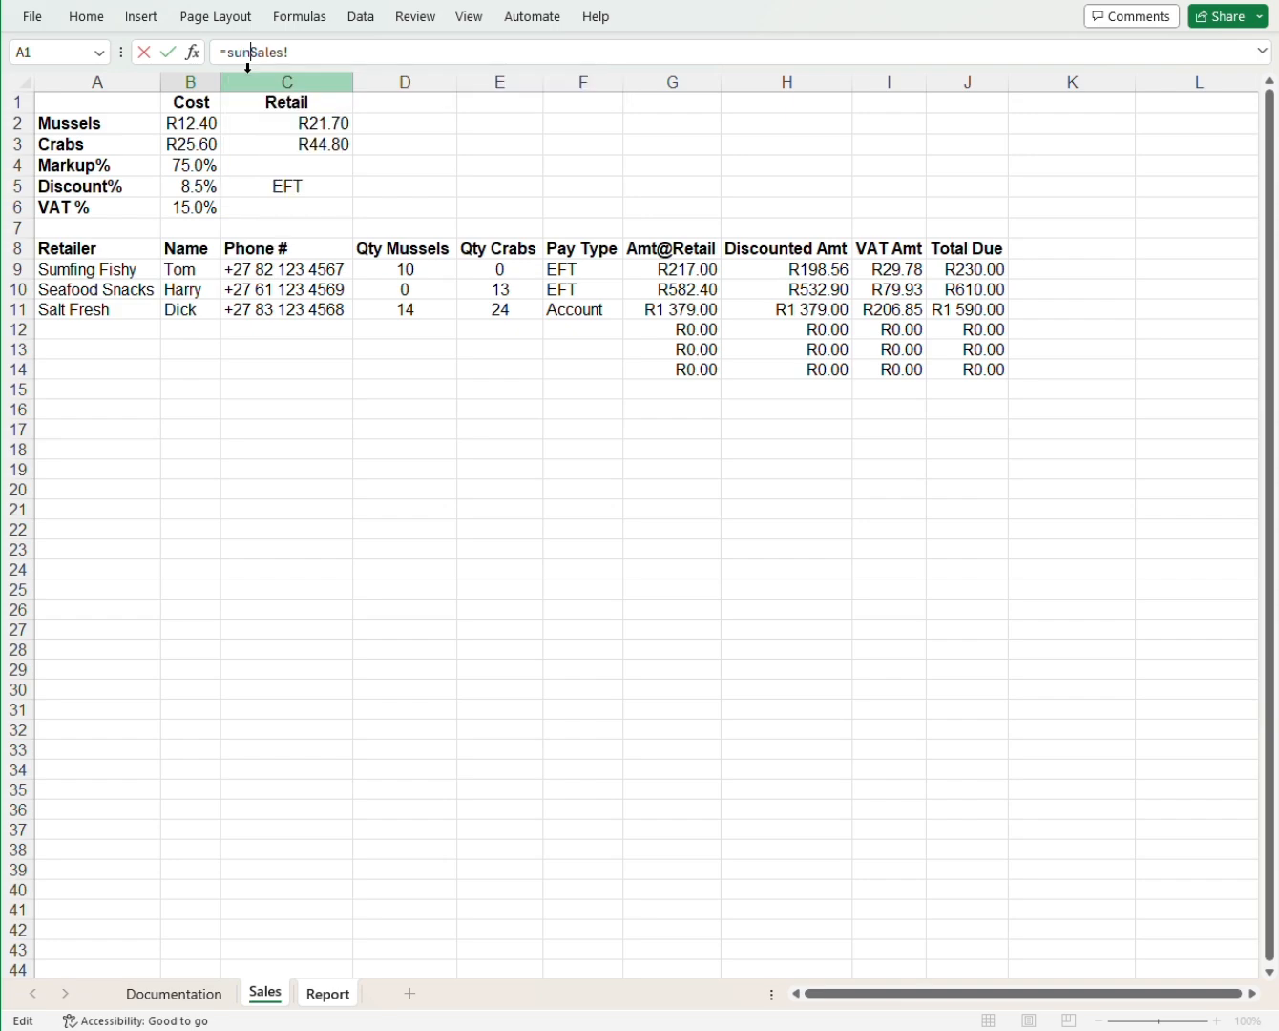
{"action": "key", "text": "BackSpace"}
{"action": "type", "text": "m"}
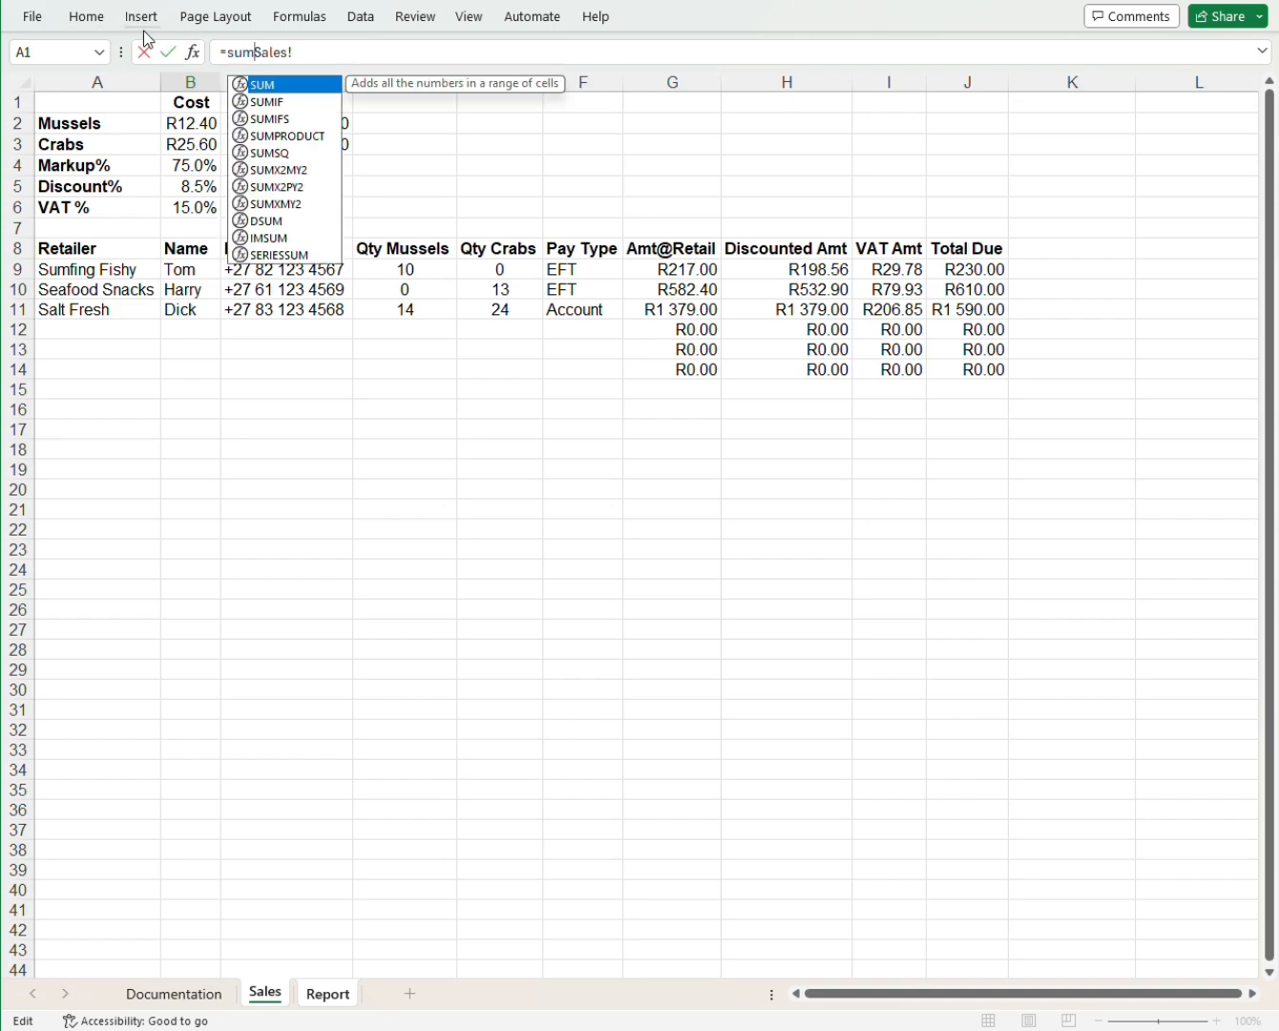
{"action": "key", "text": "Tab"}
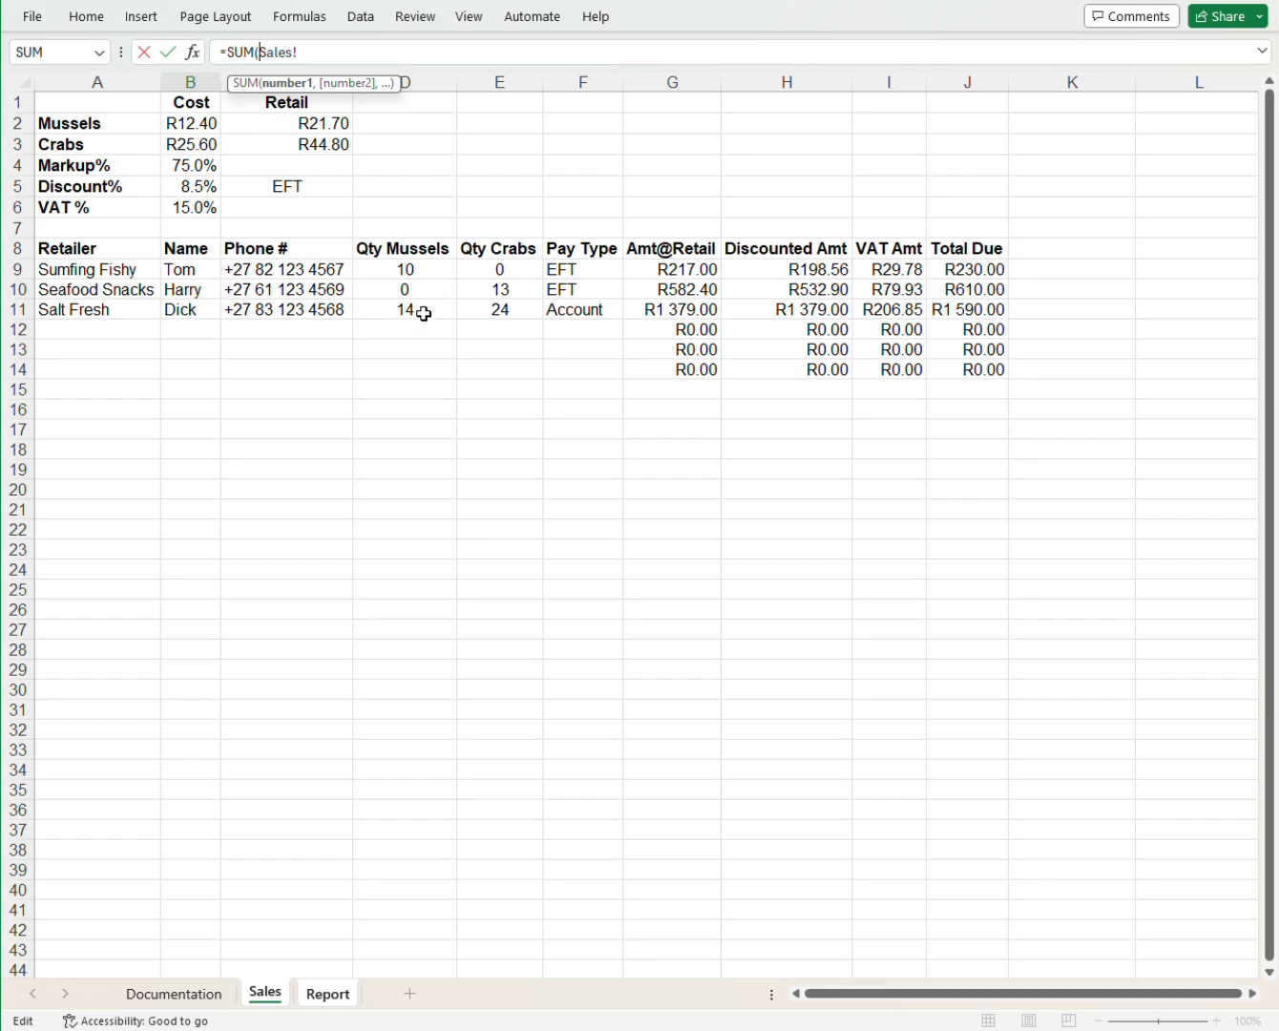
{"action": "left_click_drag", "start_coordinate": [409, 271], "coordinate": [414, 300]}
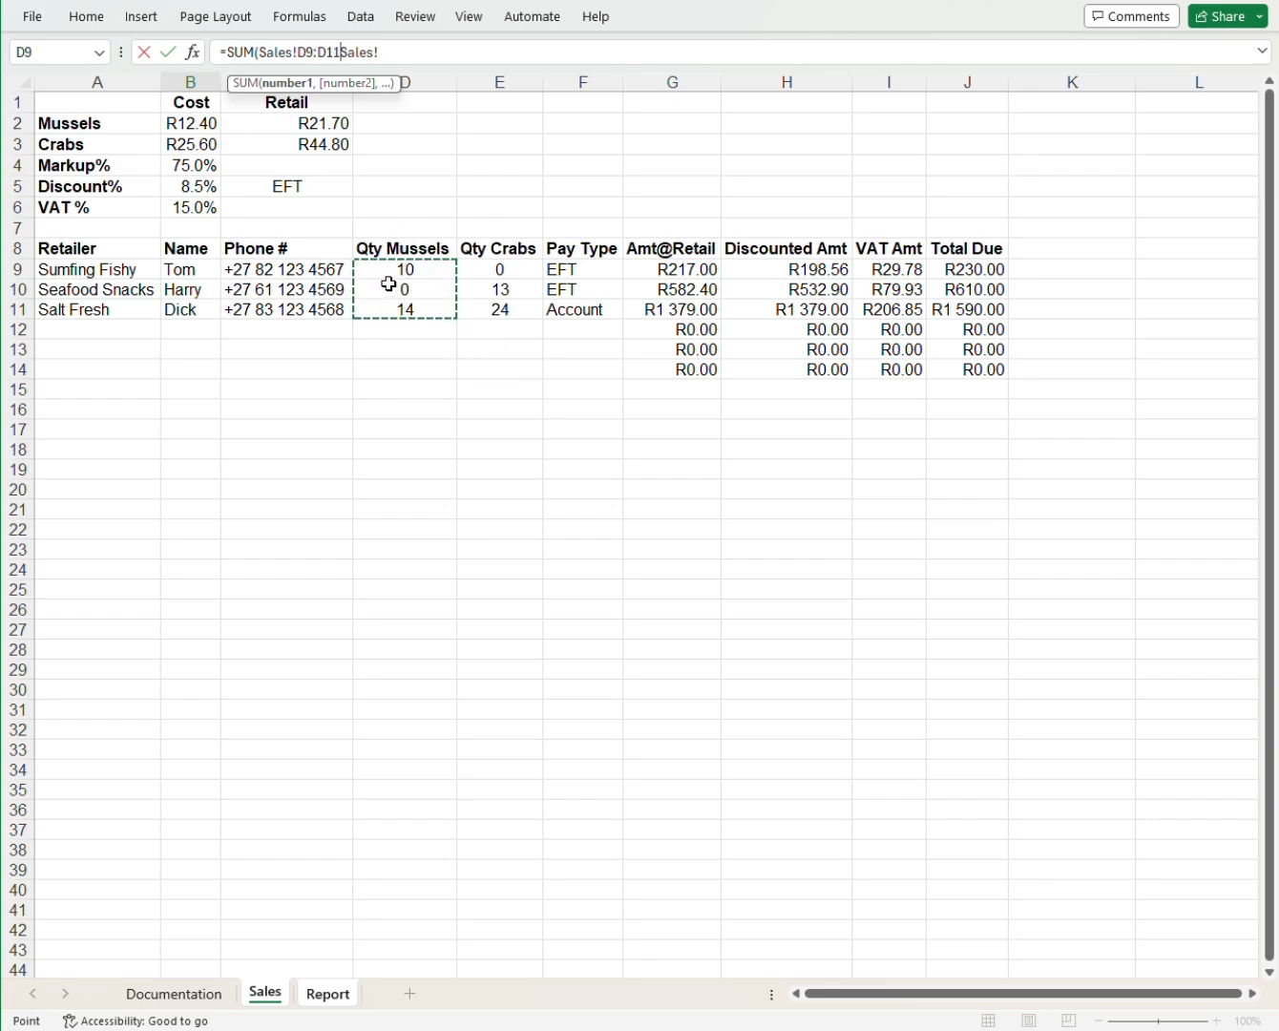
{"action": "left_click", "coordinate": [386, 53]}
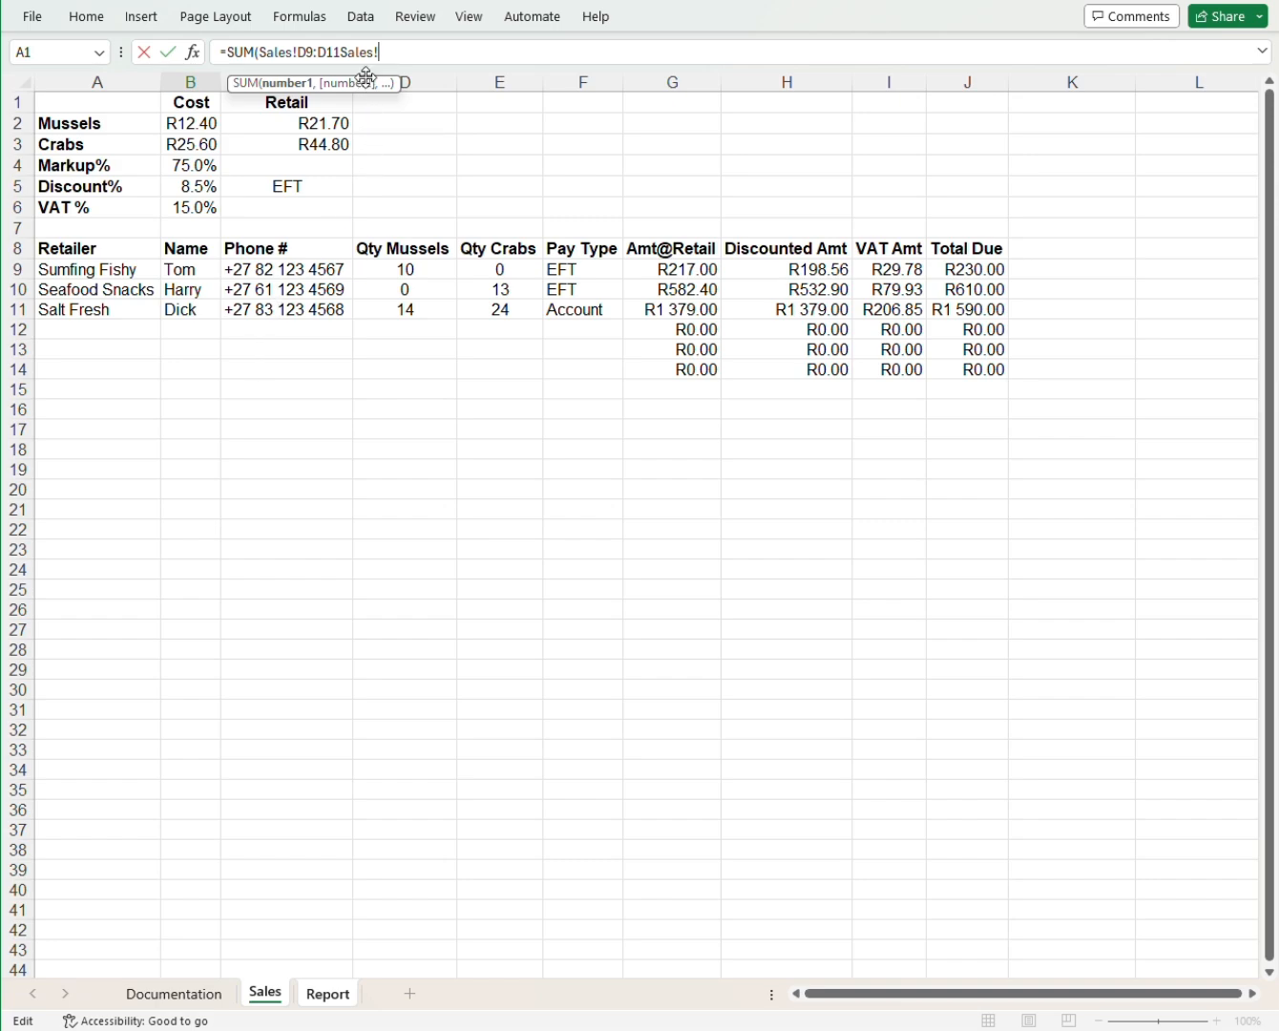
{"action": "left_click_drag", "start_coordinate": [404, 53], "coordinate": [222, 51]}
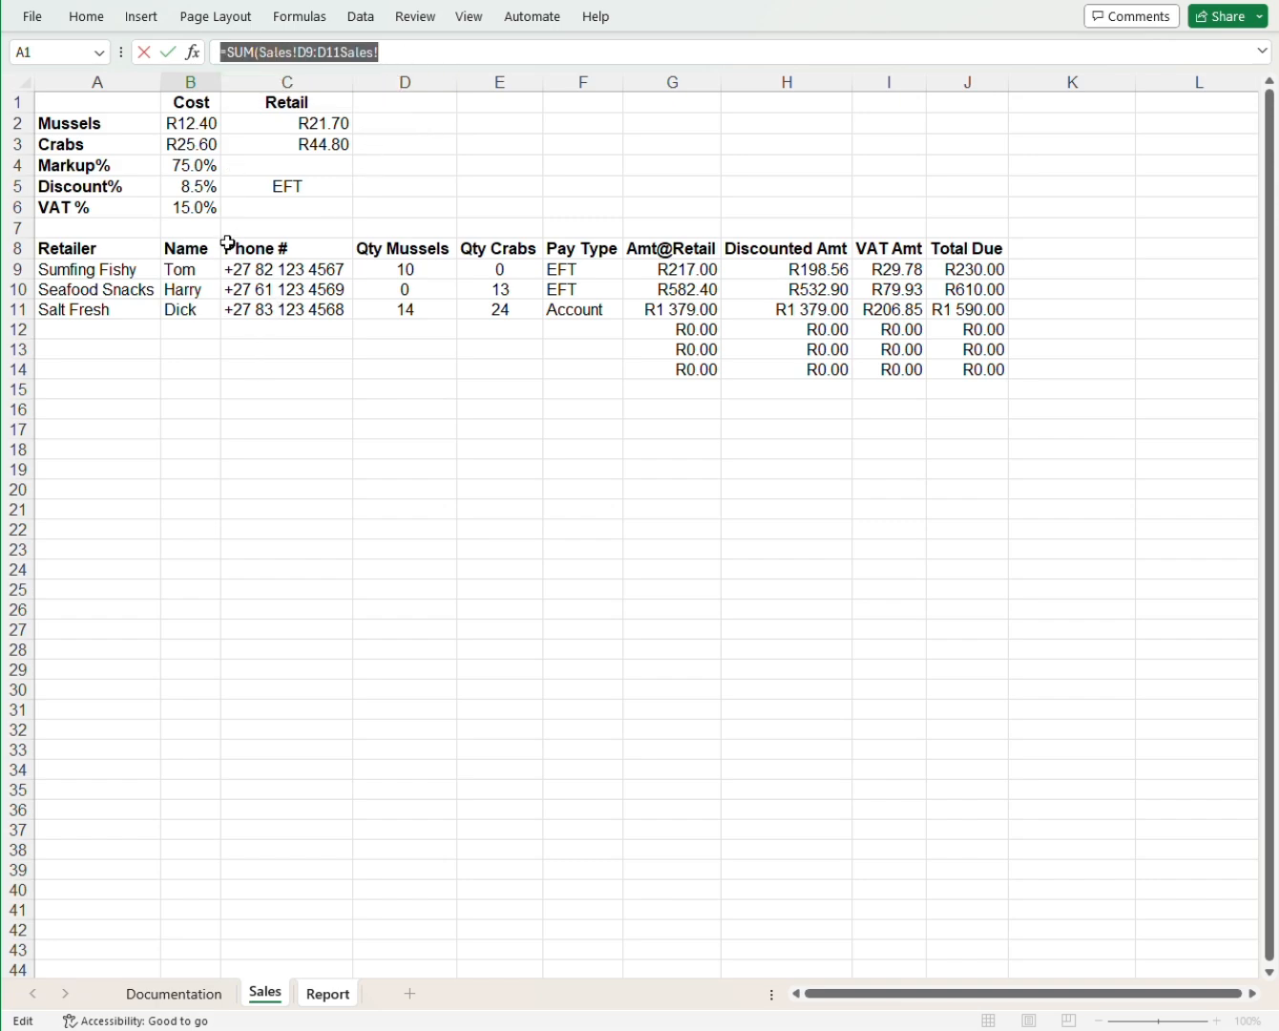
{"action": "key", "text": "BackSpace"}
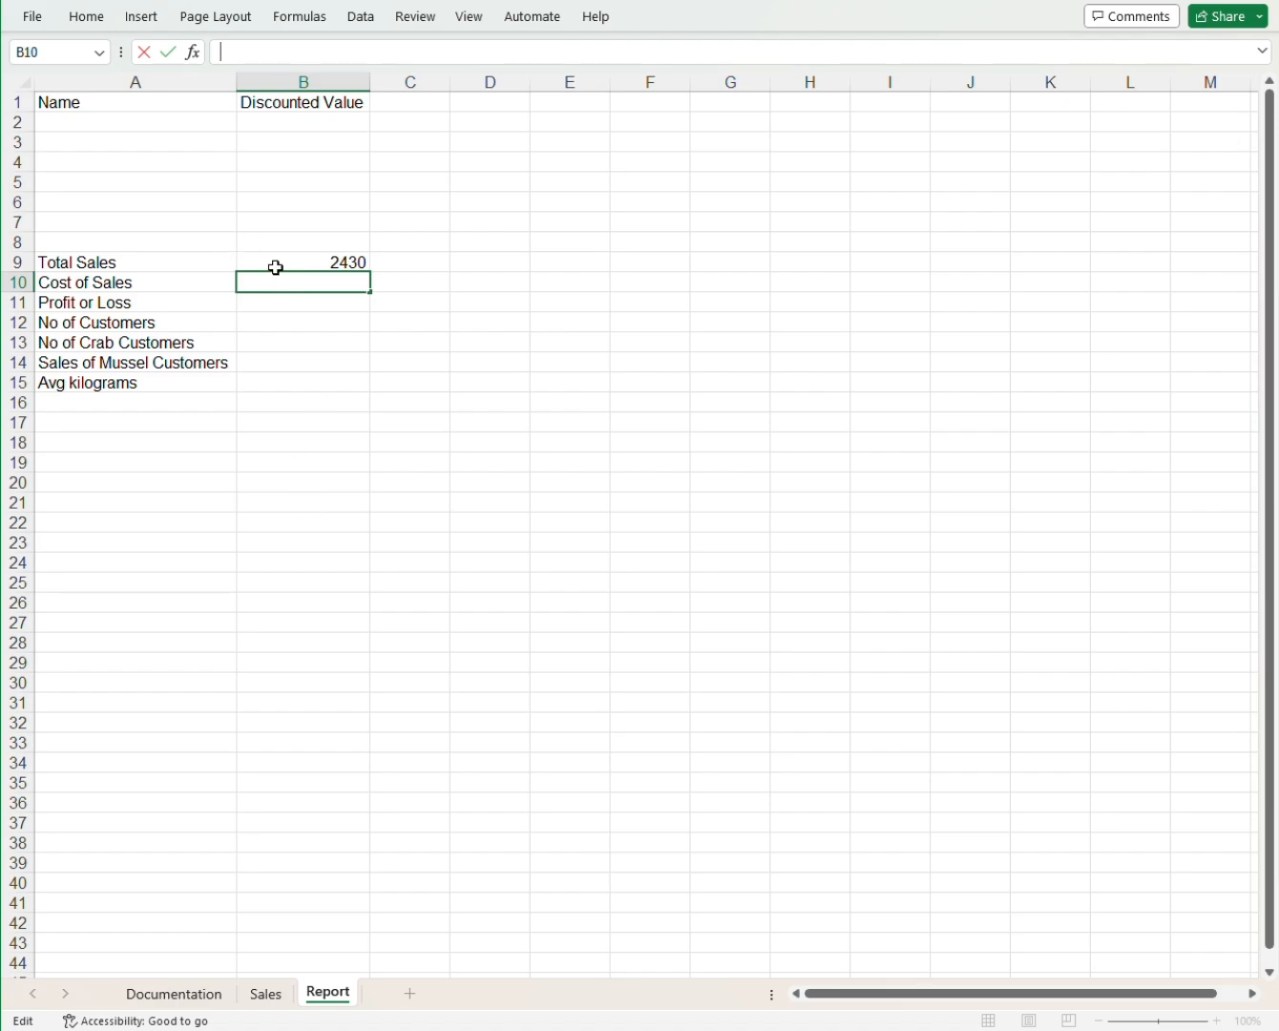
Begin the Cost of Sales formula in B10 with the mussel cost, =SUM(Sales!D9:D11)*Sales!B2.
{"action": "type", "text": "="}
{"action": "type", "text": "s"}
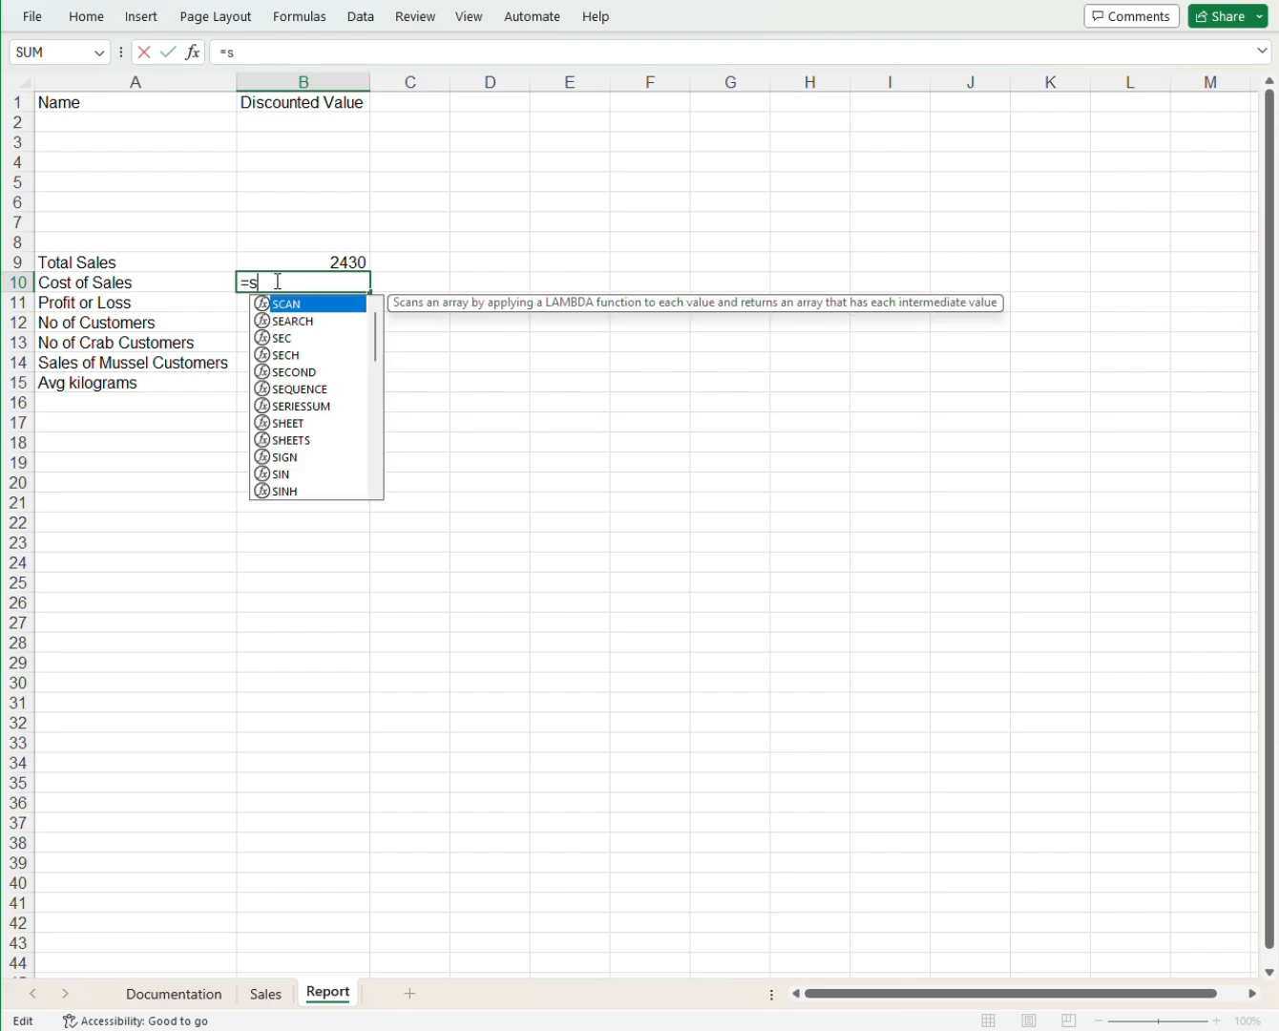
{"action": "type", "text": "um"}
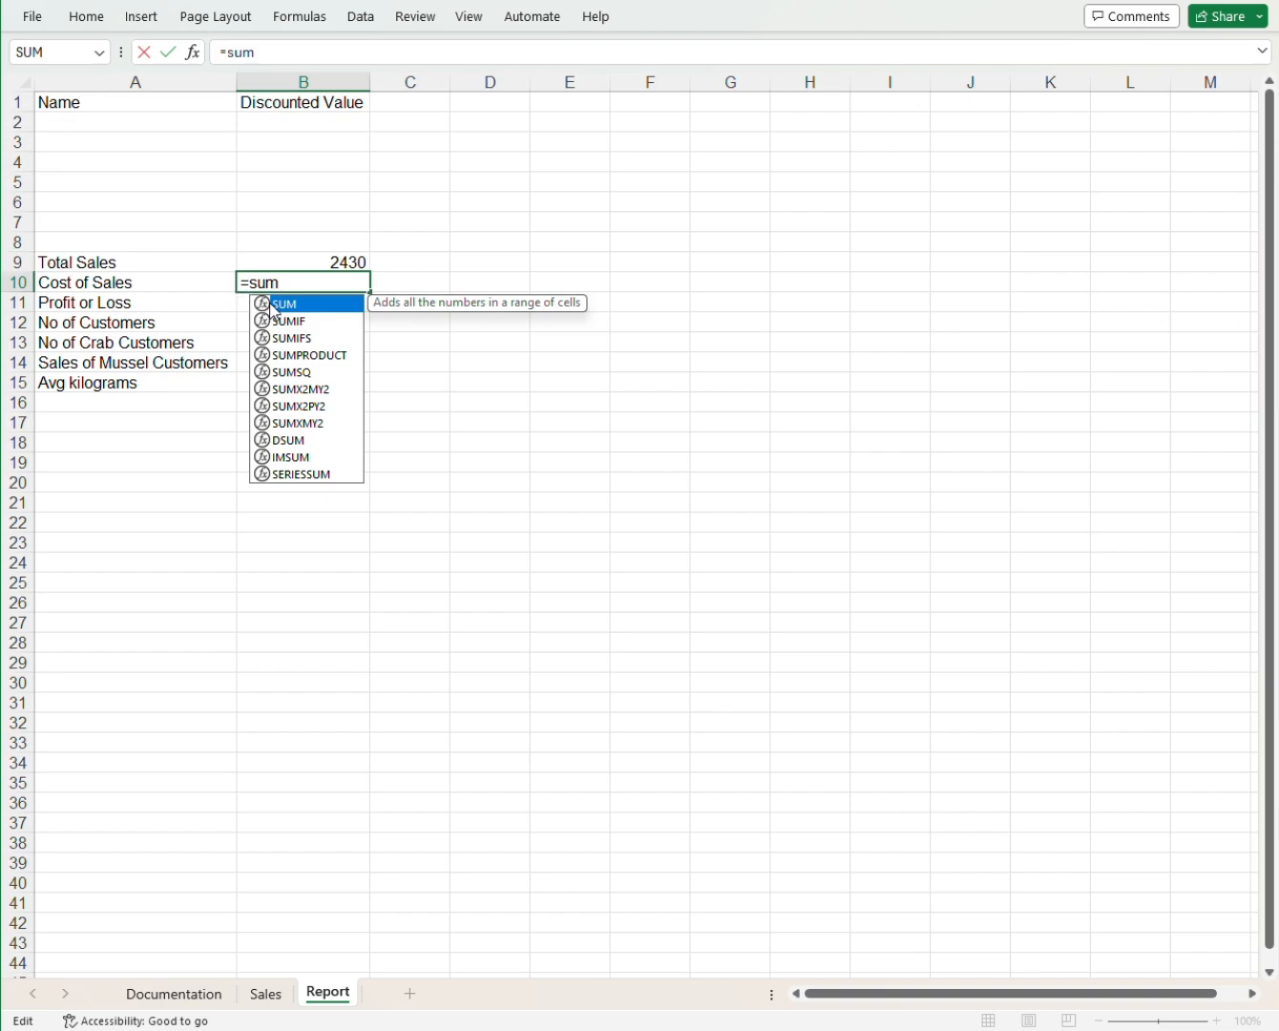
{"action": "double_click", "coordinate": [284, 309]}
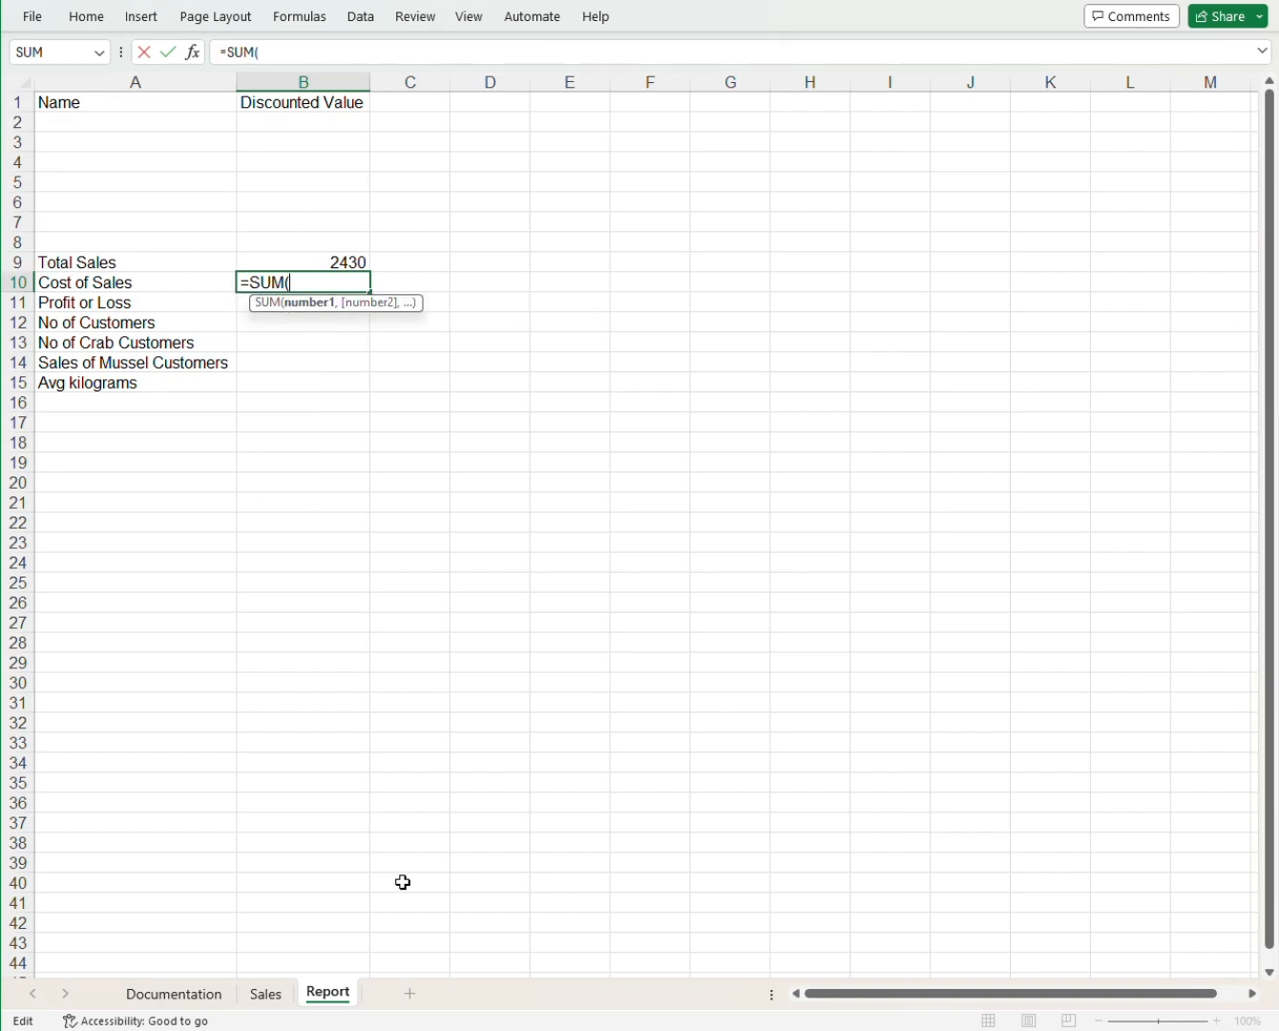
{"action": "left_click", "coordinate": [267, 995]}
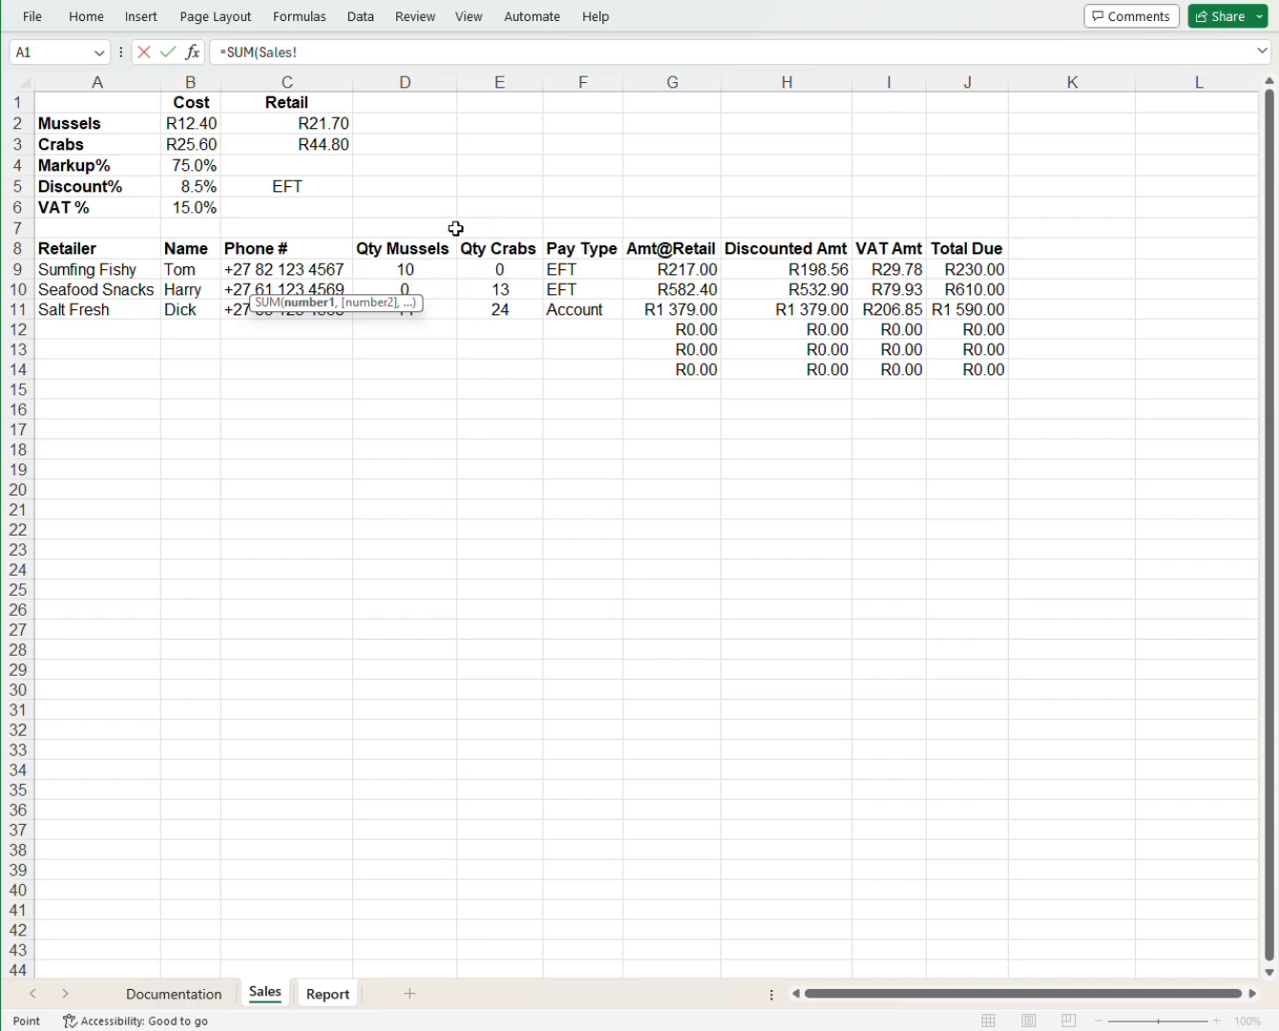
{"action": "left_click_drag", "start_coordinate": [418, 270], "coordinate": [416, 309]}
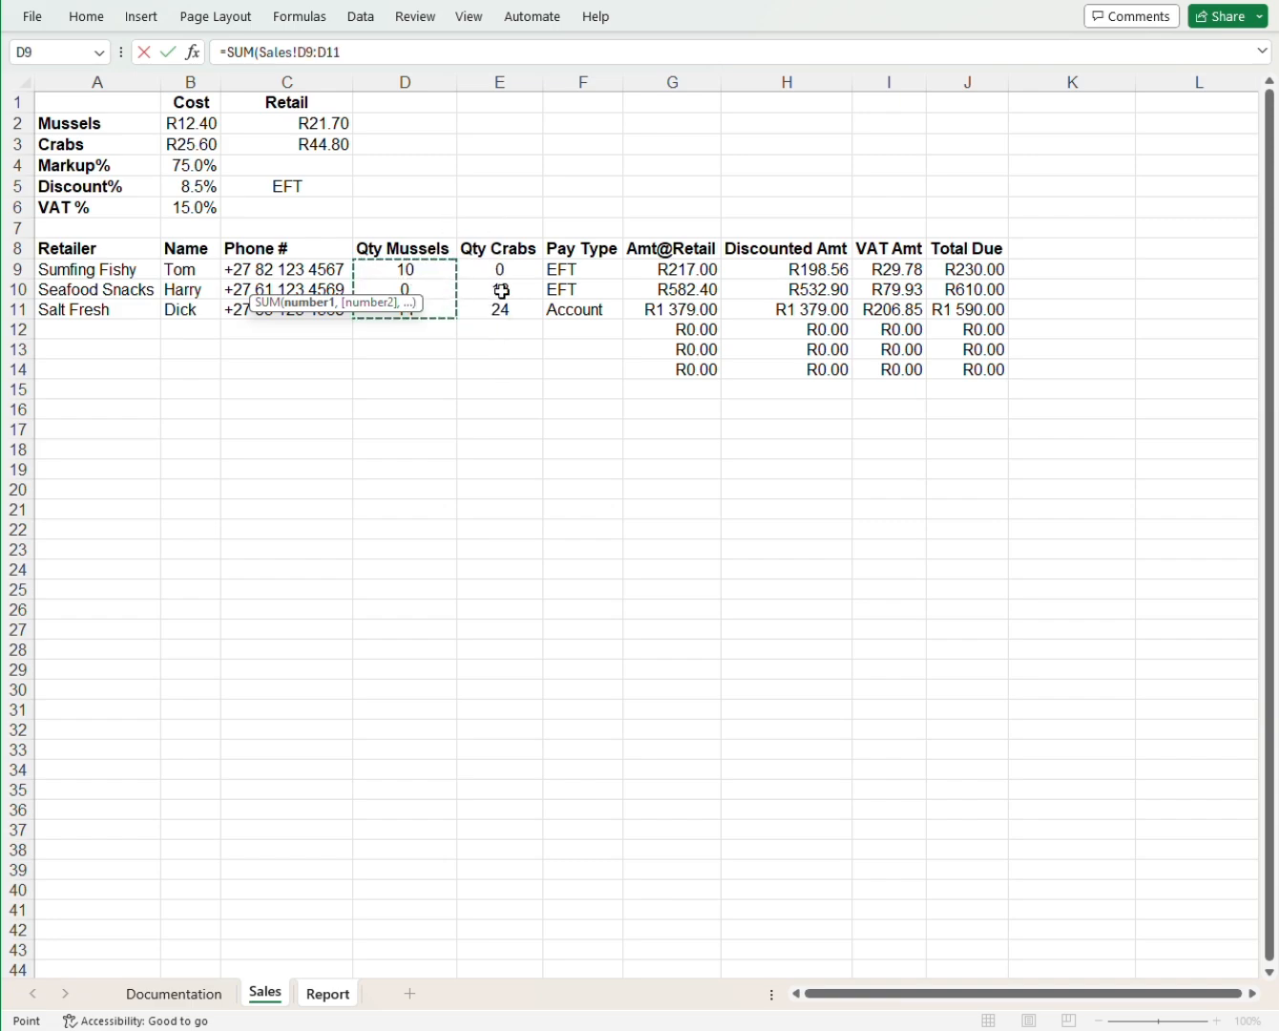
{"action": "left_click", "coordinate": [371, 52]}
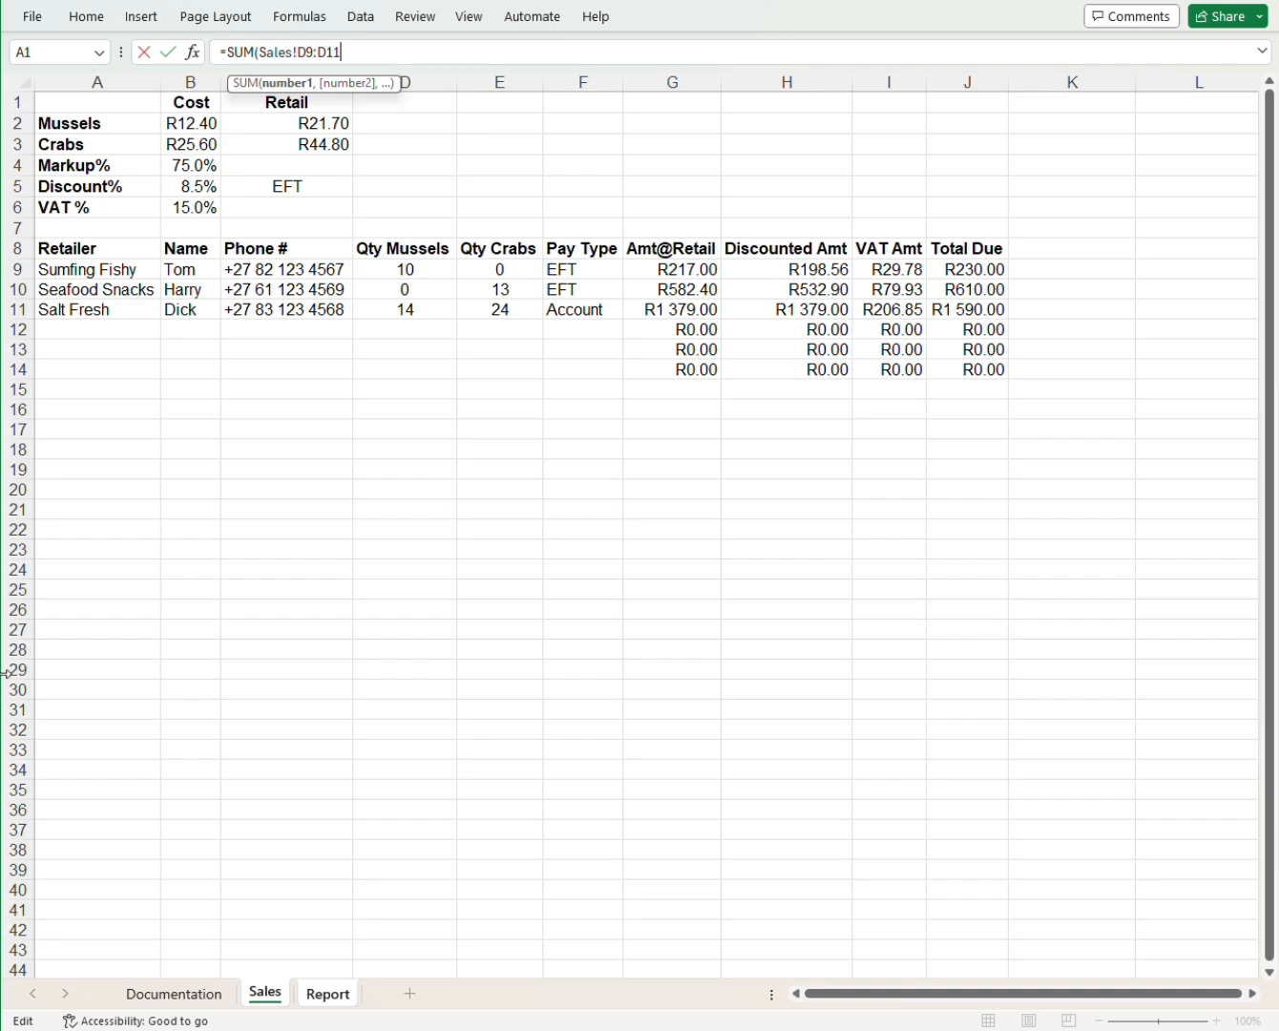
{"action": "type", "text": ")*"}
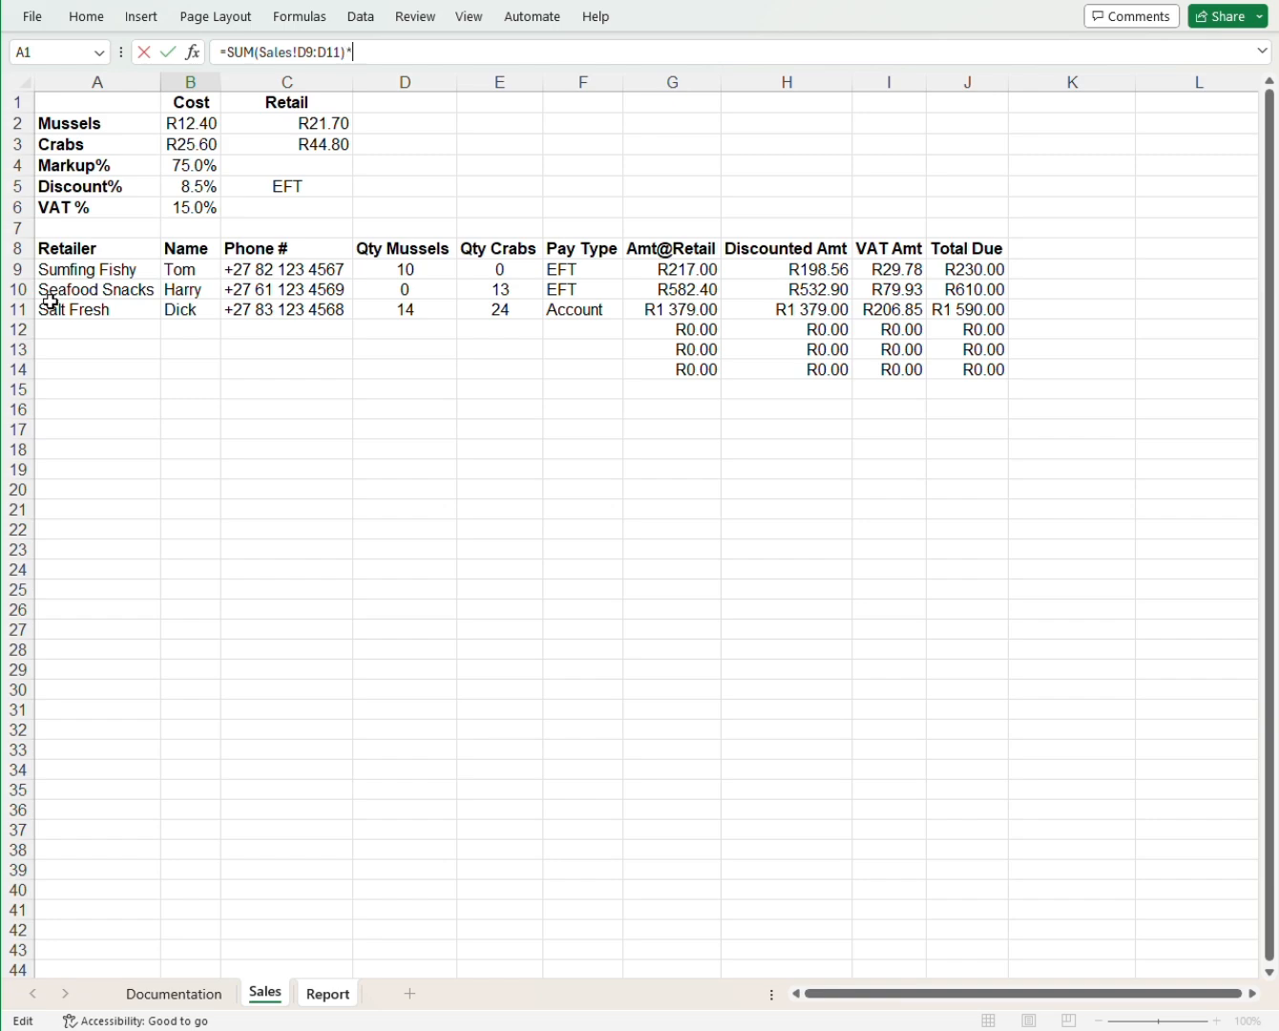
{"action": "left_click", "coordinate": [203, 125]}
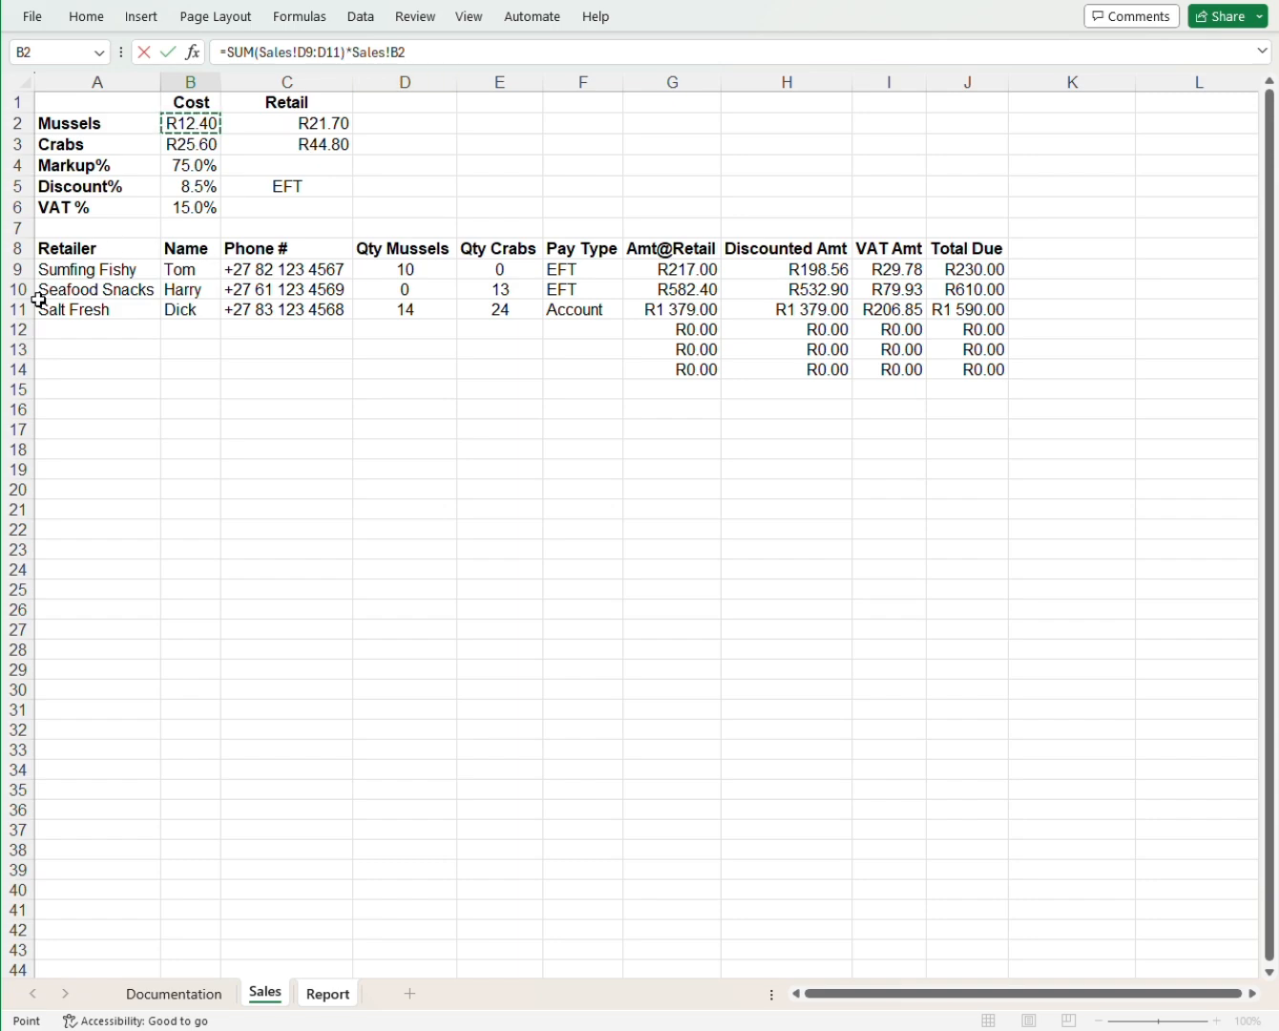
Complete the Cost of Sales formula by adding the crab cost, +SUM(Sales!E9:E11)*Sales!B3.
{"action": "type", "text": "+"}
{"action": "type", "text": "sum"}
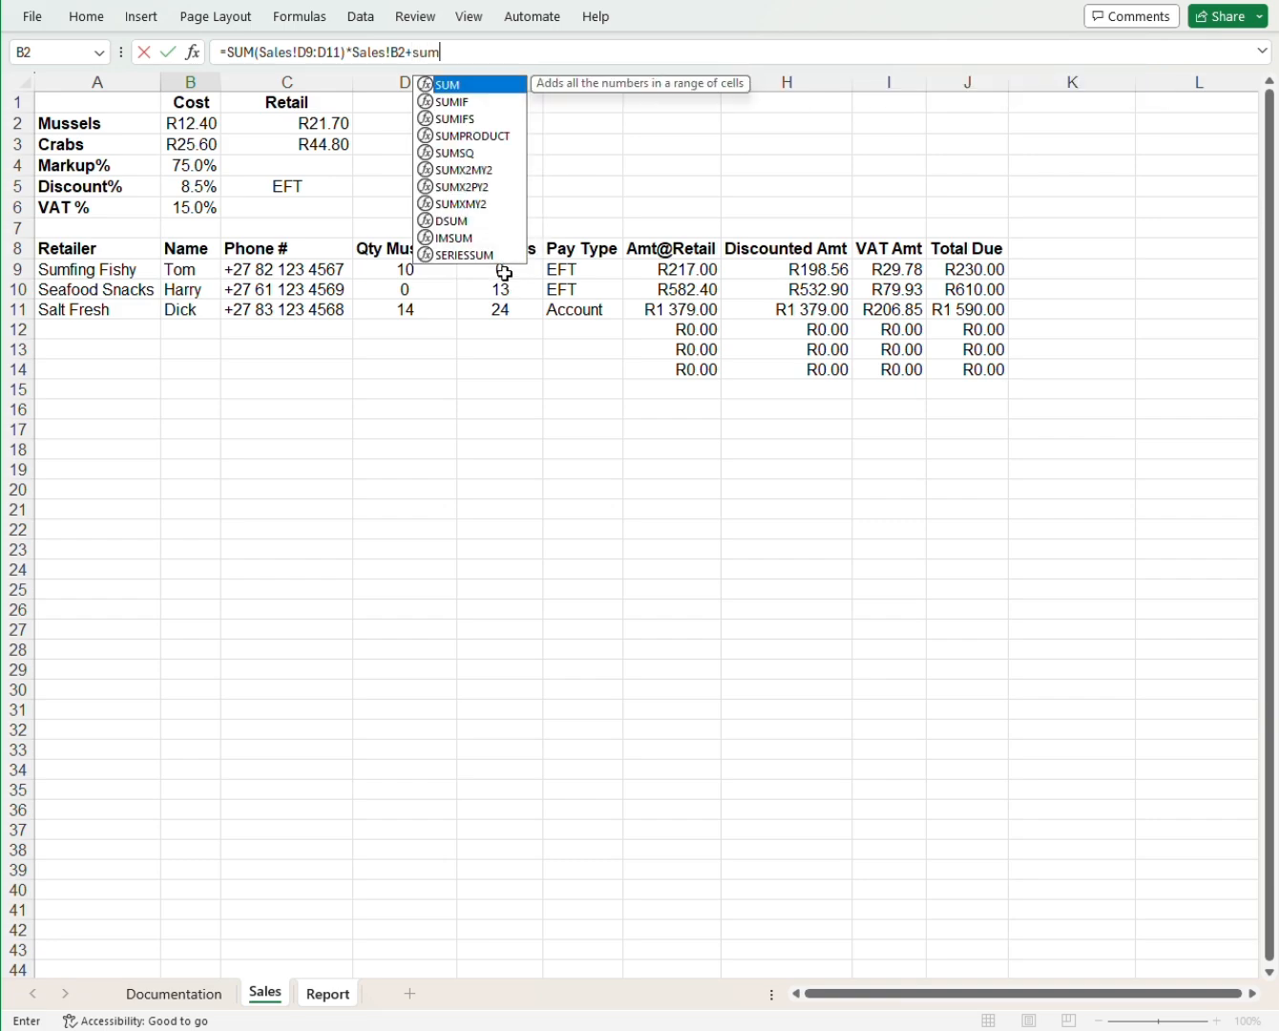
{"action": "double_click", "coordinate": [451, 85]}
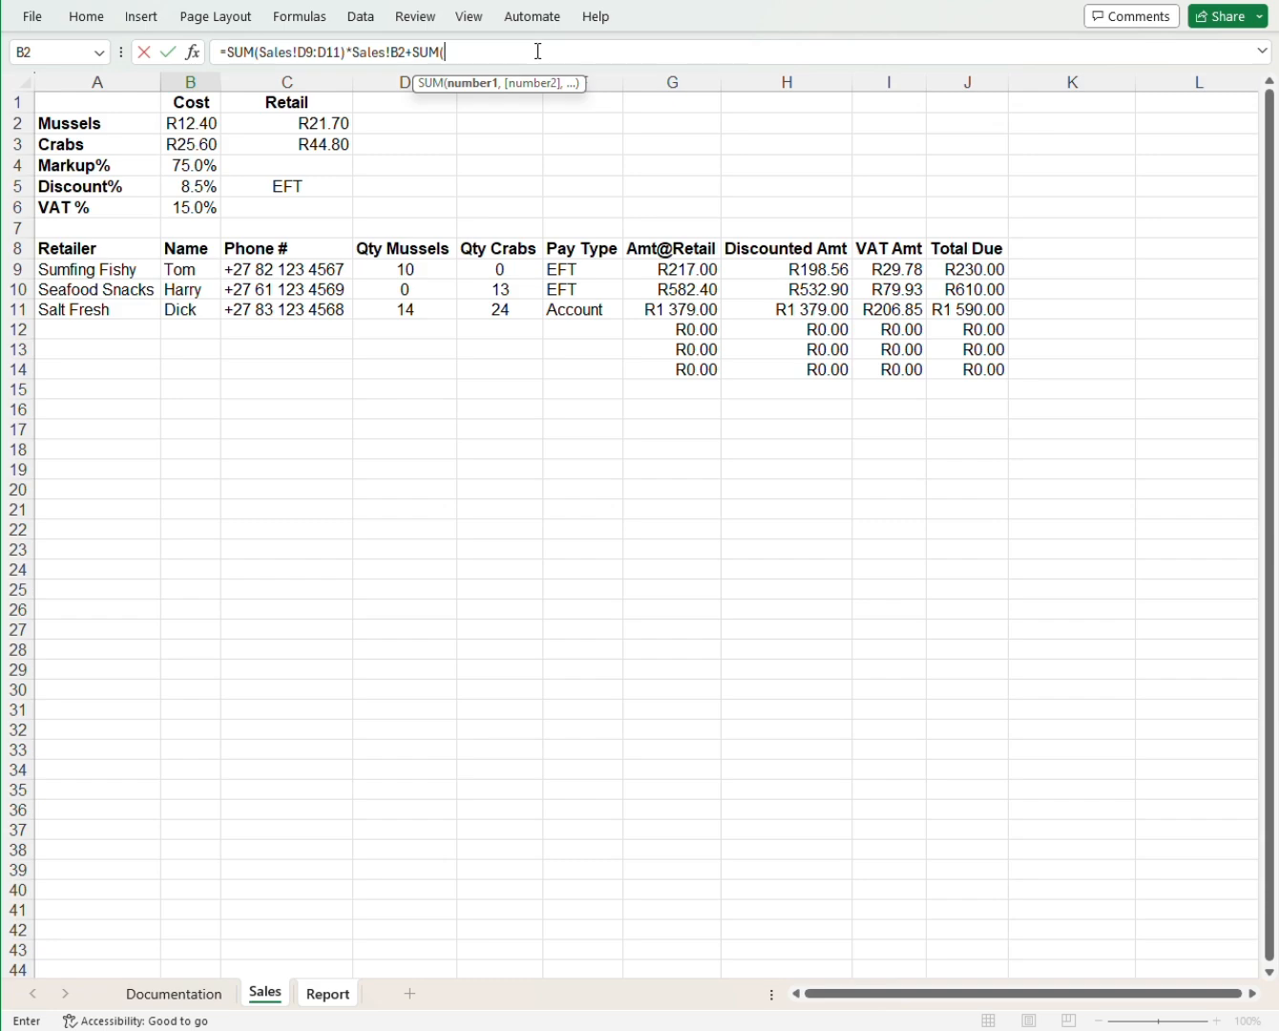
{"action": "left_click_drag", "start_coordinate": [493, 273], "coordinate": [498, 307]}
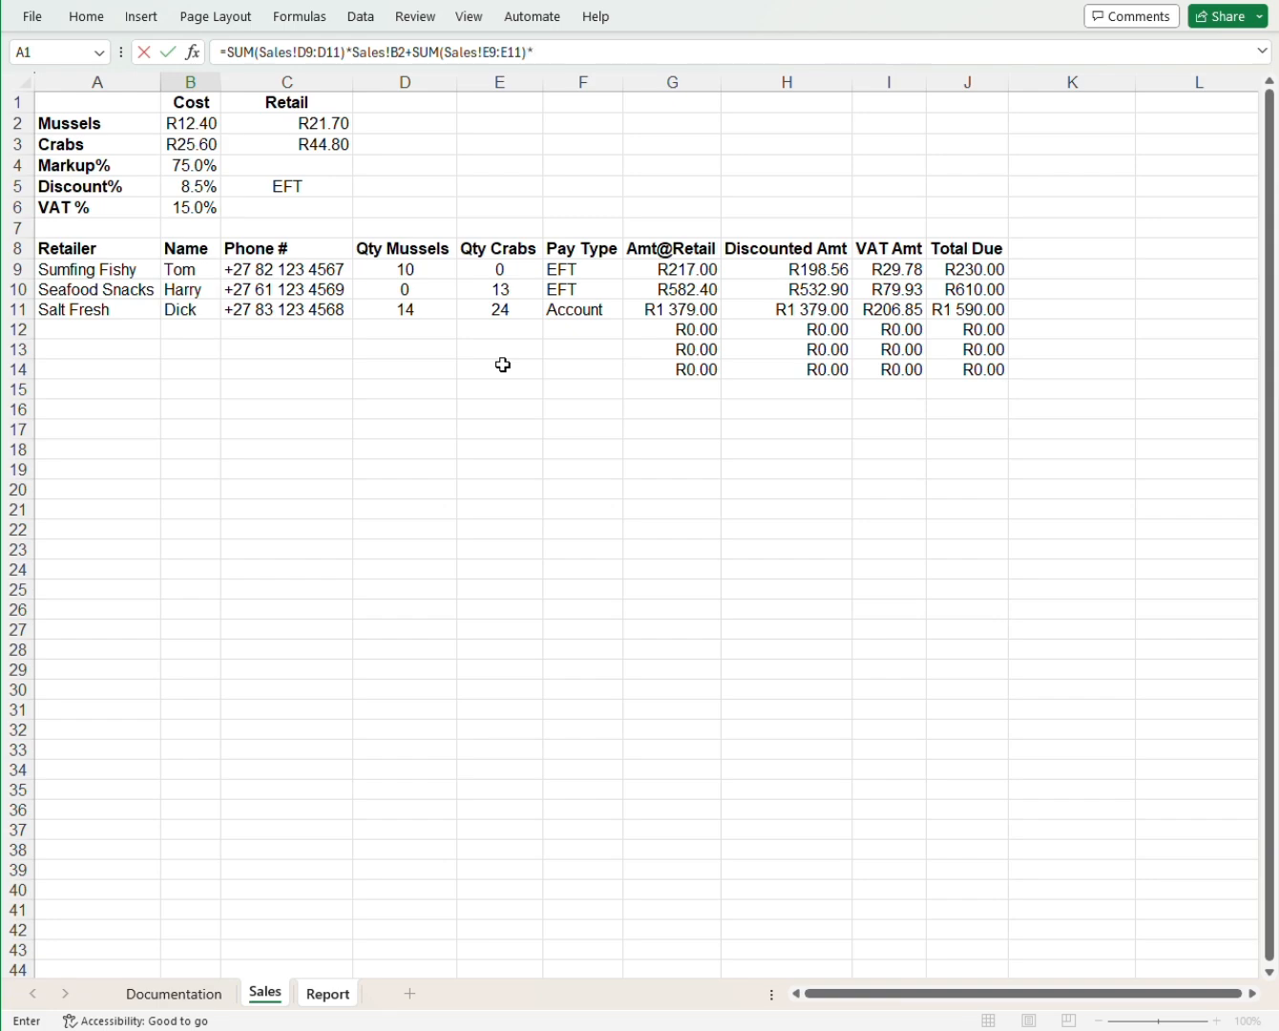
{"action": "left_click", "coordinate": [193, 147]}
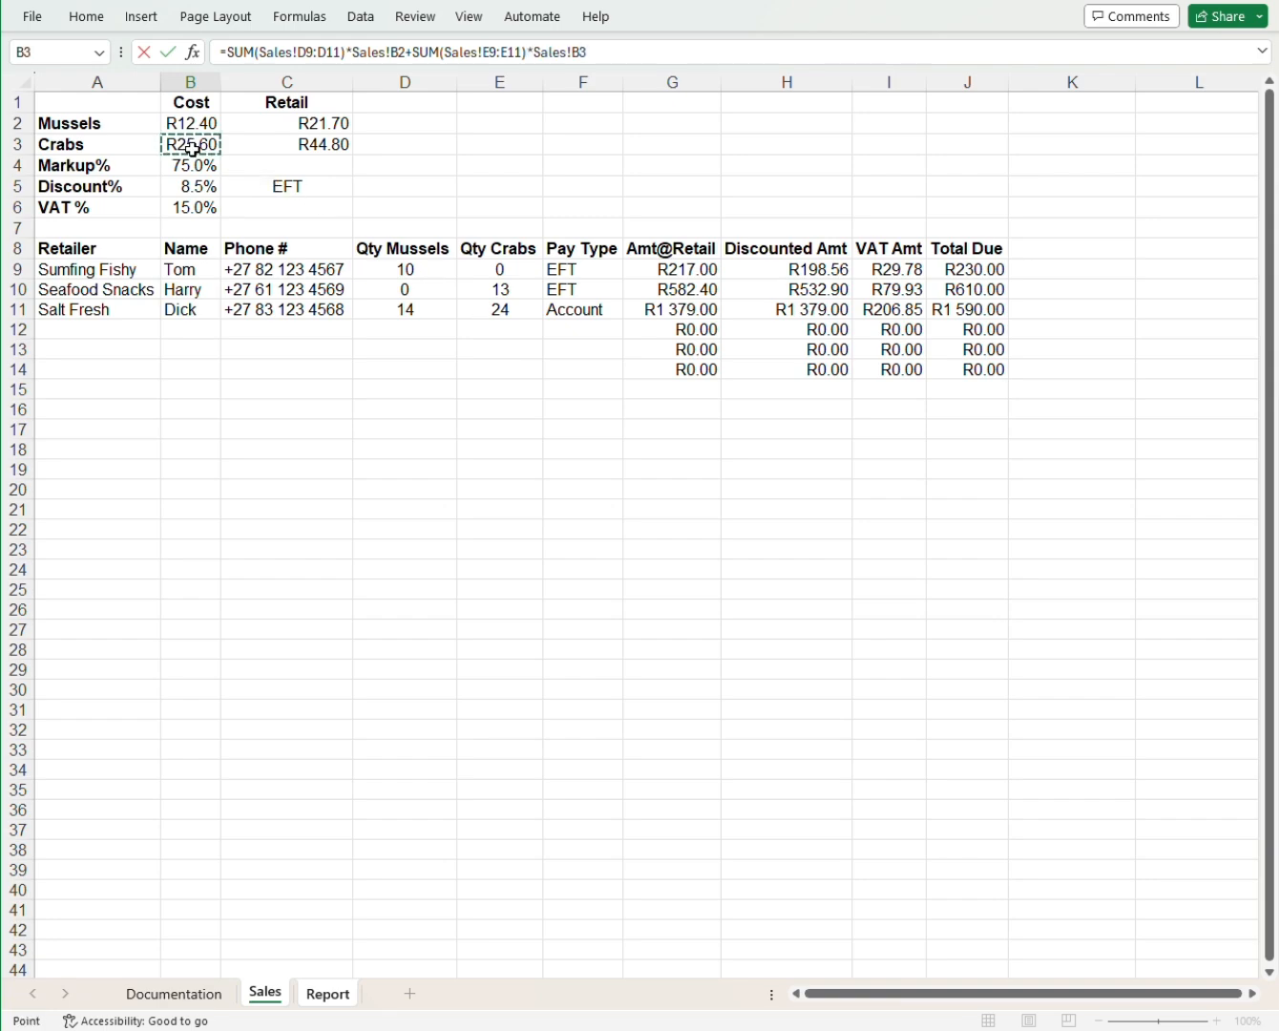
{"action": "key", "text": "Return"}
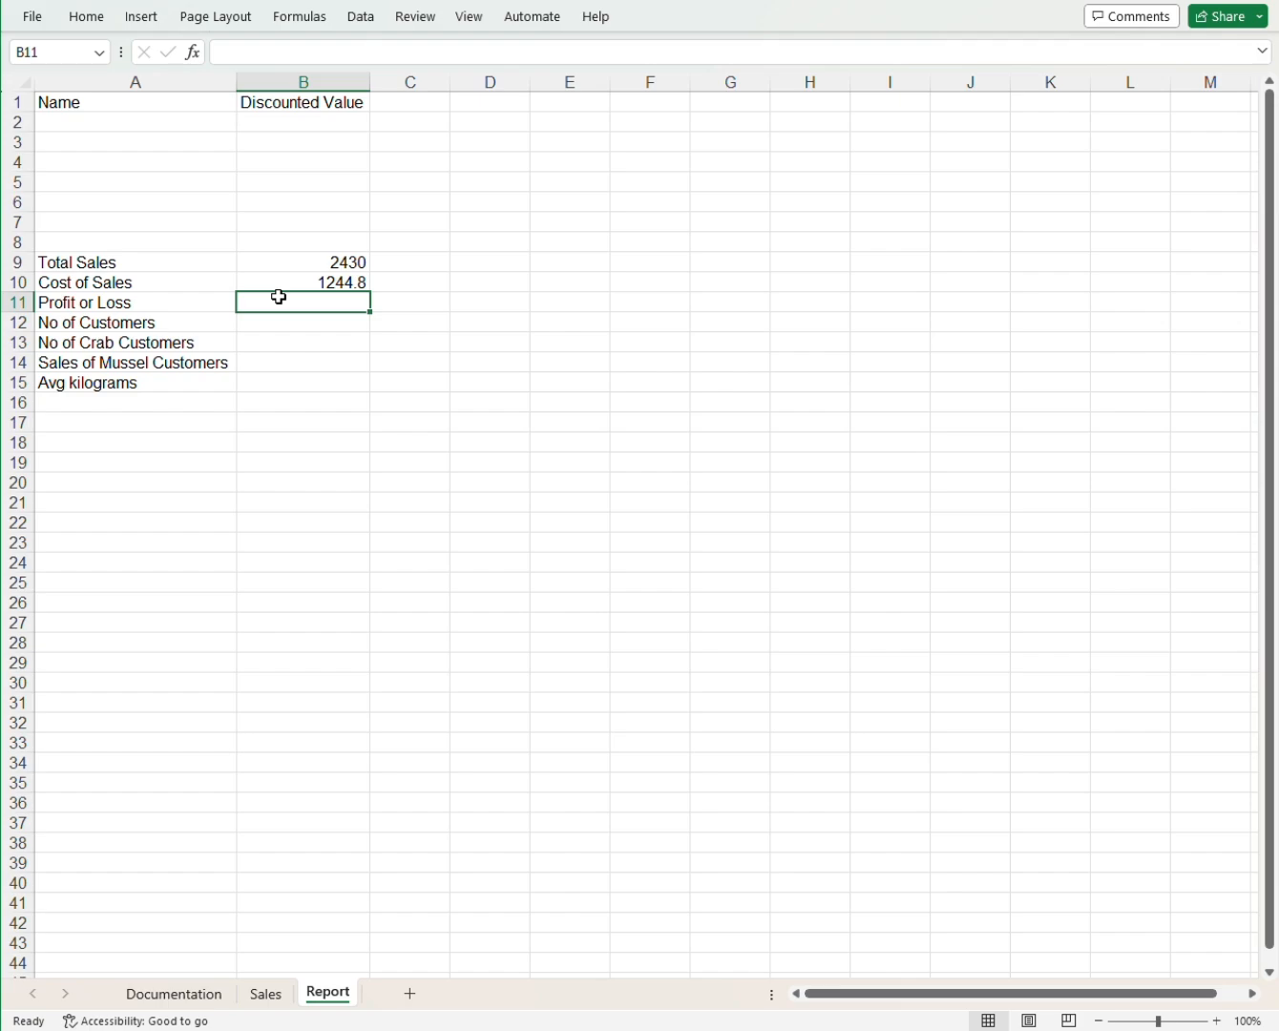
Calculate Profit or Loss in B11 by subtracting Cost of Sales from Total Sales with =B9-B10.
{"action": "type", "text": "="}
{"action": "left_click", "coordinate": [302, 267]}
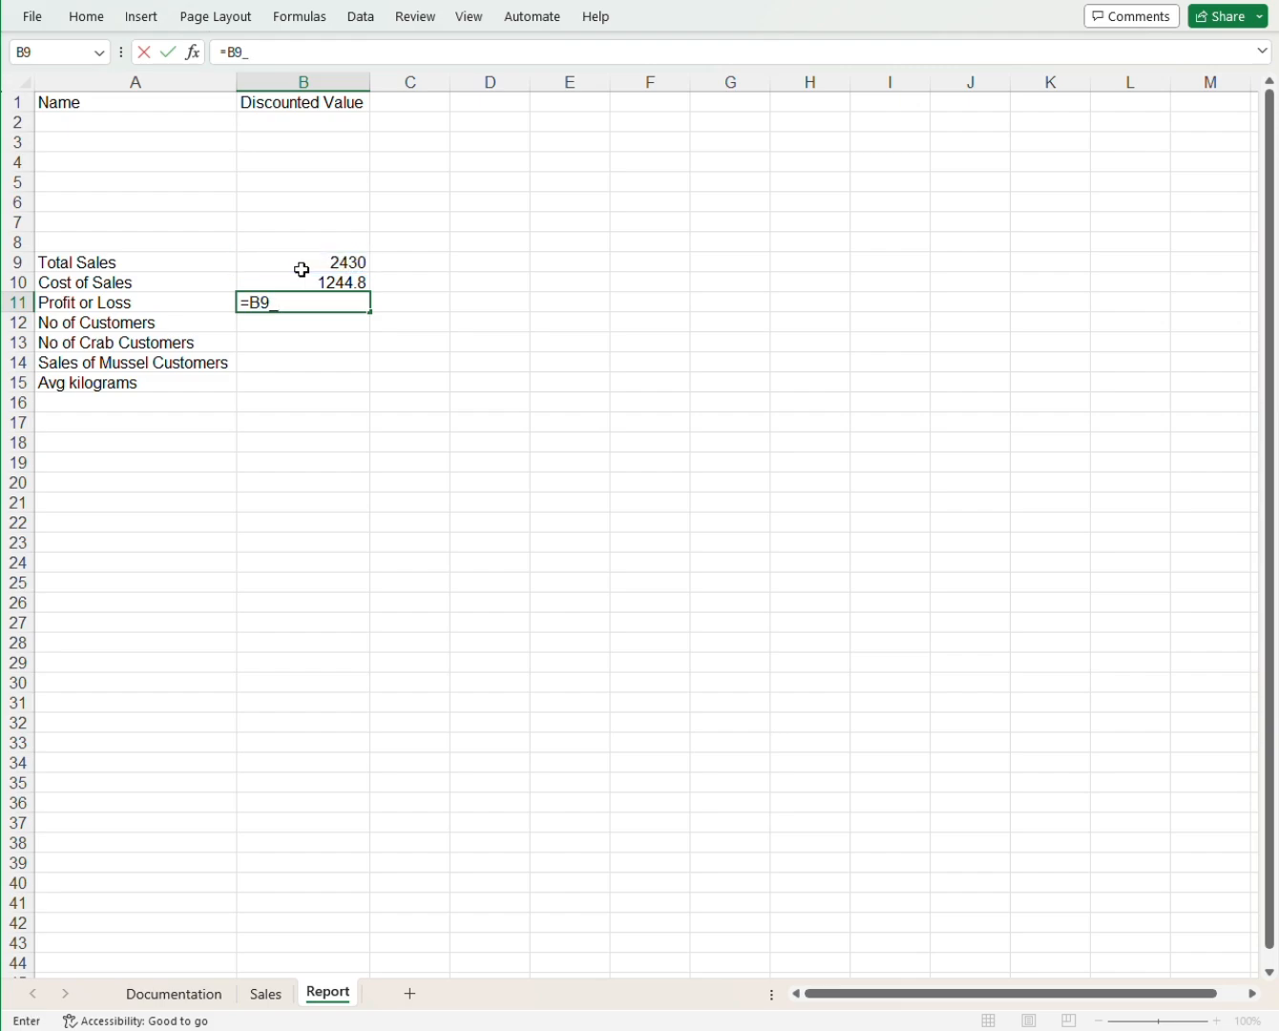
{"action": "key", "text": "BackSpace"}
{"action": "type", "text": "-"}
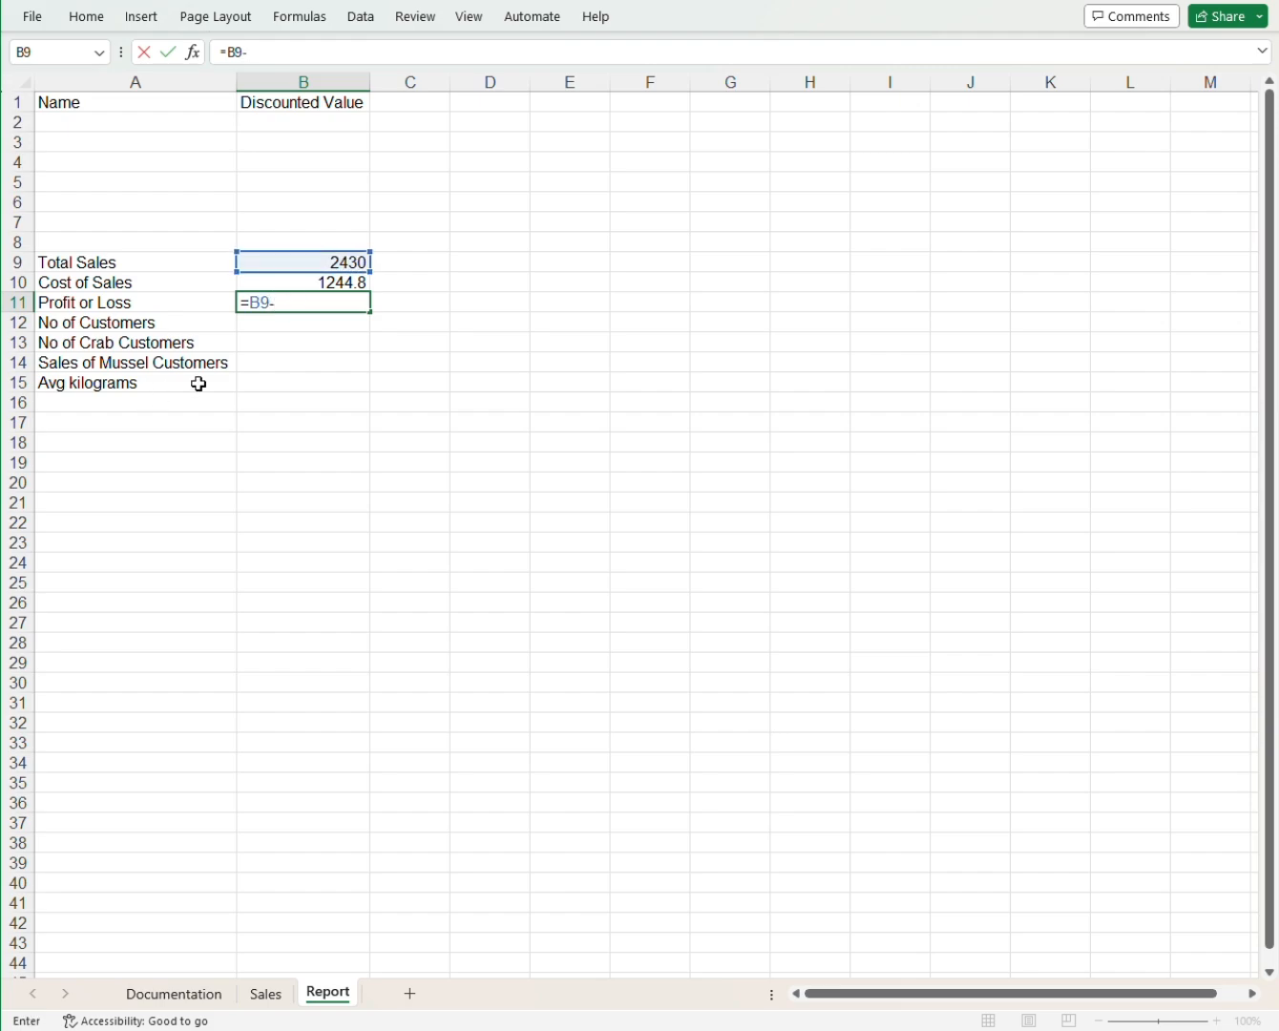
{"action": "left_click", "coordinate": [319, 282]}
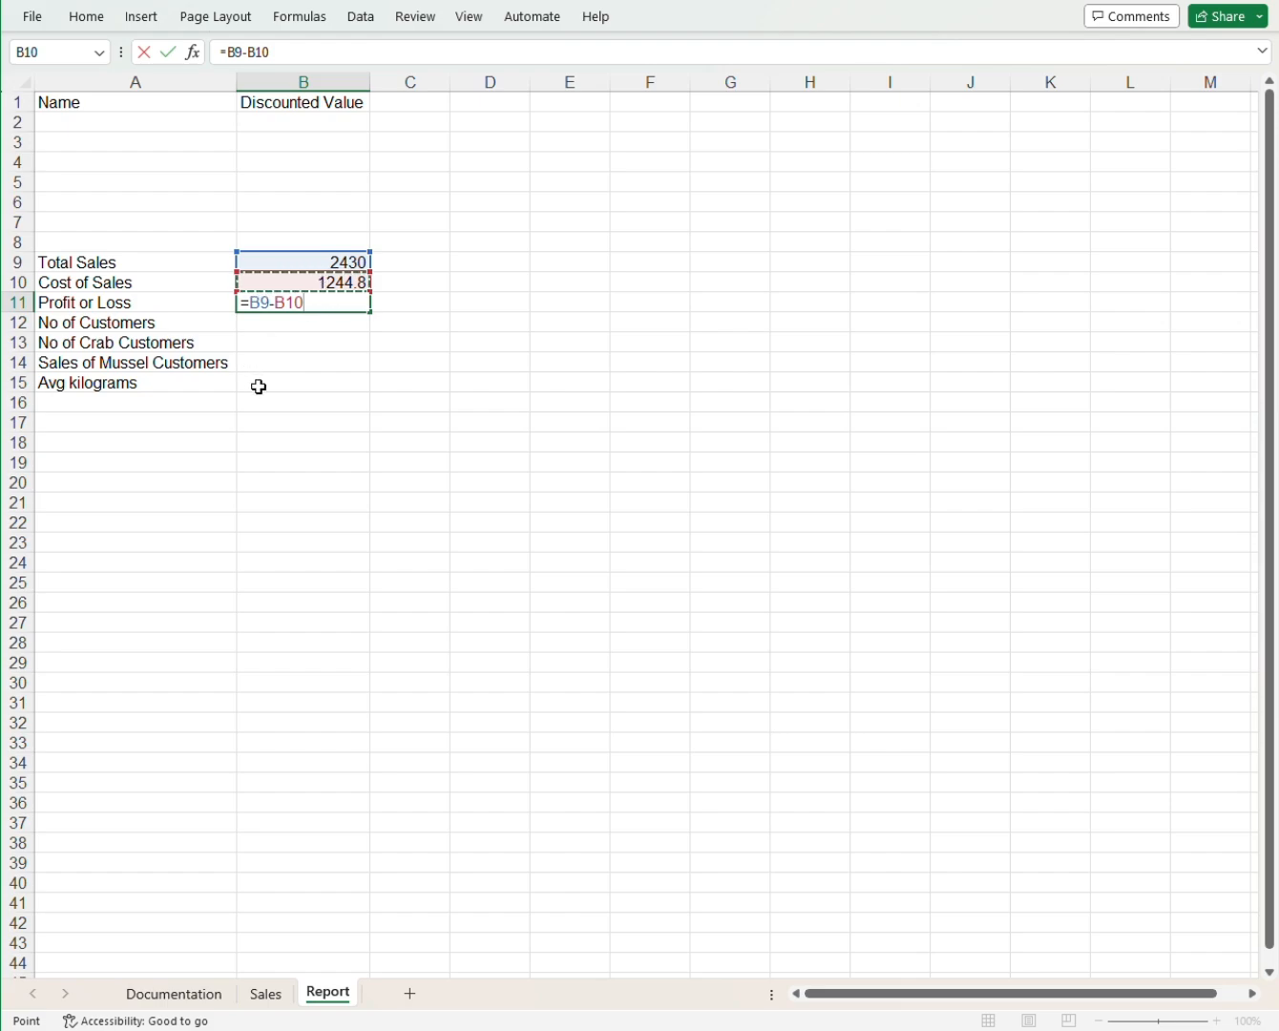
{"action": "key", "text": "Return"}
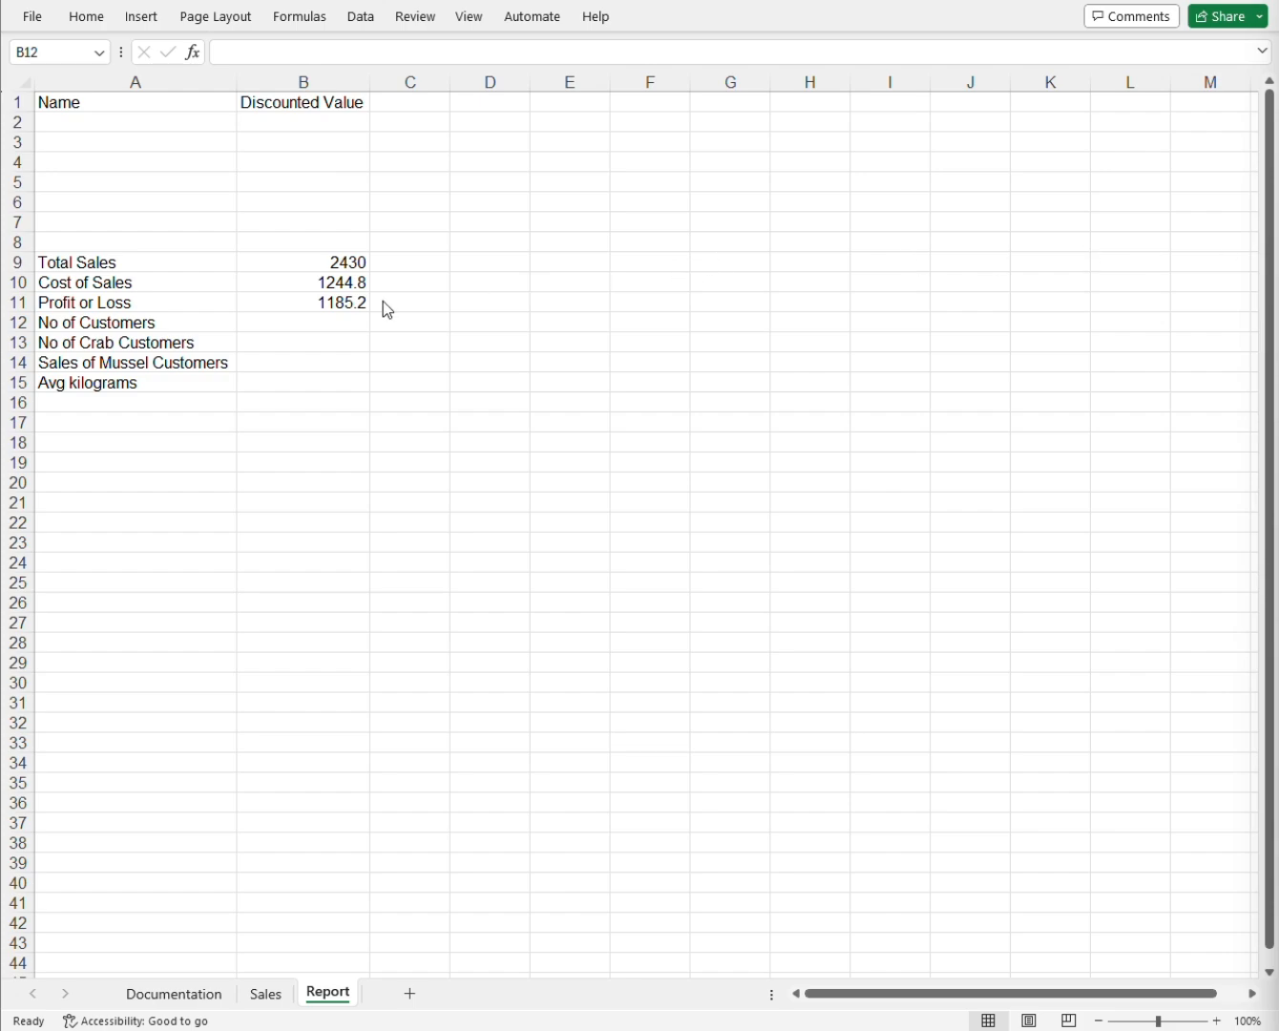
Enter a COUNTA formula over A2:A7 in B12 for No of Customers.
{"action": "left_click", "coordinate": [277, 322]}
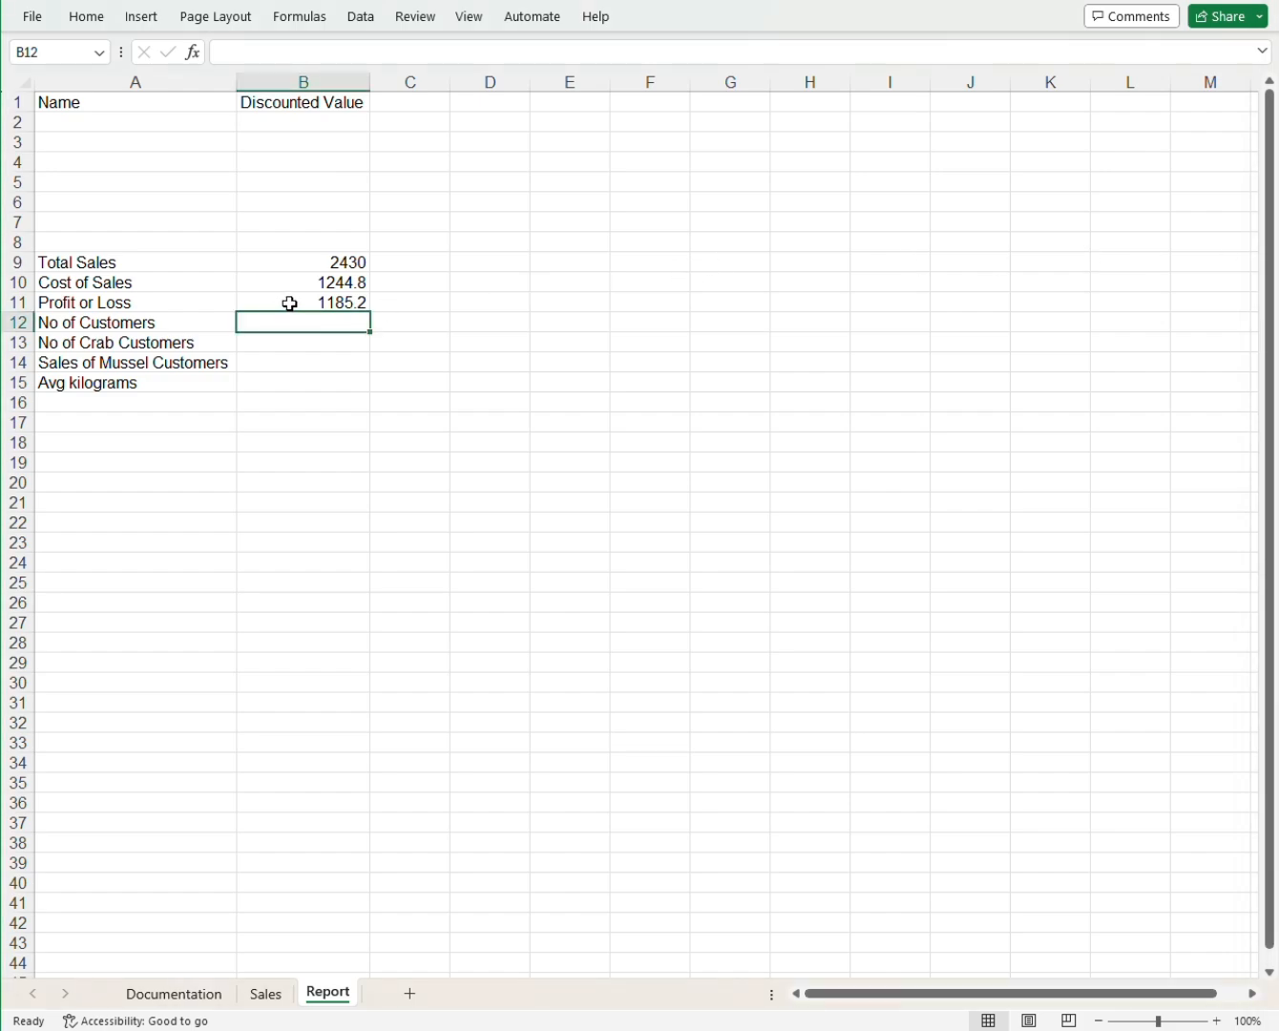
{"action": "type", "text": "="}
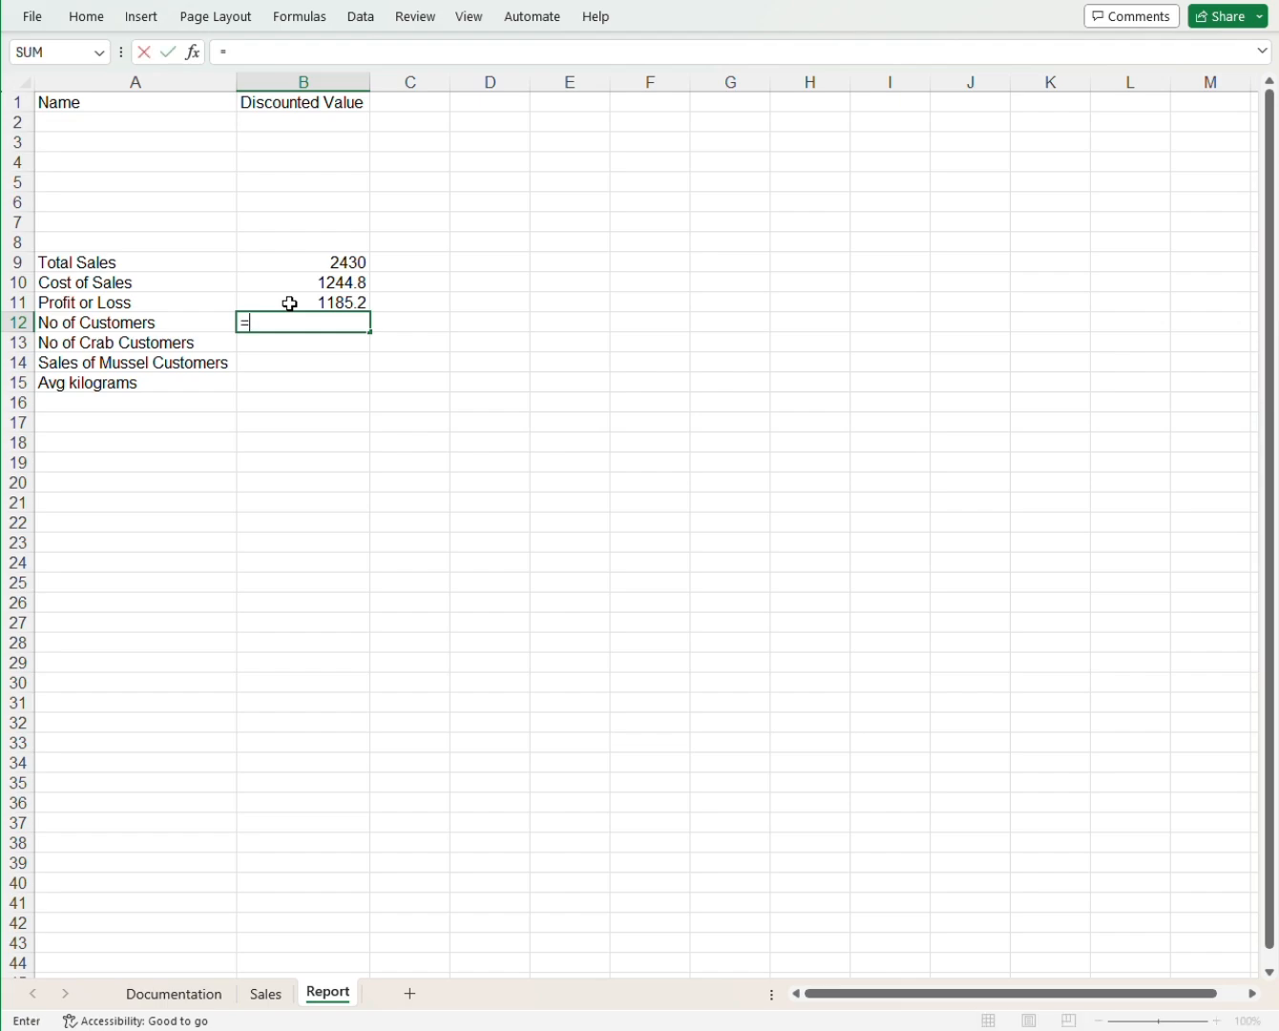
{"action": "type", "text": "coun"}
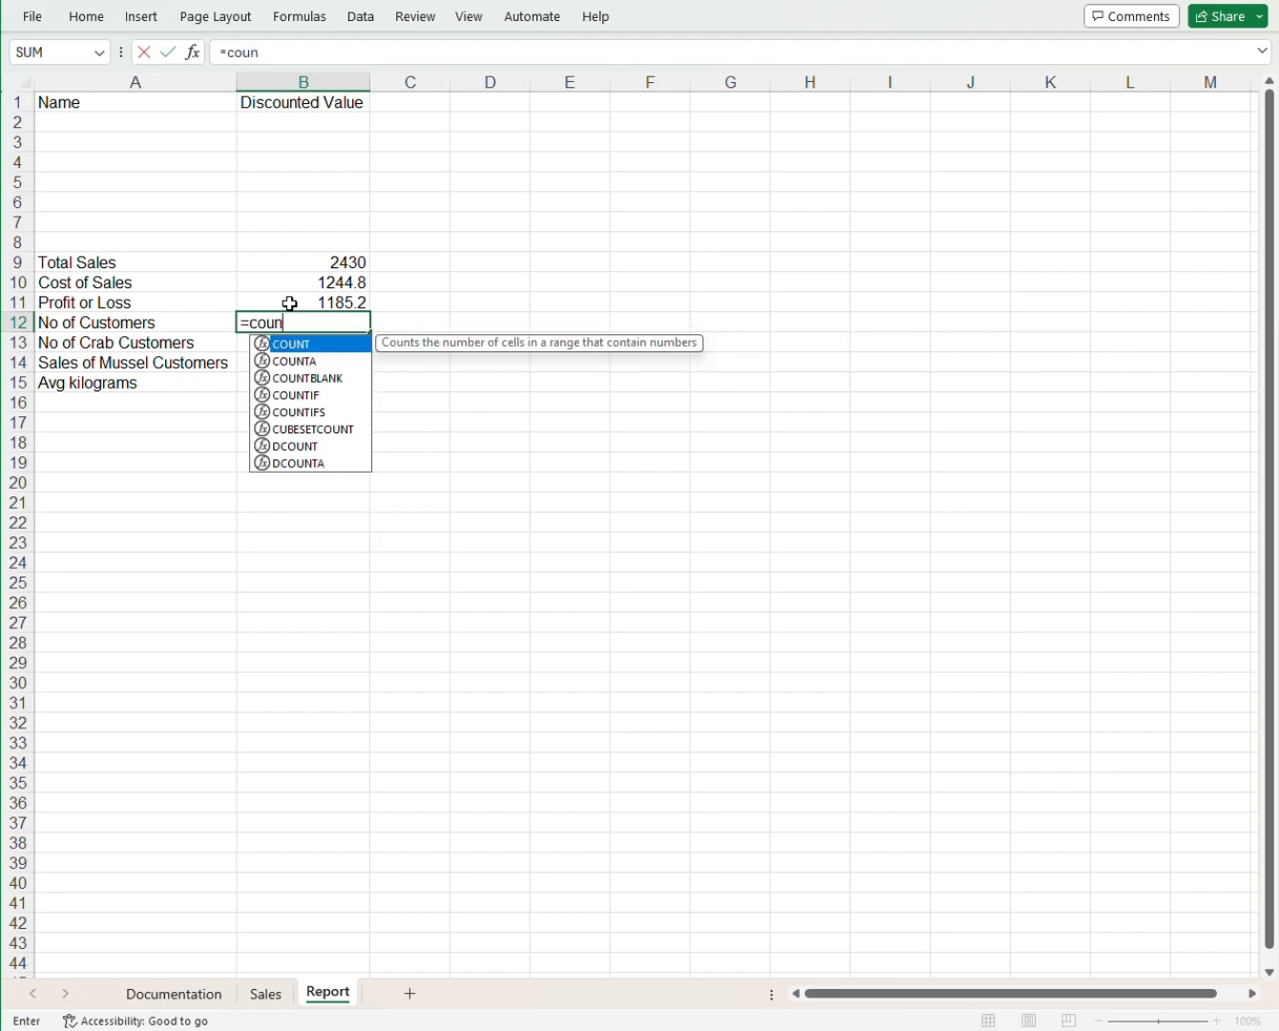
{"action": "type", "text": "ta"}
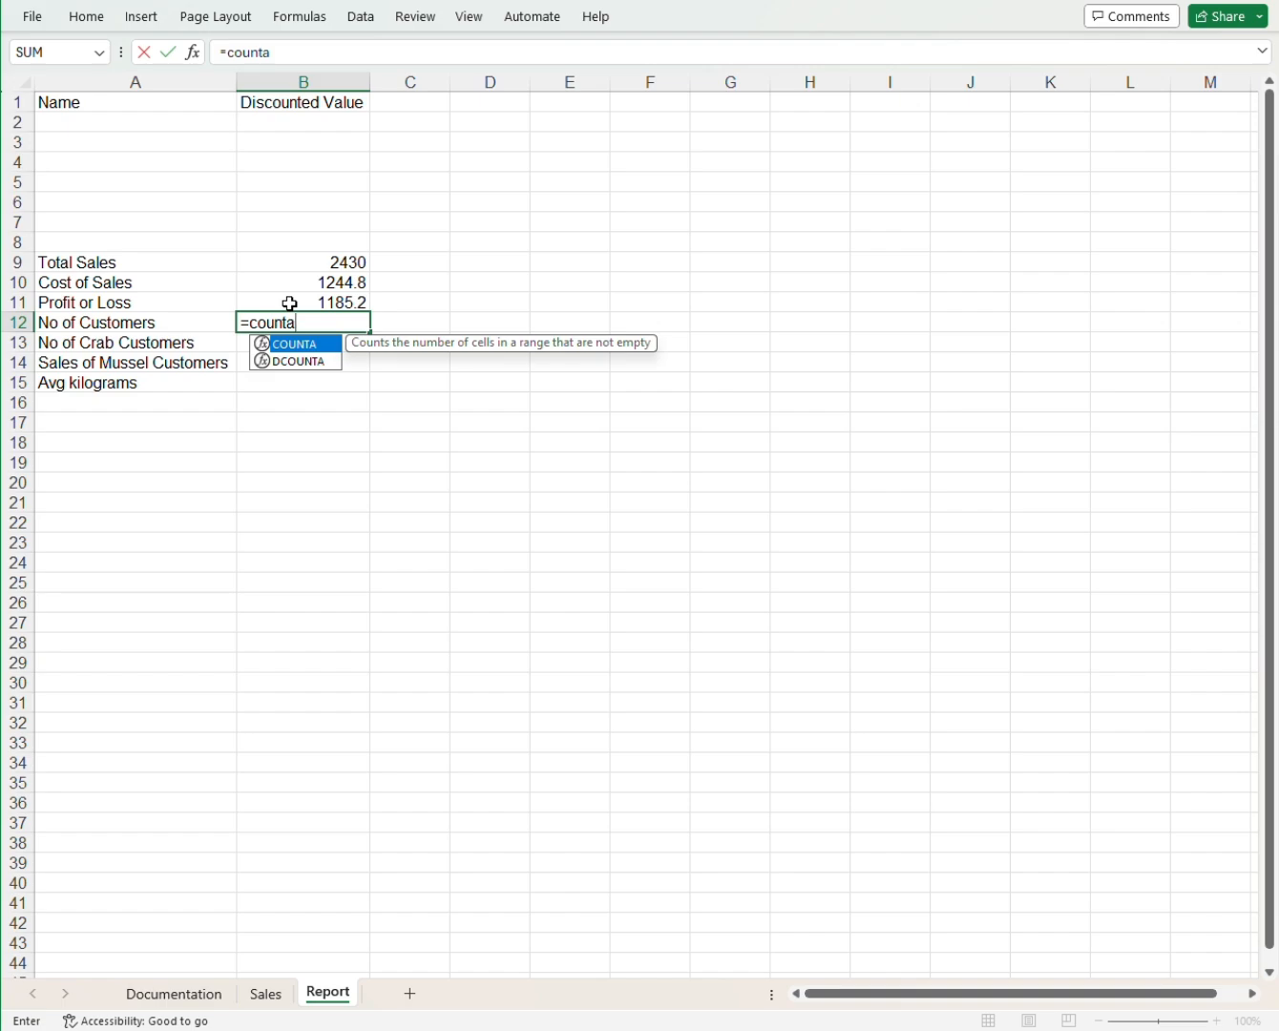
{"action": "double_click", "coordinate": [304, 346]}
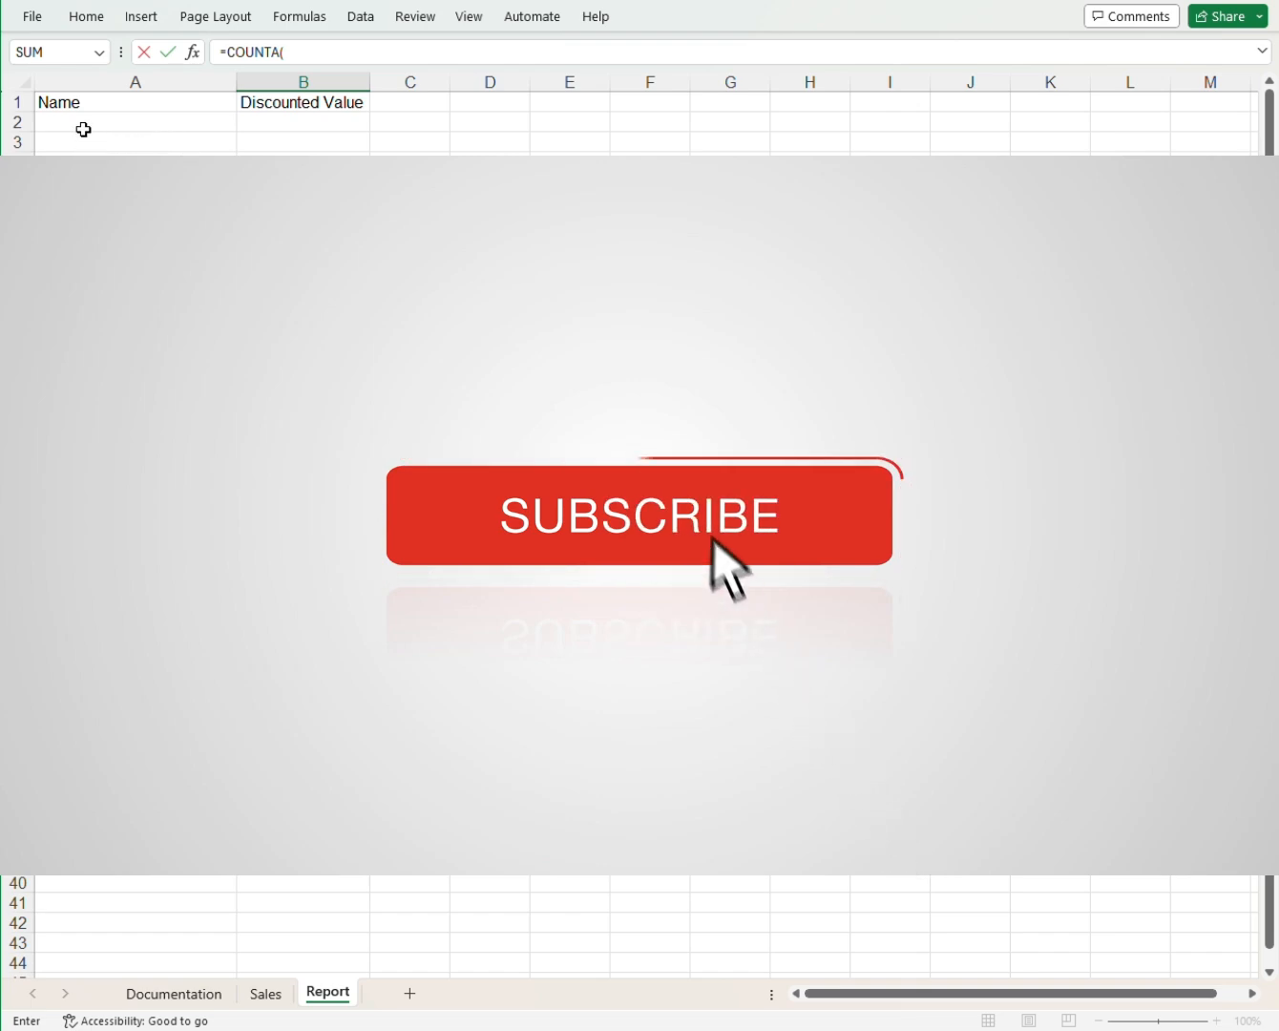
{"action": "left_click_drag", "start_coordinate": [83, 124], "coordinate": [83, 222]}
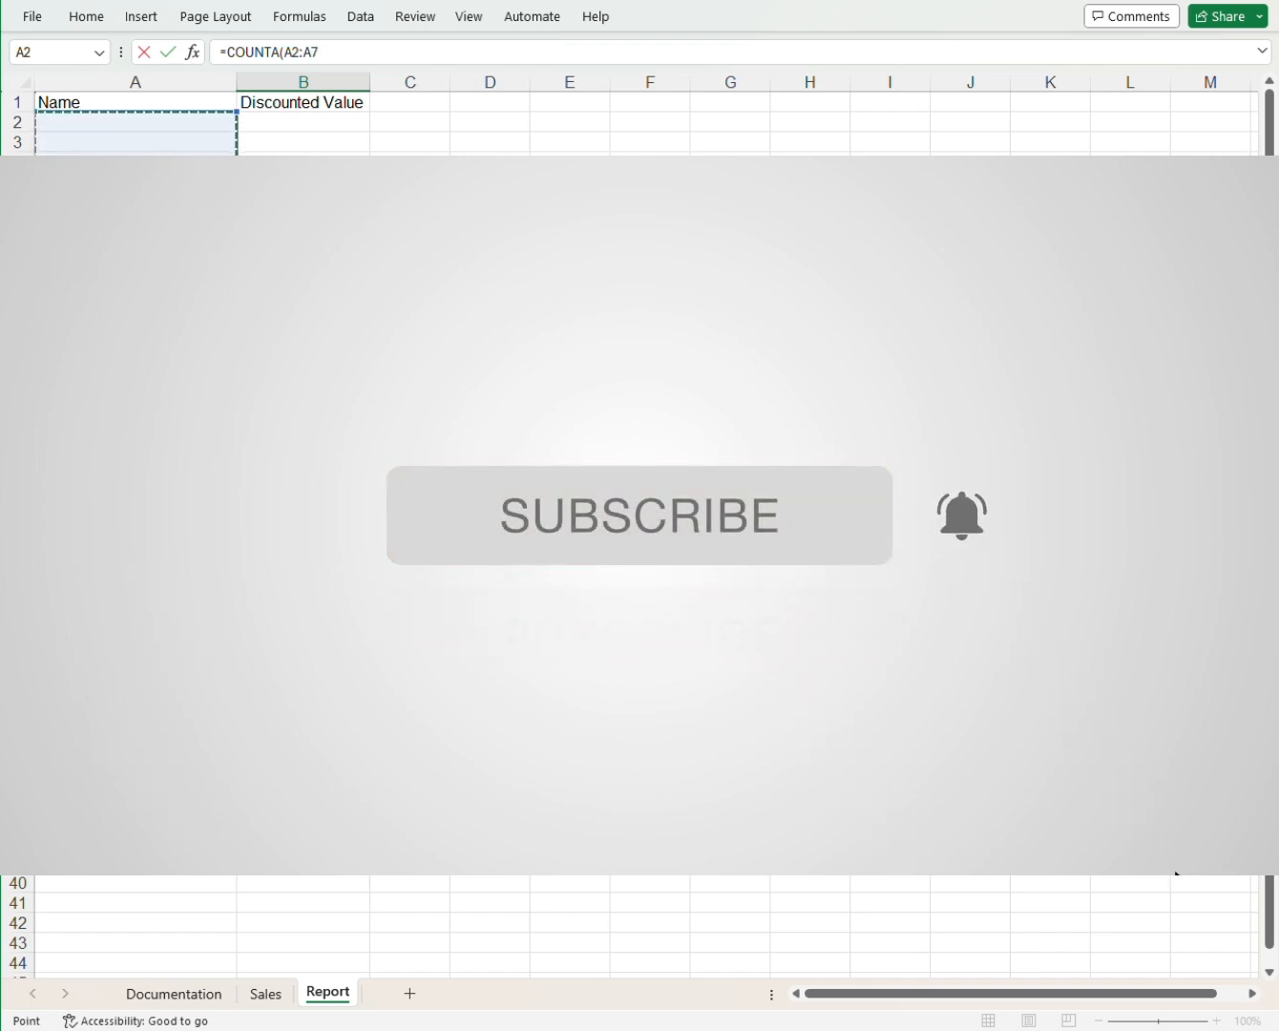
{"action": "key", "text": "Return"}
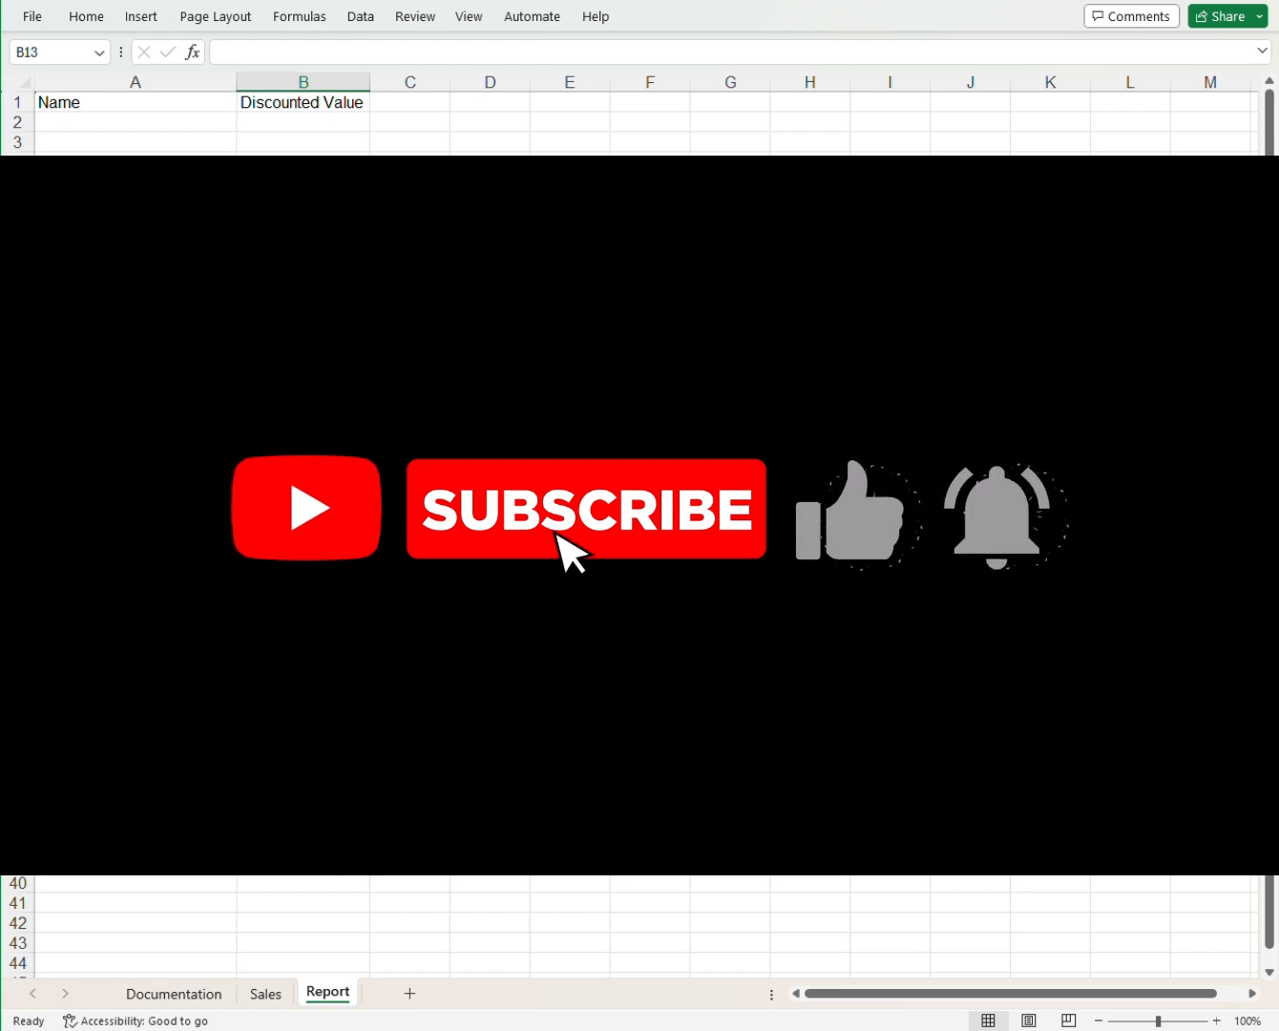
{"action": "left_click", "coordinate": [81, 118]}
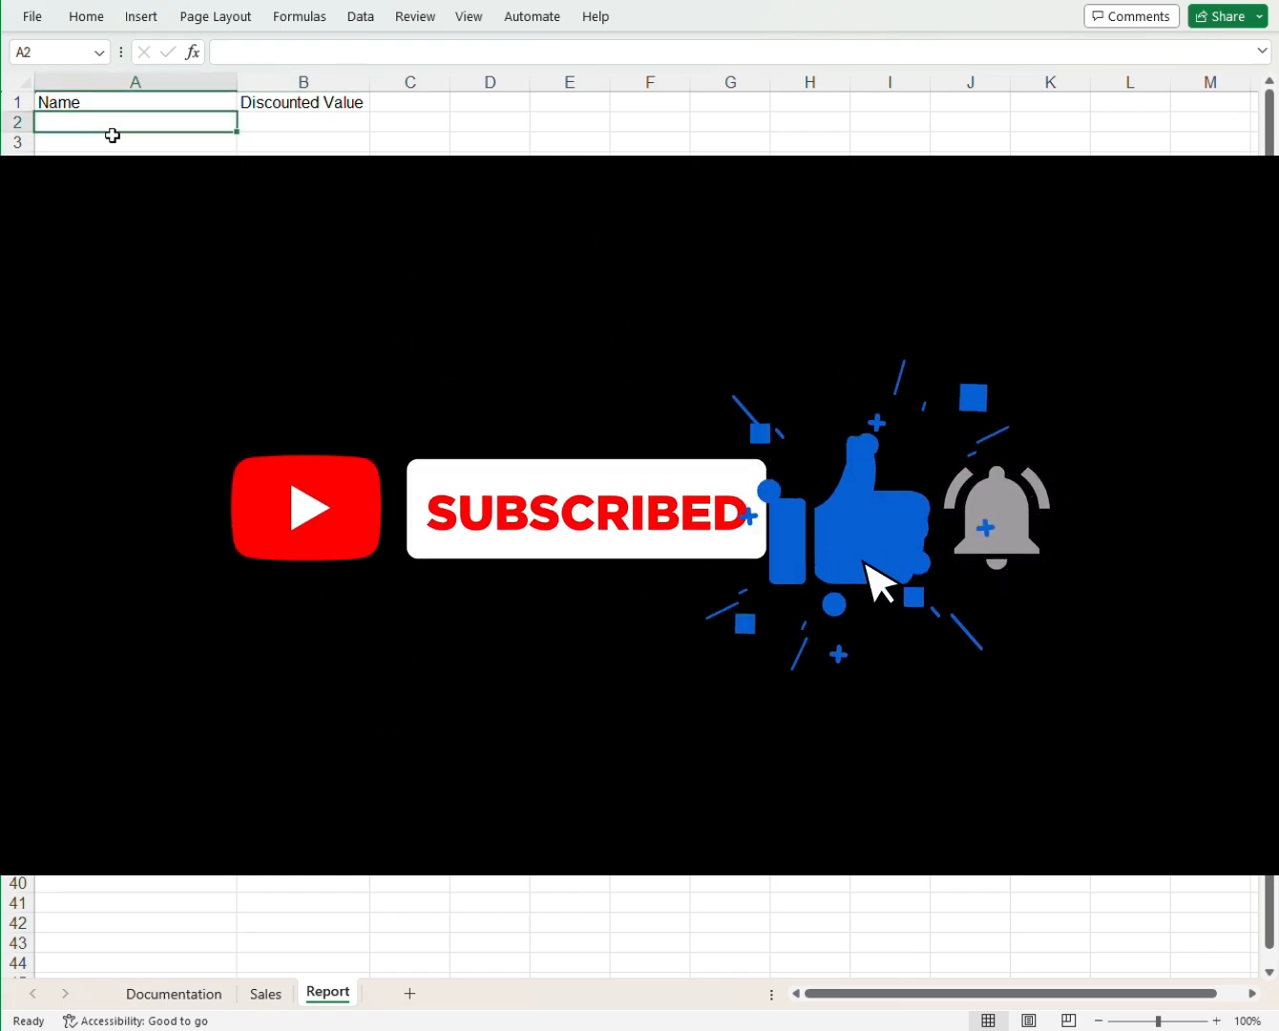
{"action": "type", "text": "="}
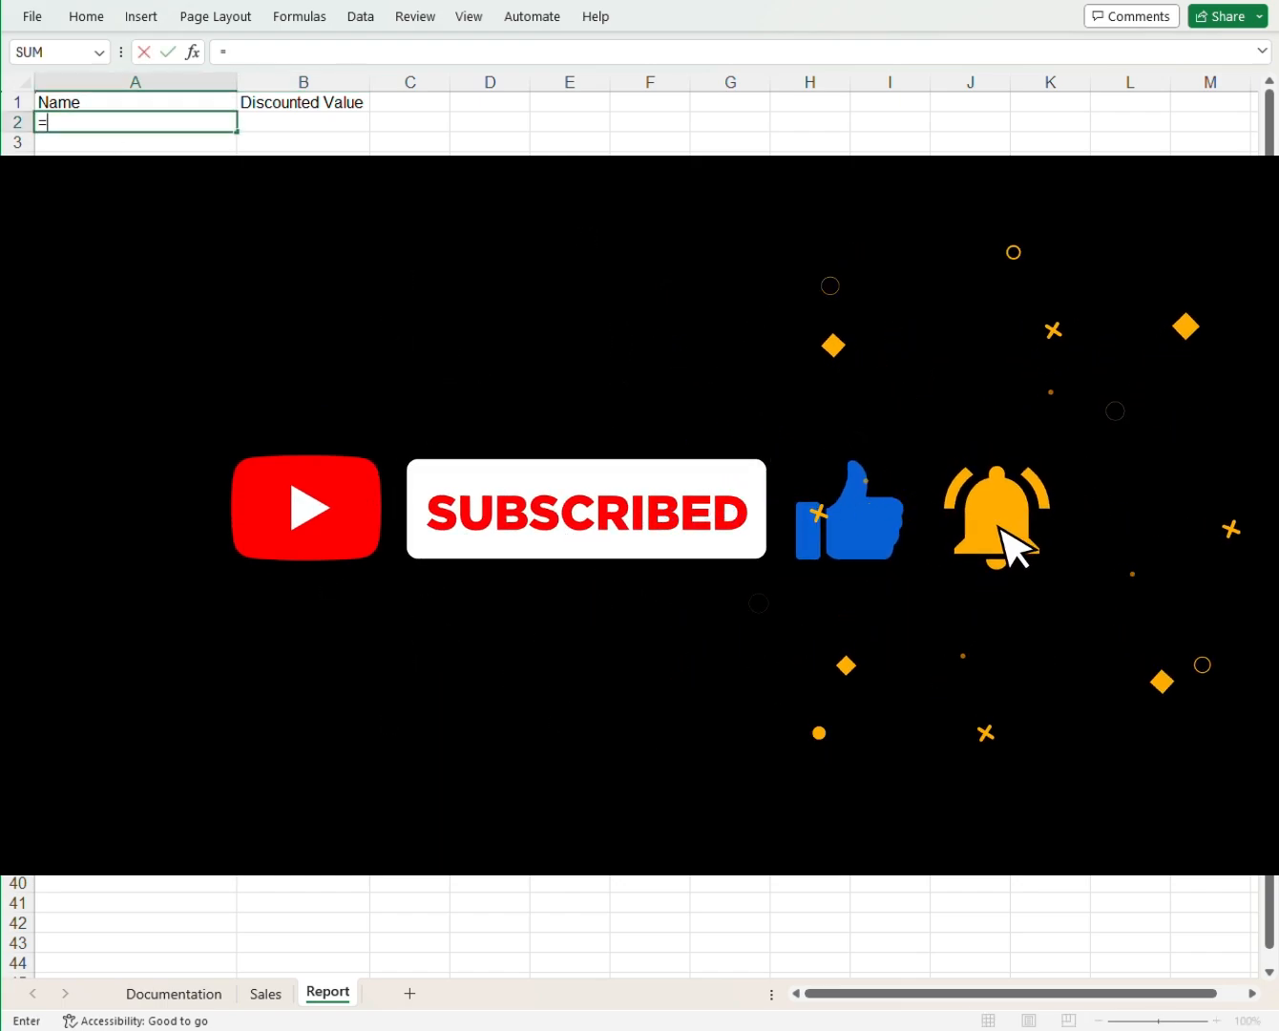
{"action": "left_click", "coordinate": [281, 995]}
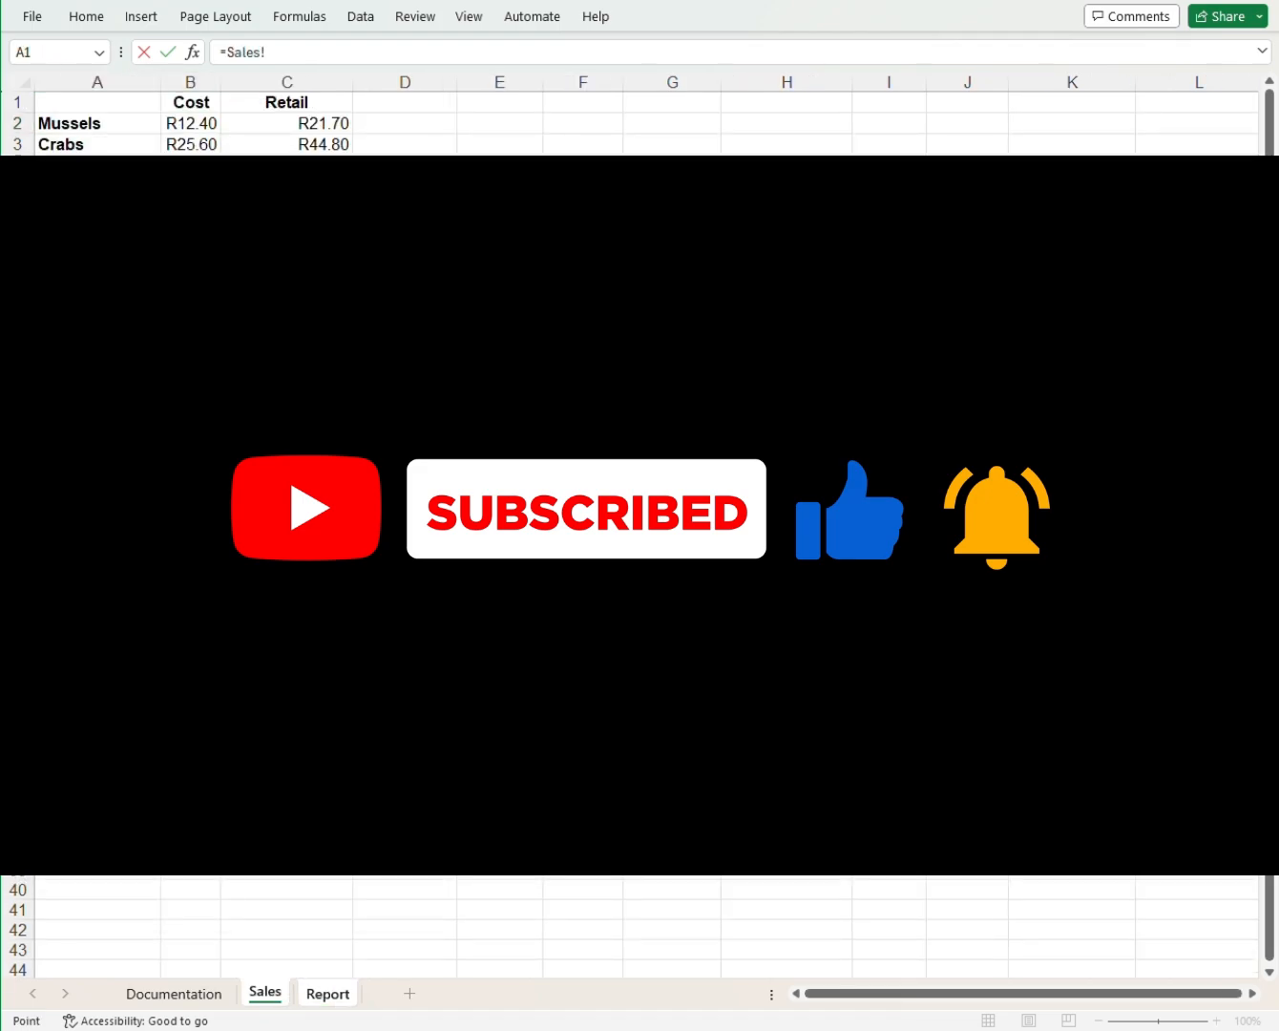
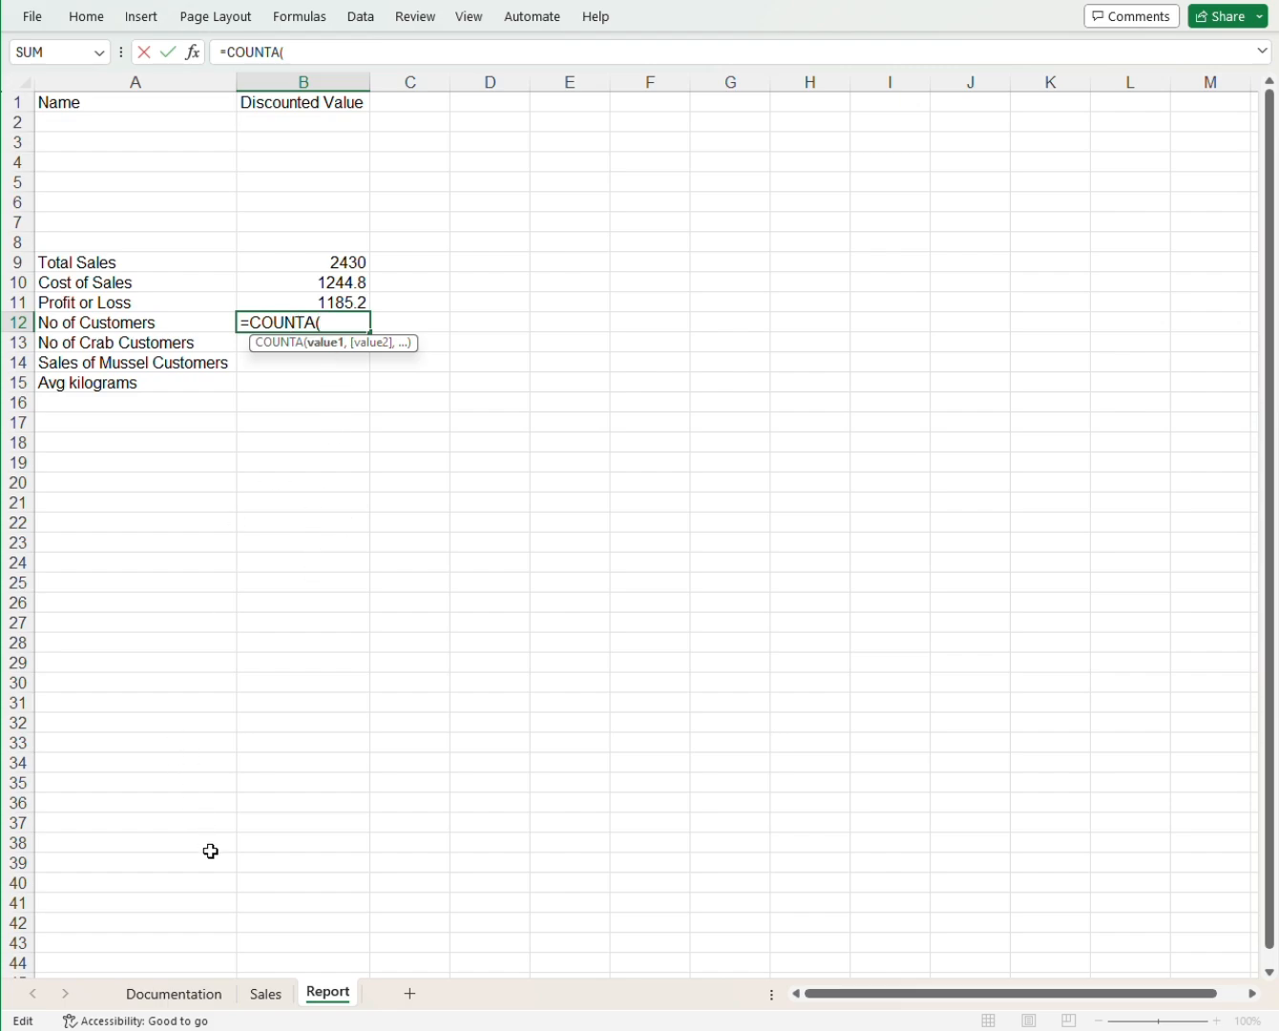
Complete the COUNTA formula in B12 with the customer names in B9:B11 of the Sales sheet.
{"action": "left_click", "coordinate": [268, 995]}
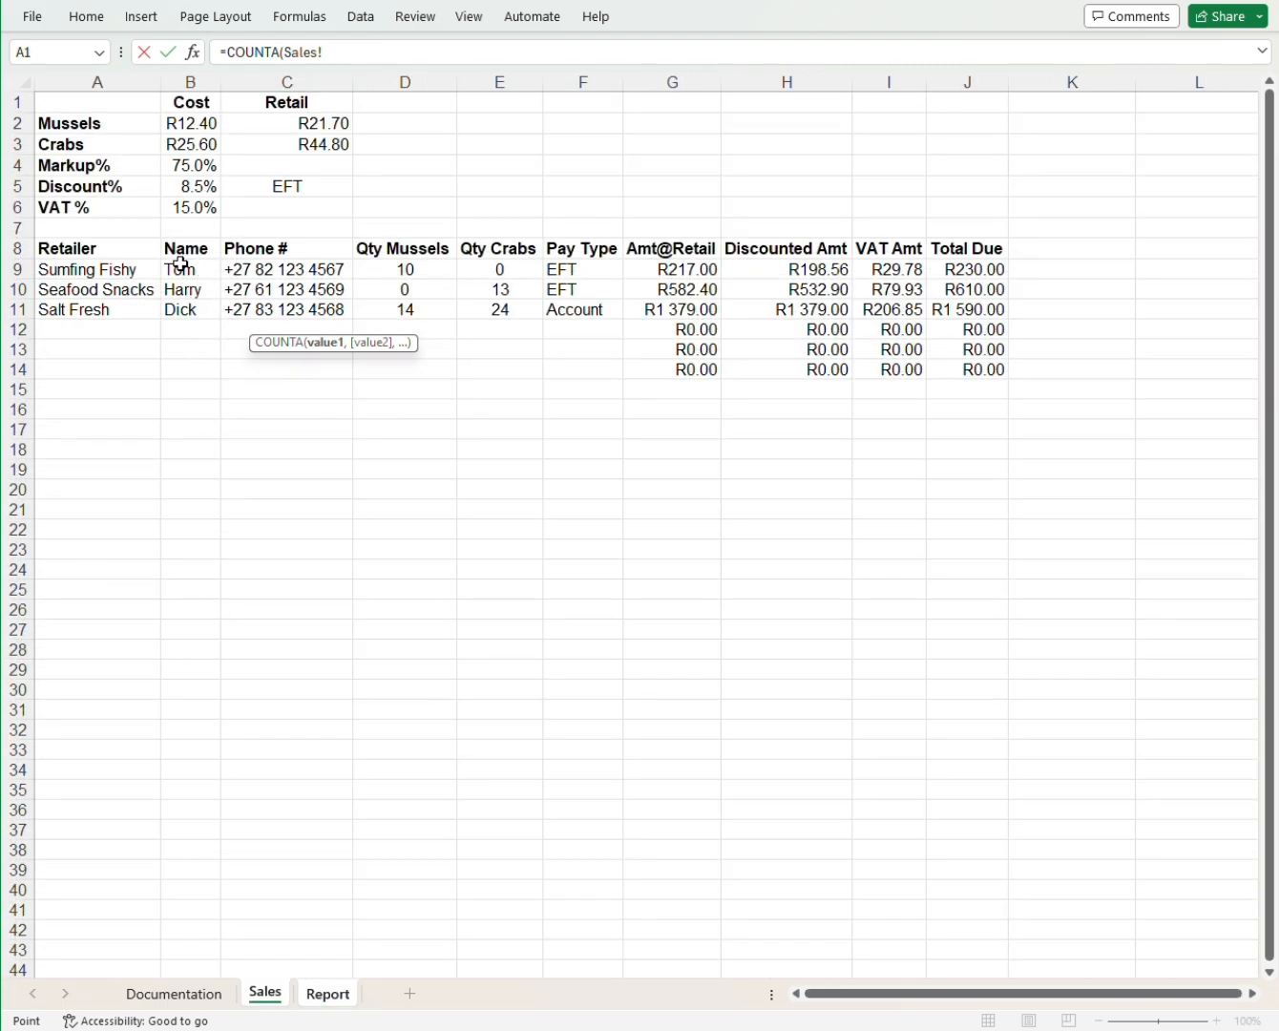
{"action": "left_click_drag", "start_coordinate": [182, 265], "coordinate": [180, 306]}
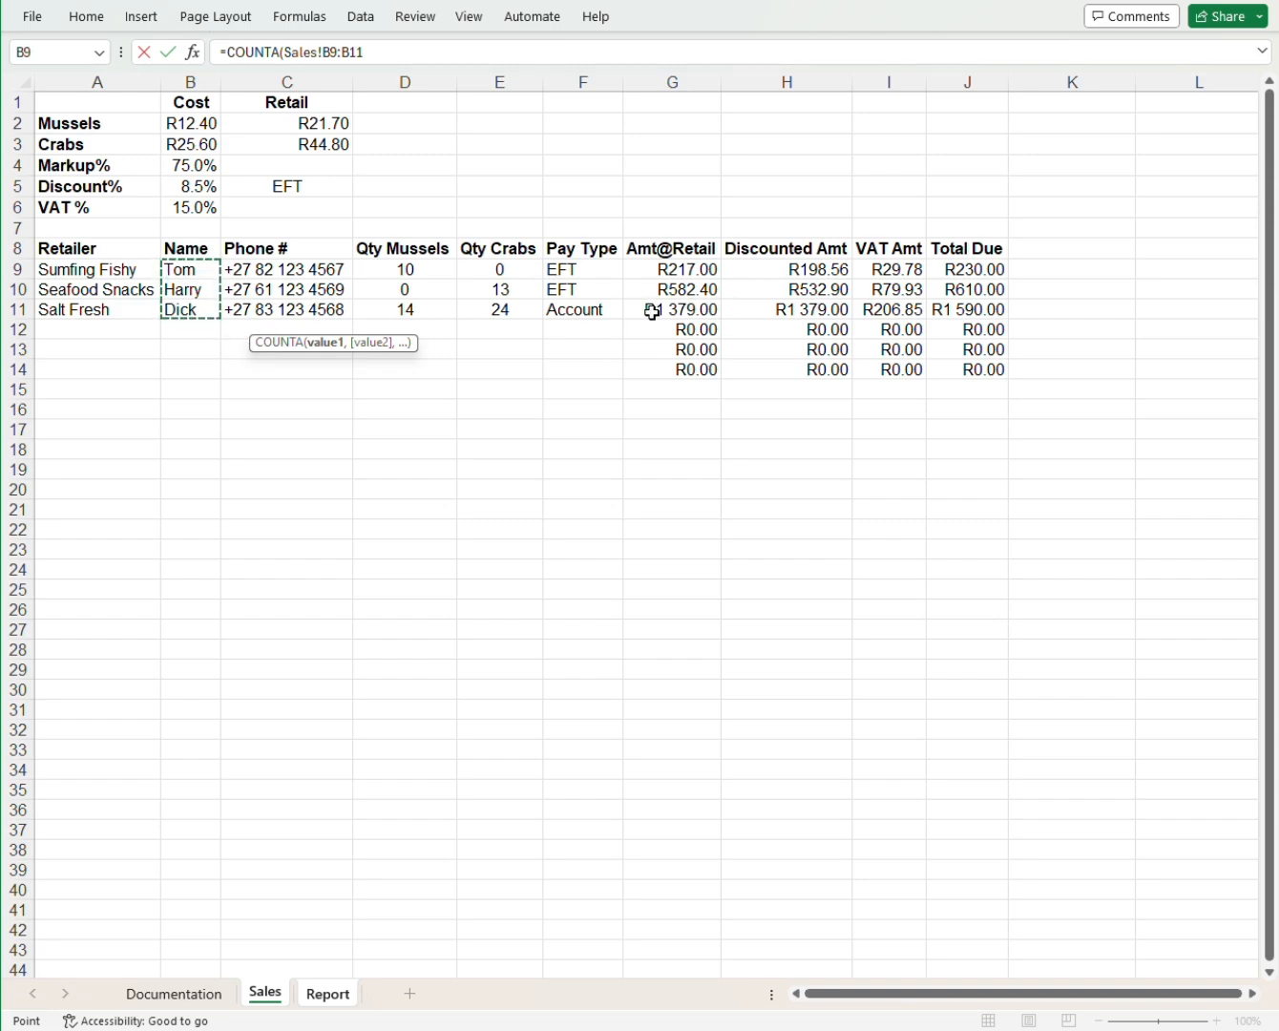
{"action": "key", "text": "Return"}
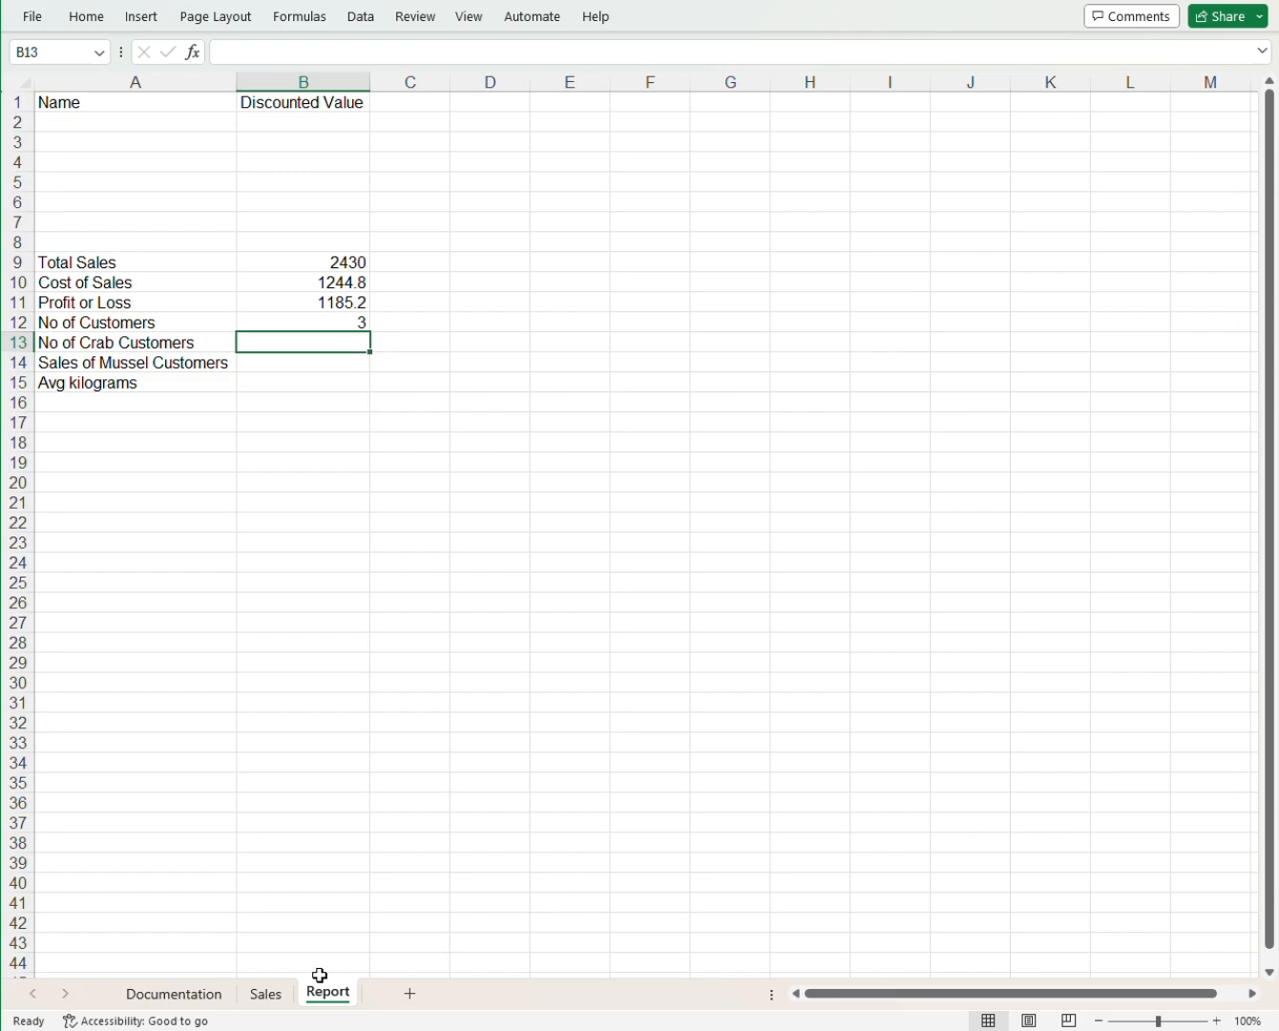
Note the function name "if" in K12 of the Sales sheet, beside the Total Due column.
{"action": "left_click", "coordinate": [284, 993]}
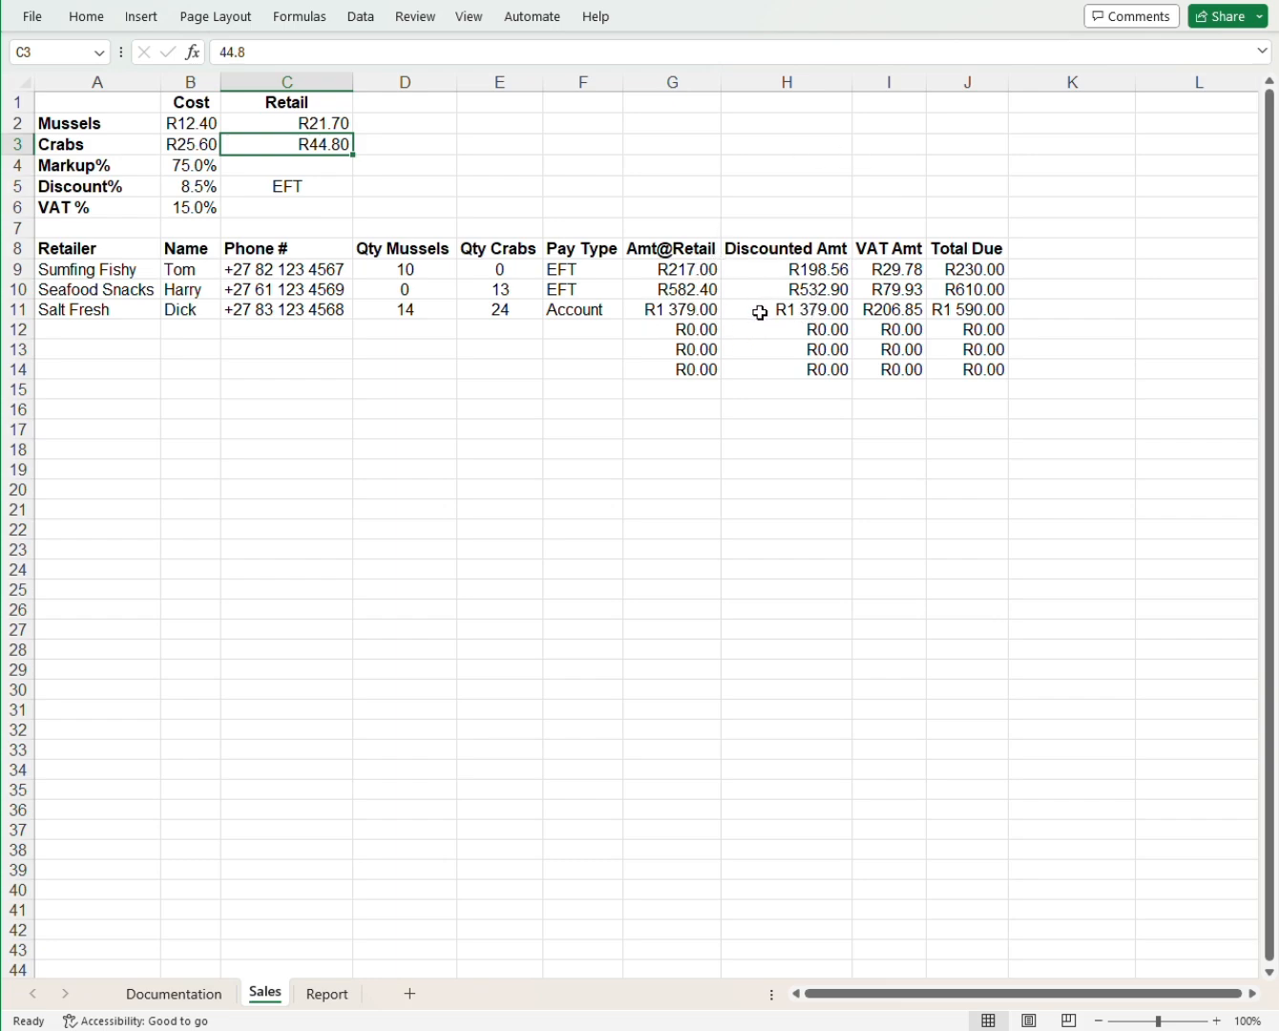
{"action": "left_click", "coordinate": [1038, 332]}
{"action": "type", "text": "if"}
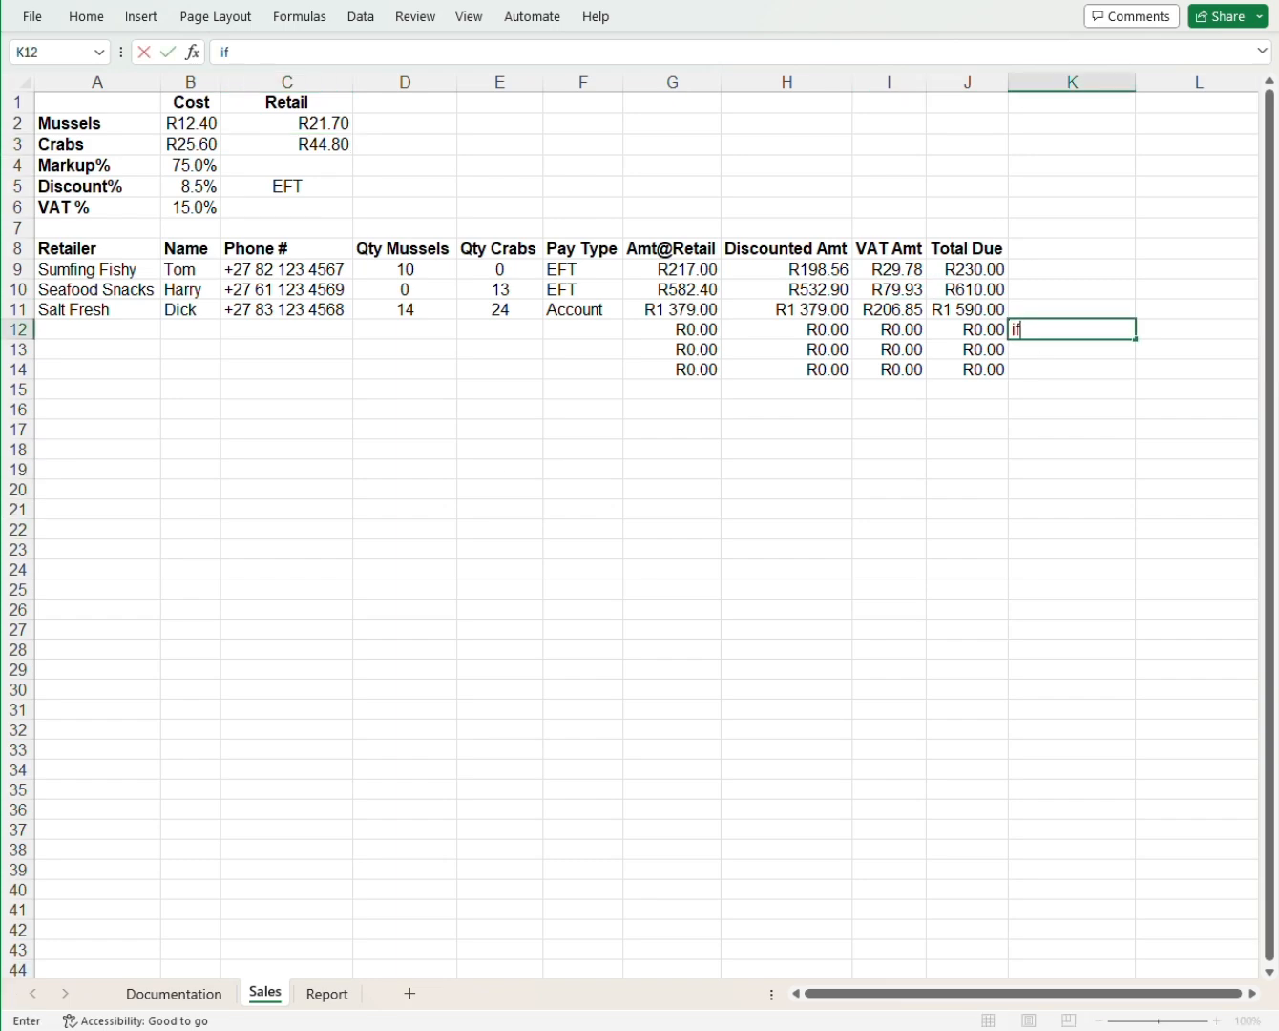
Note the function names "countif" in D10 and "sumif" in D11 of the Report sheet.
{"action": "left_click", "coordinate": [329, 997]}
{"action": "left_click", "coordinate": [477, 285]}
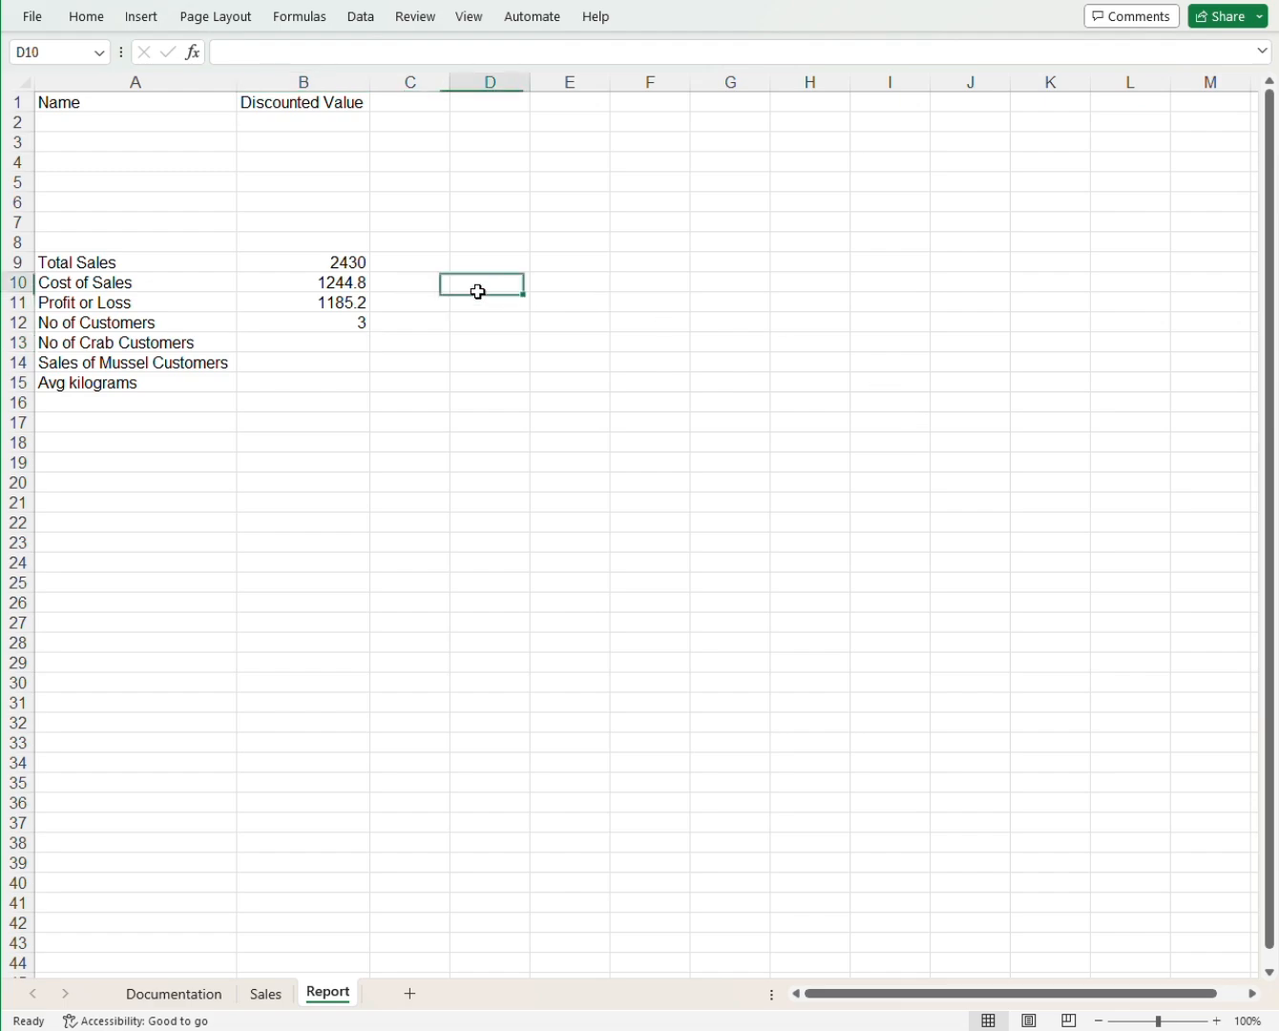
{"action": "type", "text": "cou"}
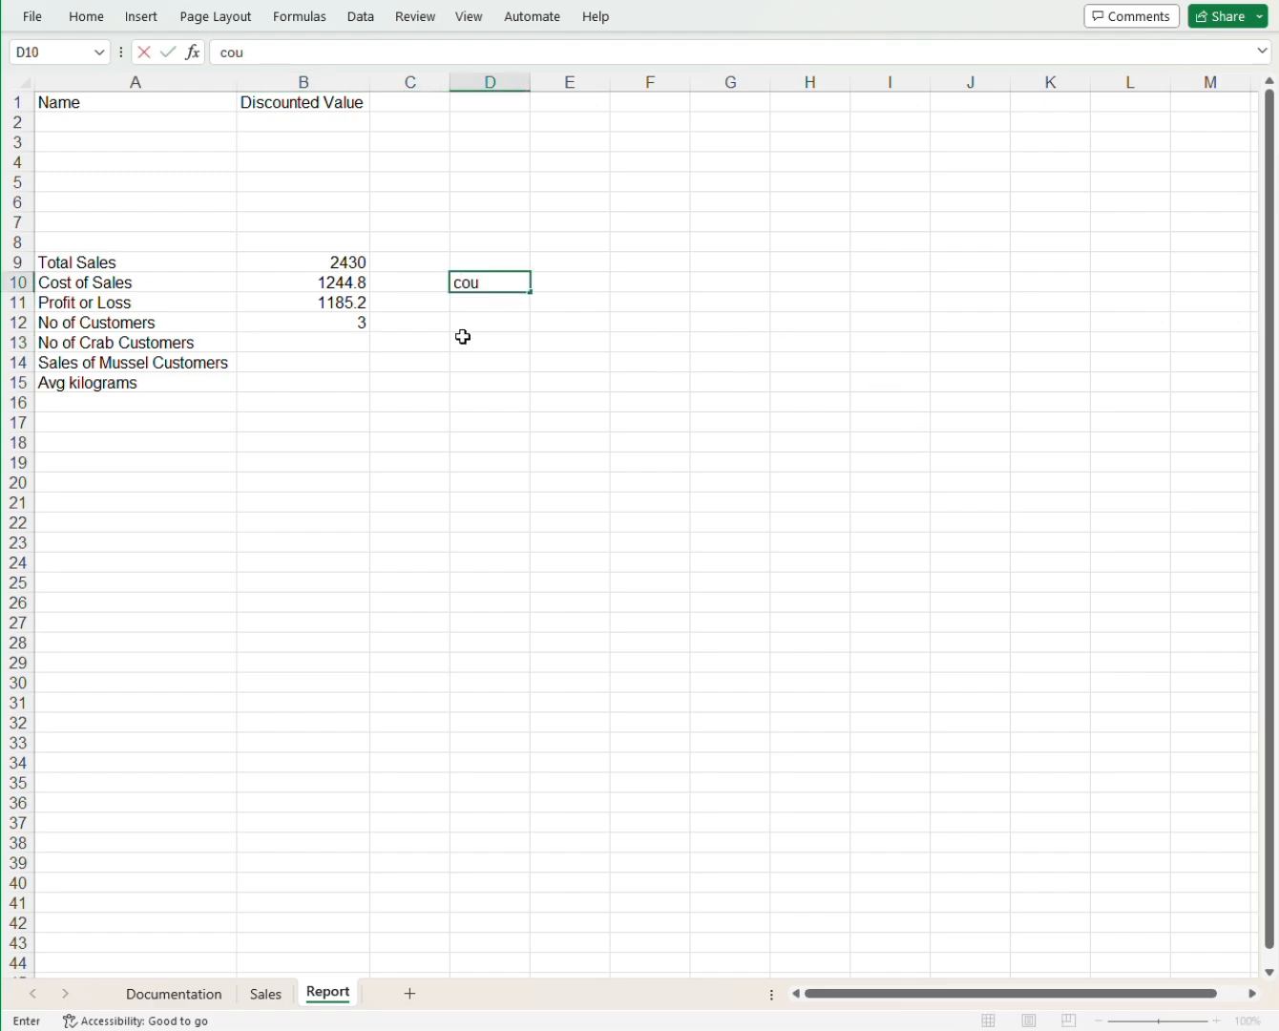
{"action": "type", "text": "ntif"}
{"action": "key", "text": "Return"}
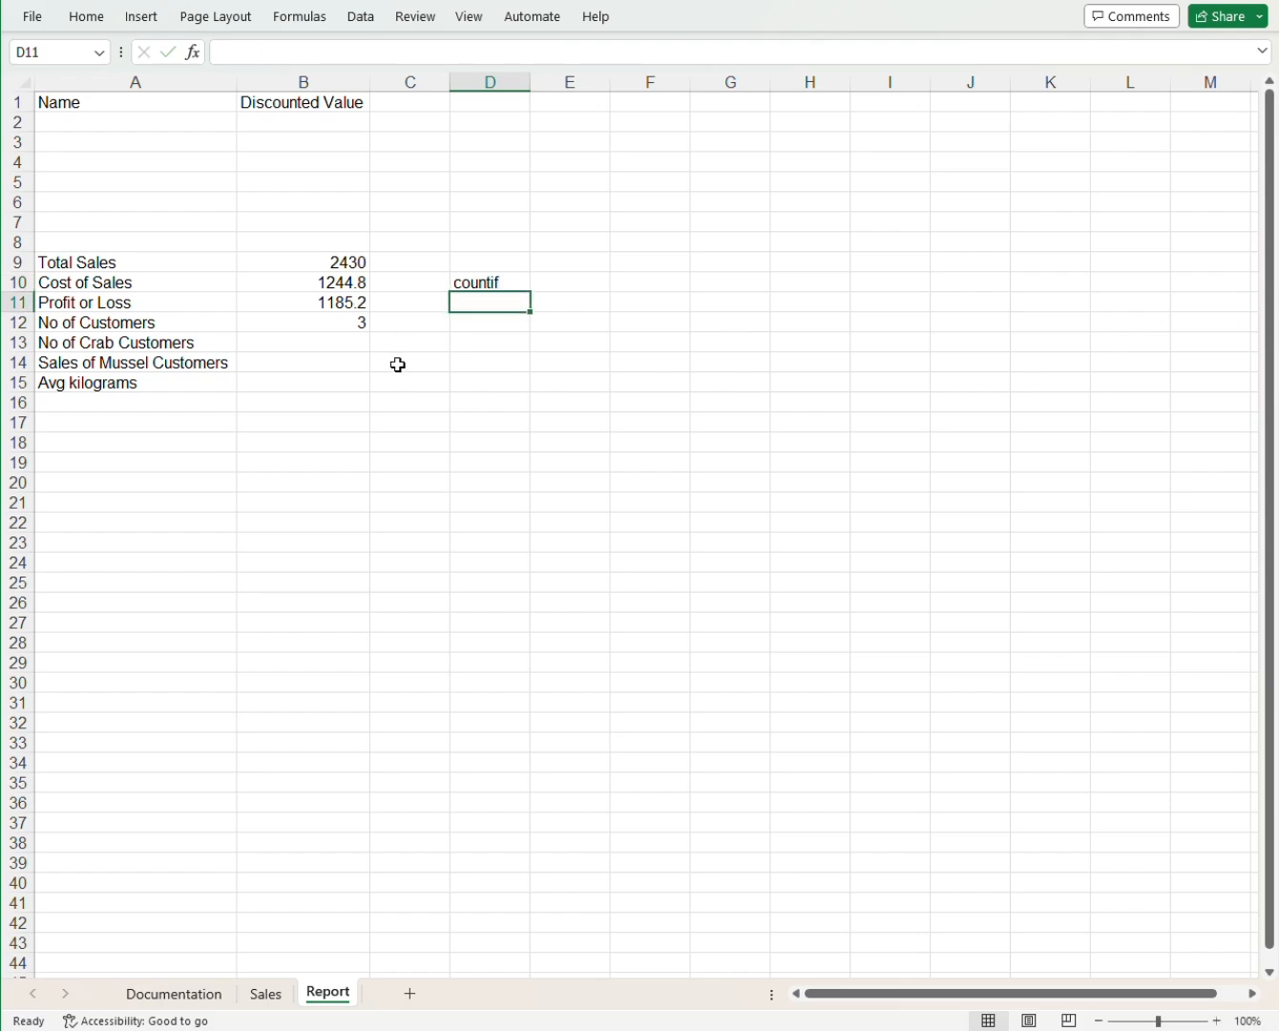
{"action": "type", "text": "sumif"}
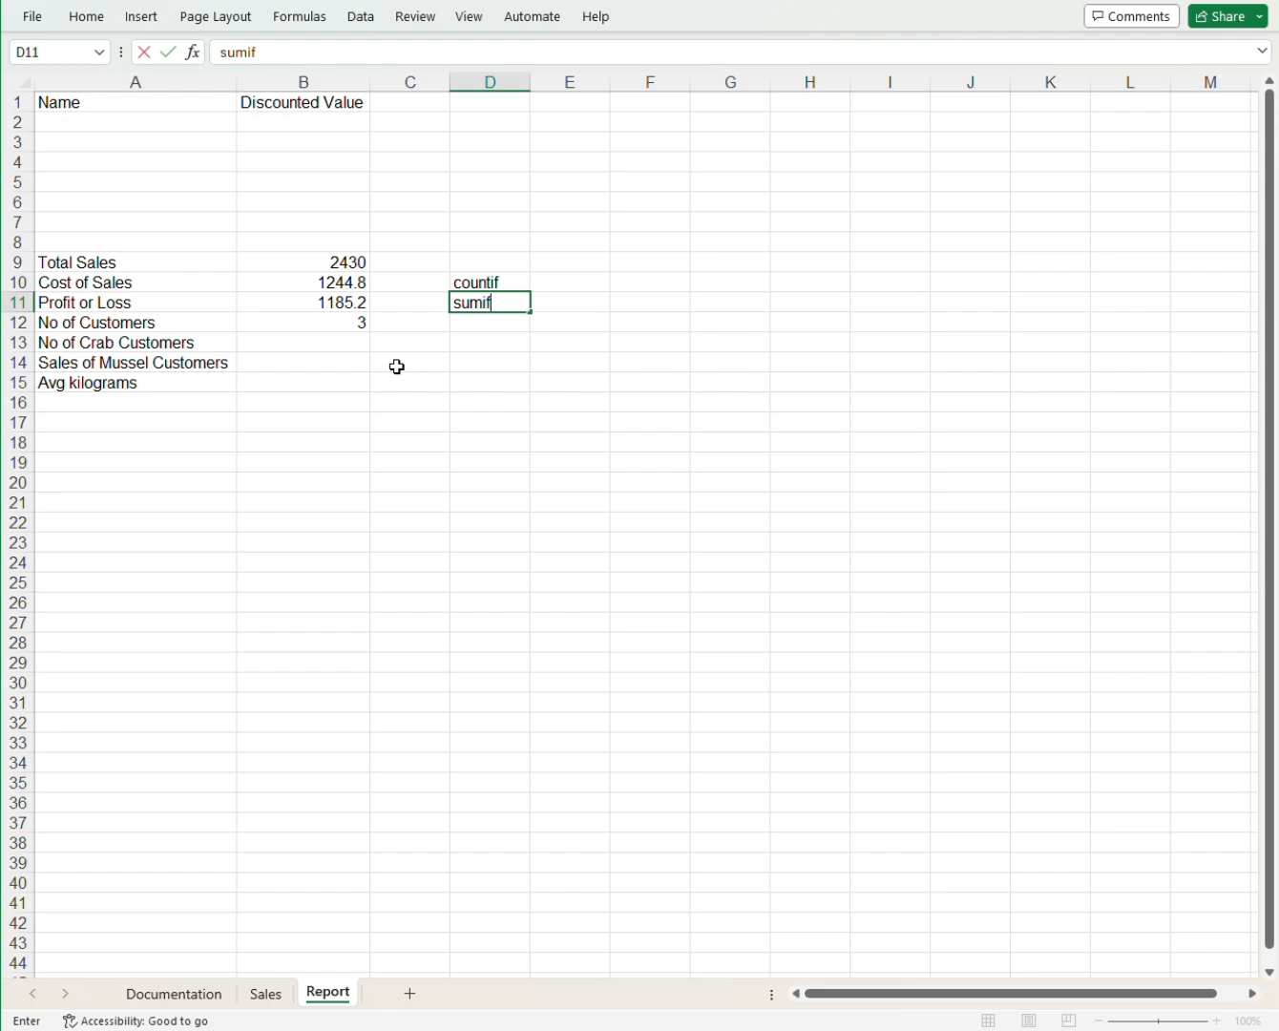
{"action": "left_click", "coordinate": [659, 380]}
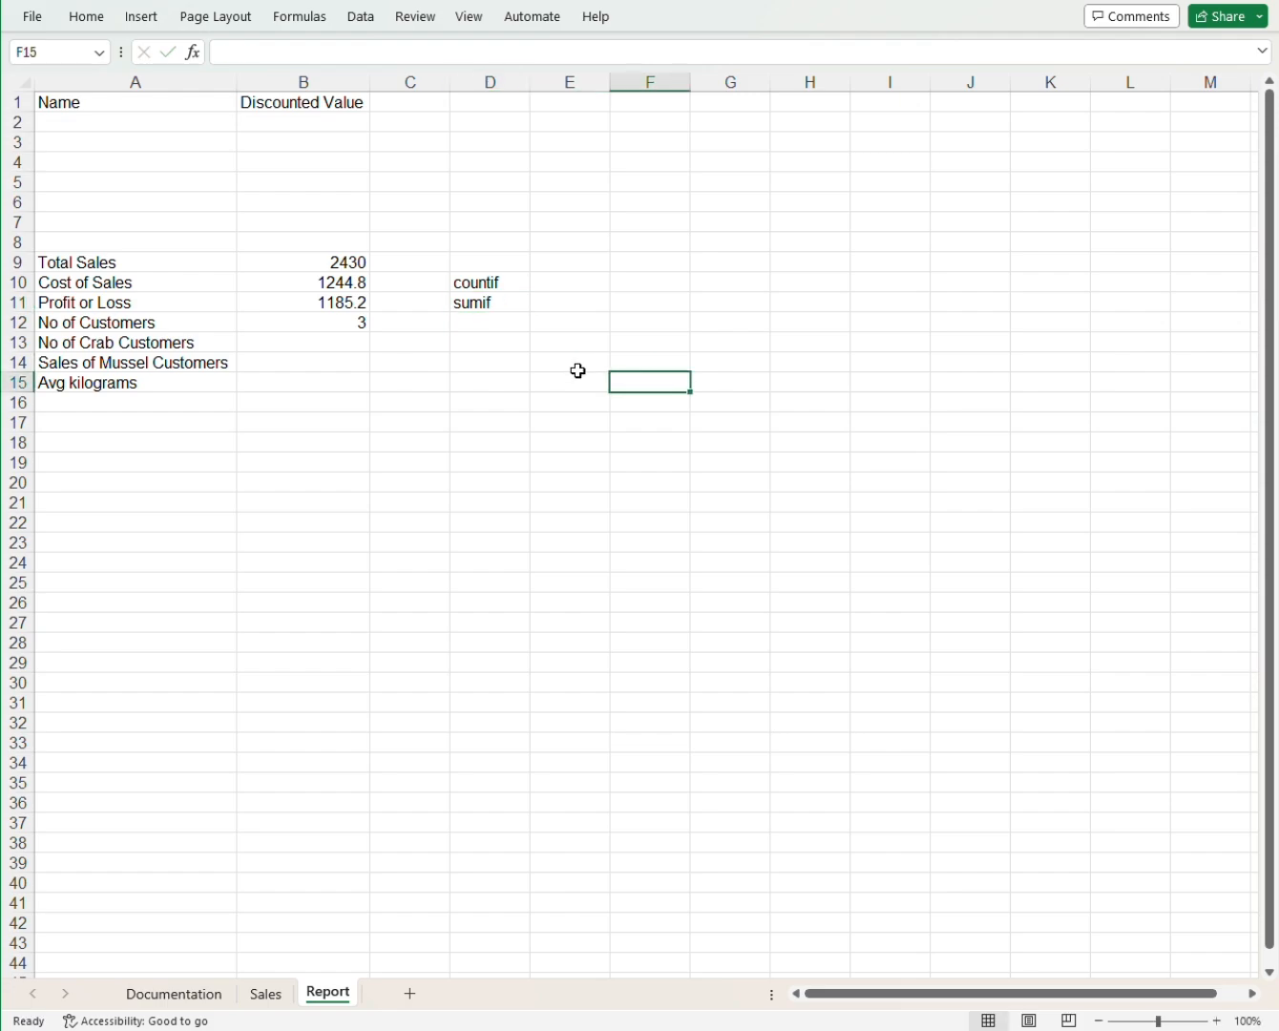
Begin a COUNTIF formula in B13 for No of Crab Customers, using the Qty Crabs range Sales!E9:E11.
{"action": "left_click", "coordinate": [312, 345]}
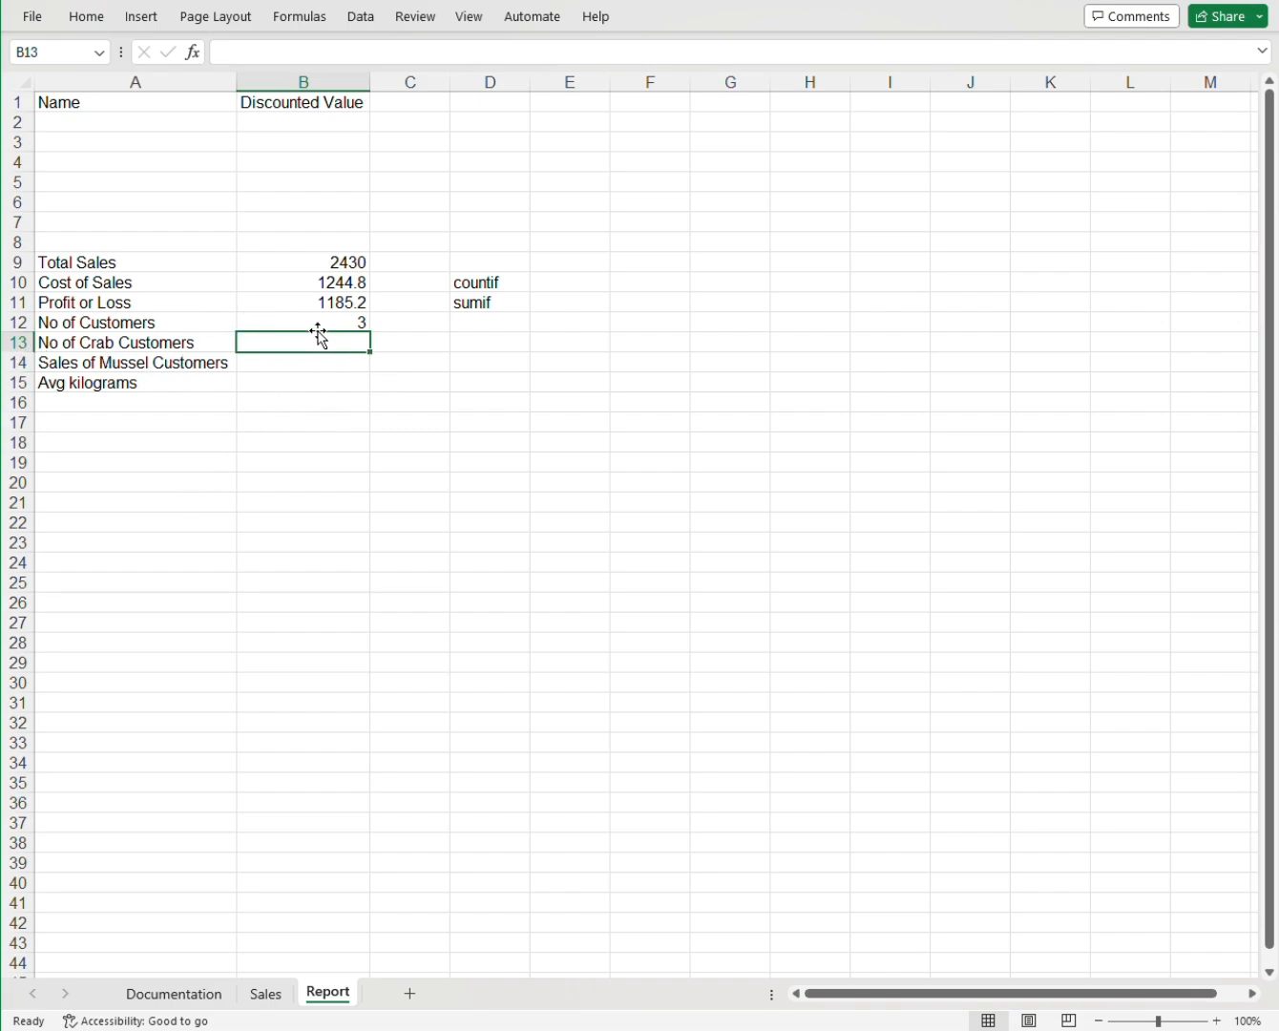
{"action": "type", "text": "="}
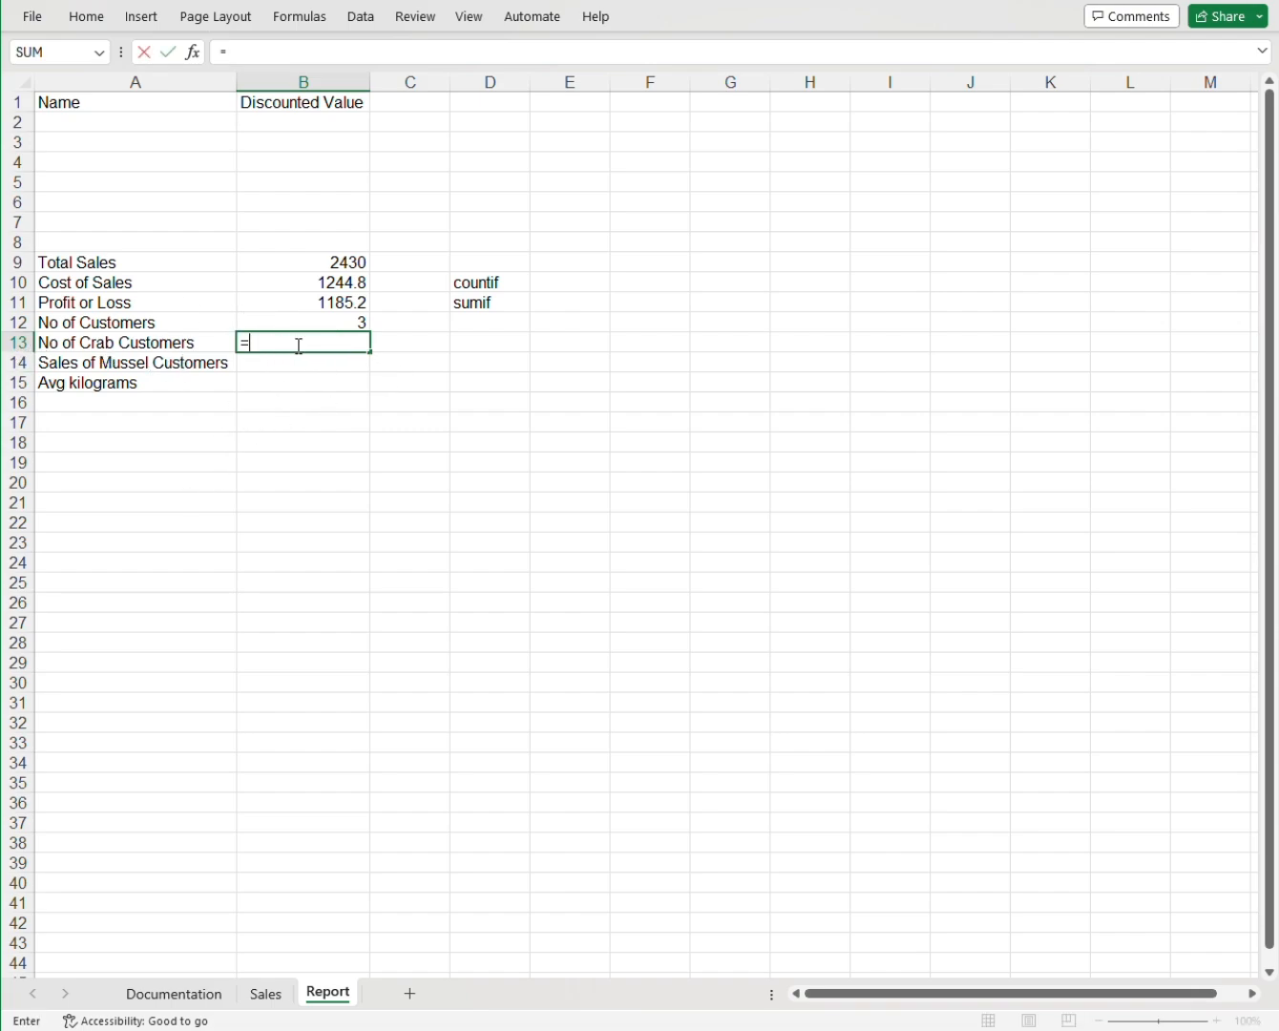
{"action": "type", "text": "count"}
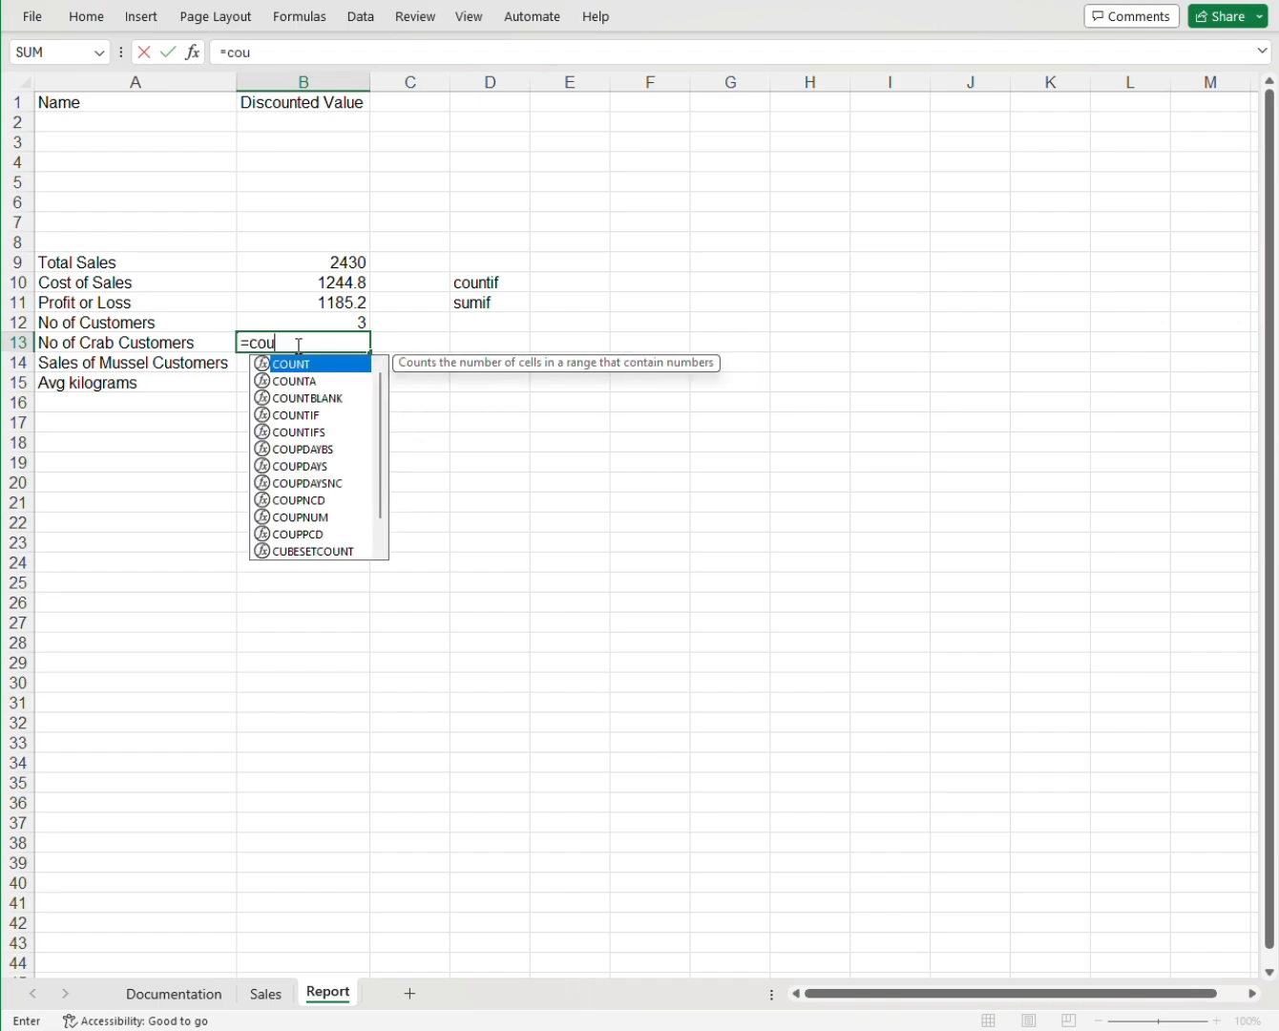
{"action": "double_click", "coordinate": [284, 415]}
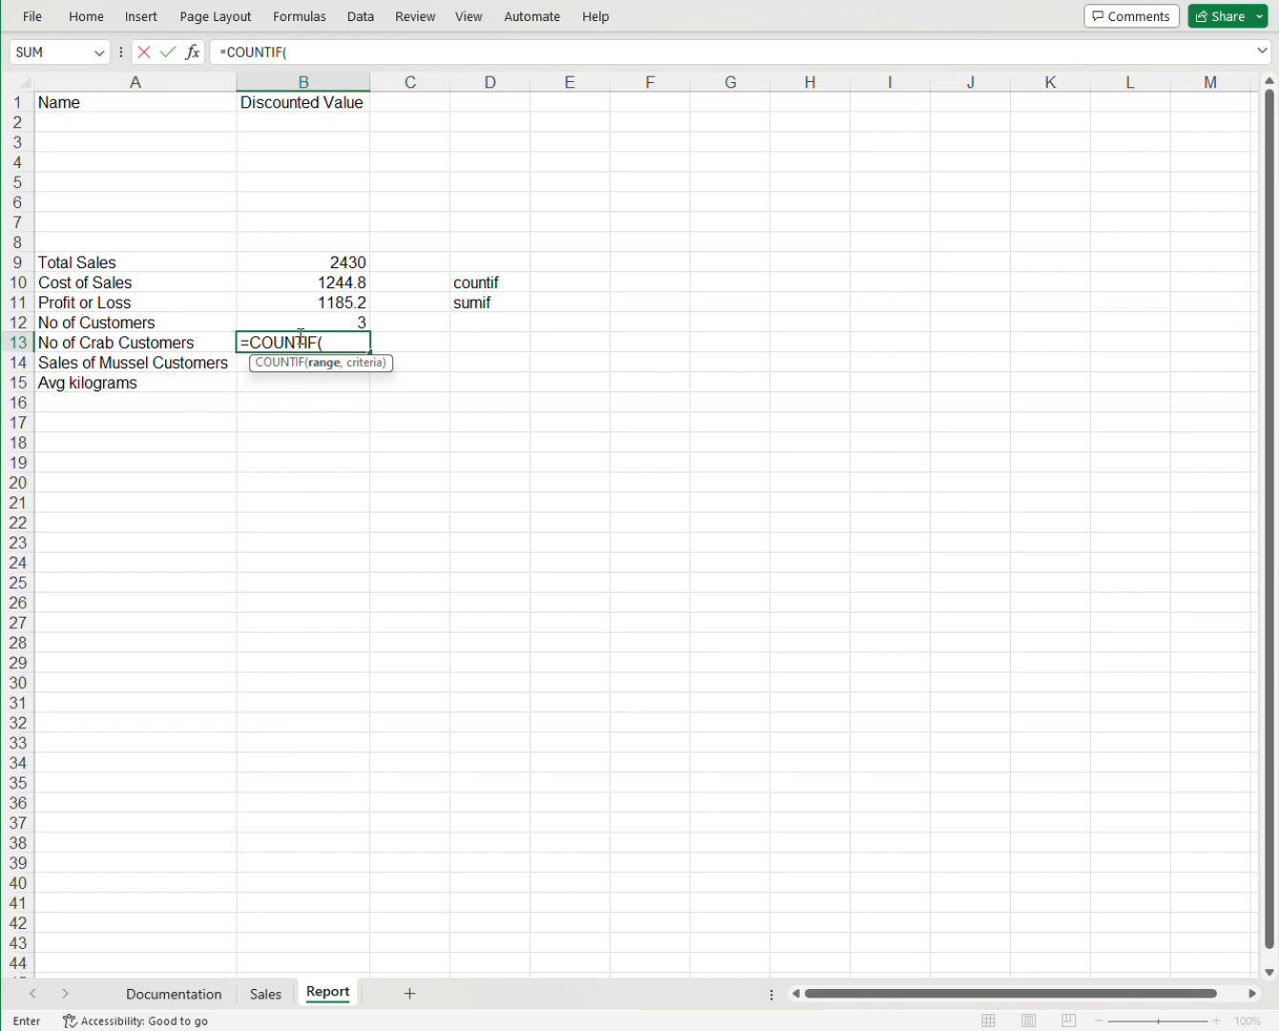
{"action": "left_click", "coordinate": [275, 997]}
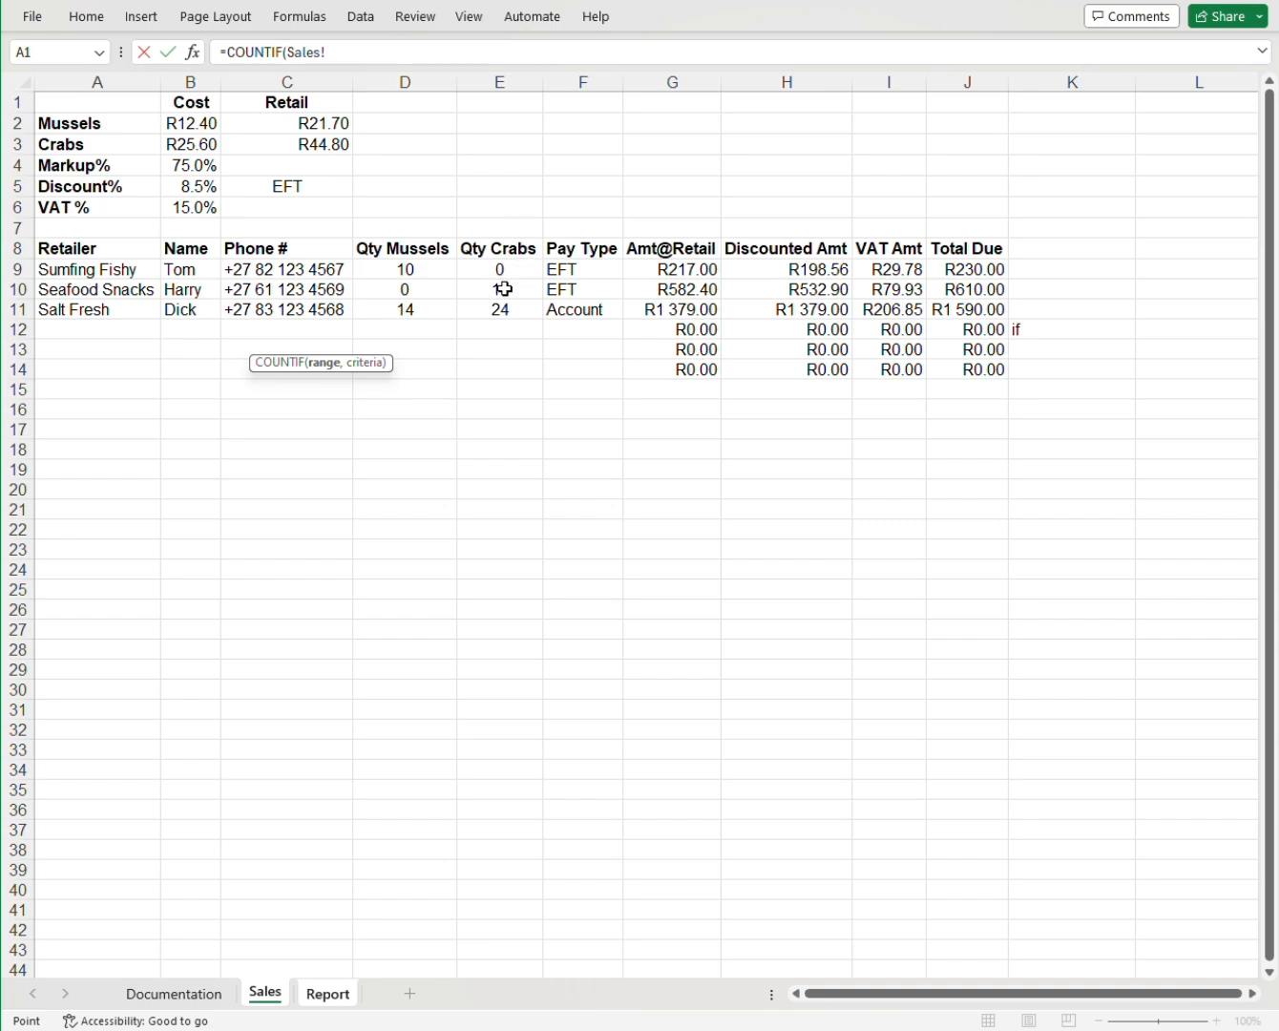
{"action": "left_click_drag", "start_coordinate": [507, 275], "coordinate": [503, 310]}
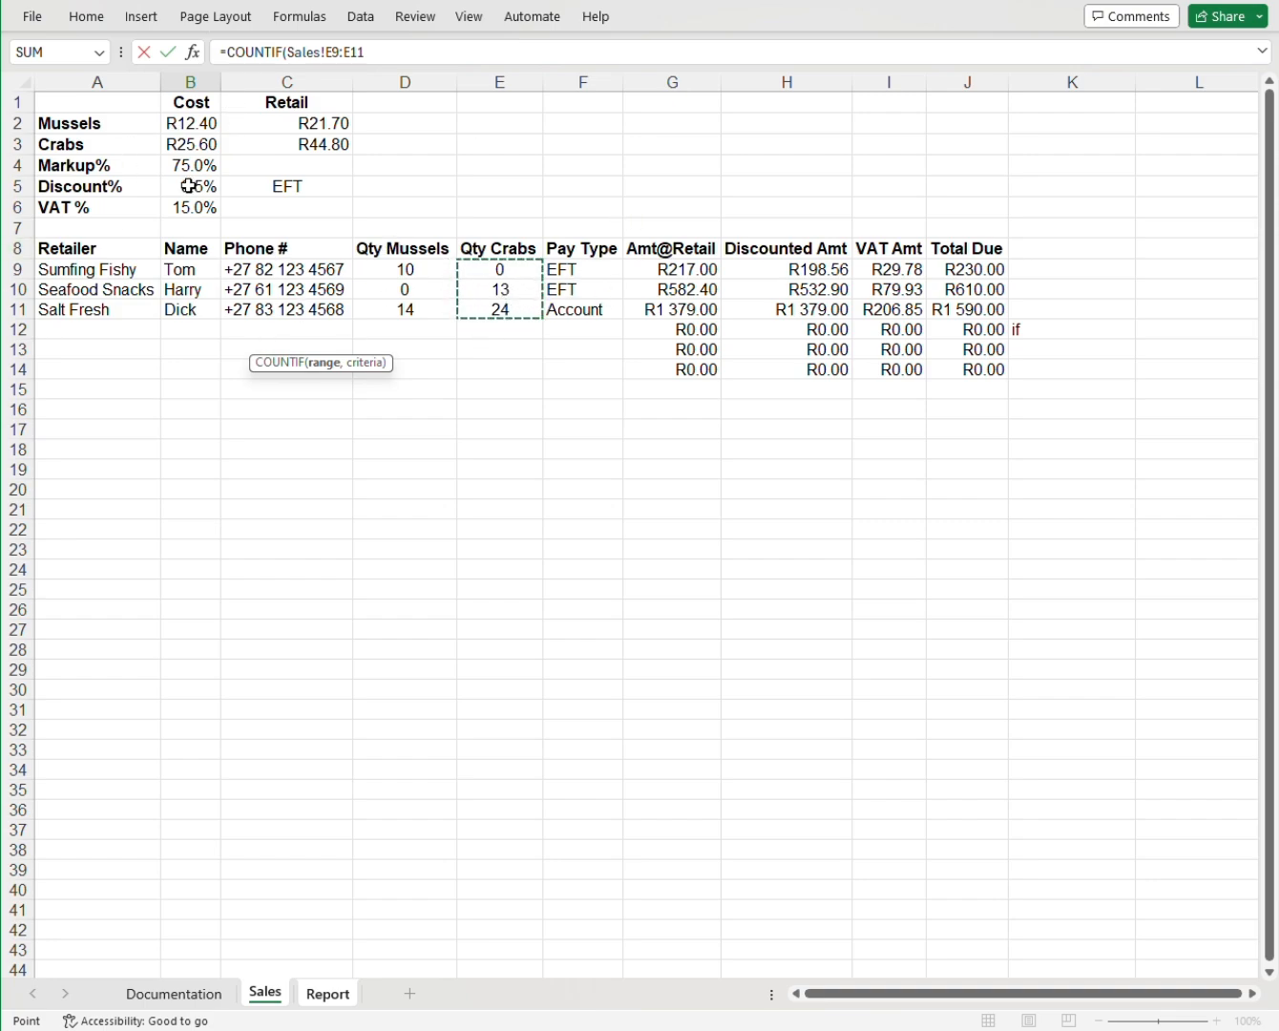
Complete the COUNTIF formula for crab customers with the criterion ">0".
{"action": "left_click", "coordinate": [373, 59]}
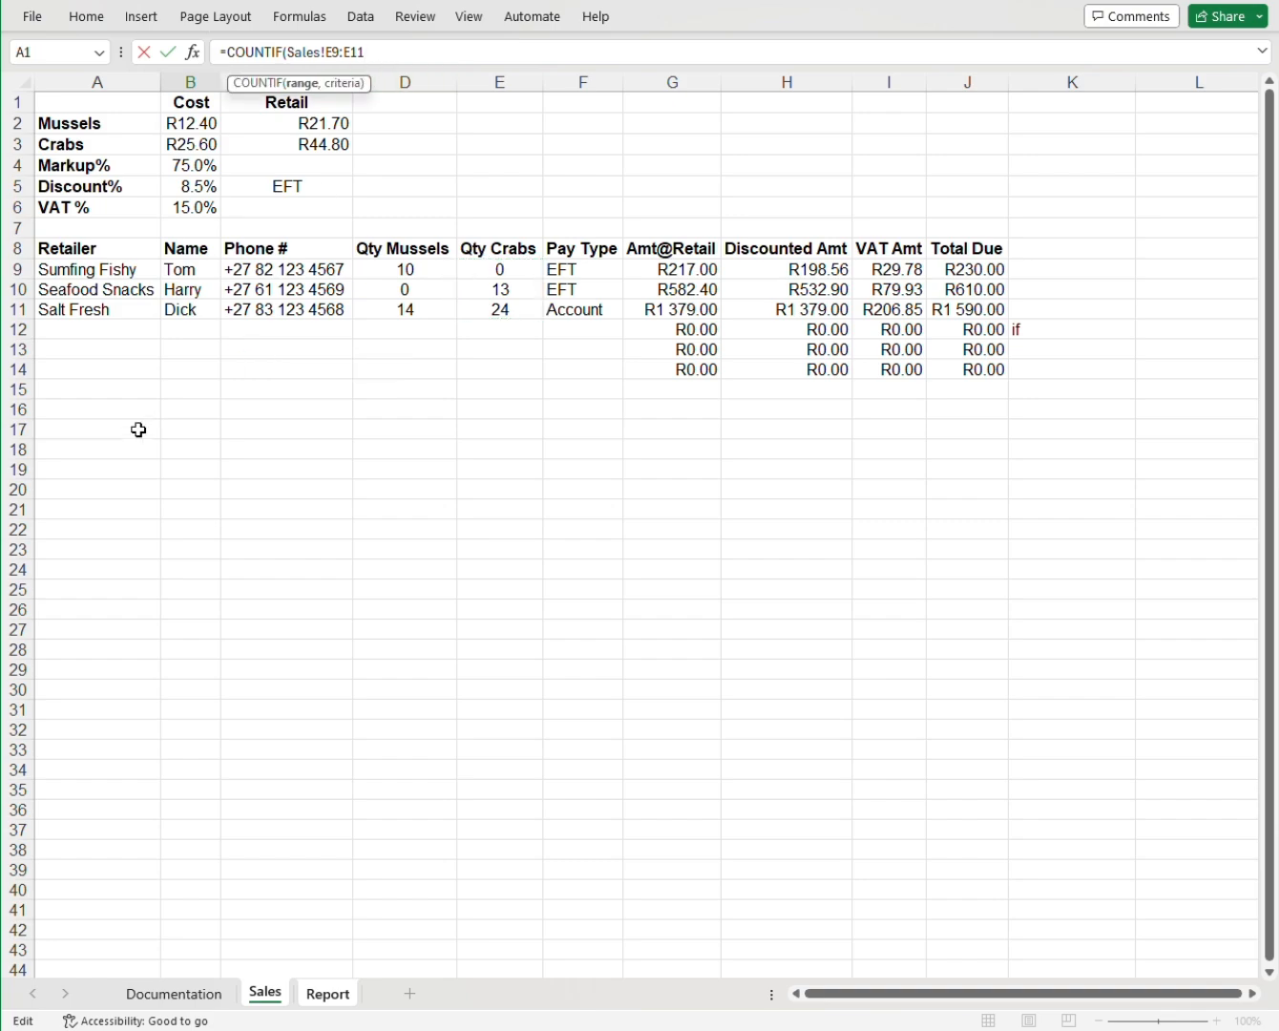
{"action": "type", "text": ","}
{"action": "type", "text": ">\""}
{"action": "type", "text": "0"}
{"action": "type", "text": ")"}
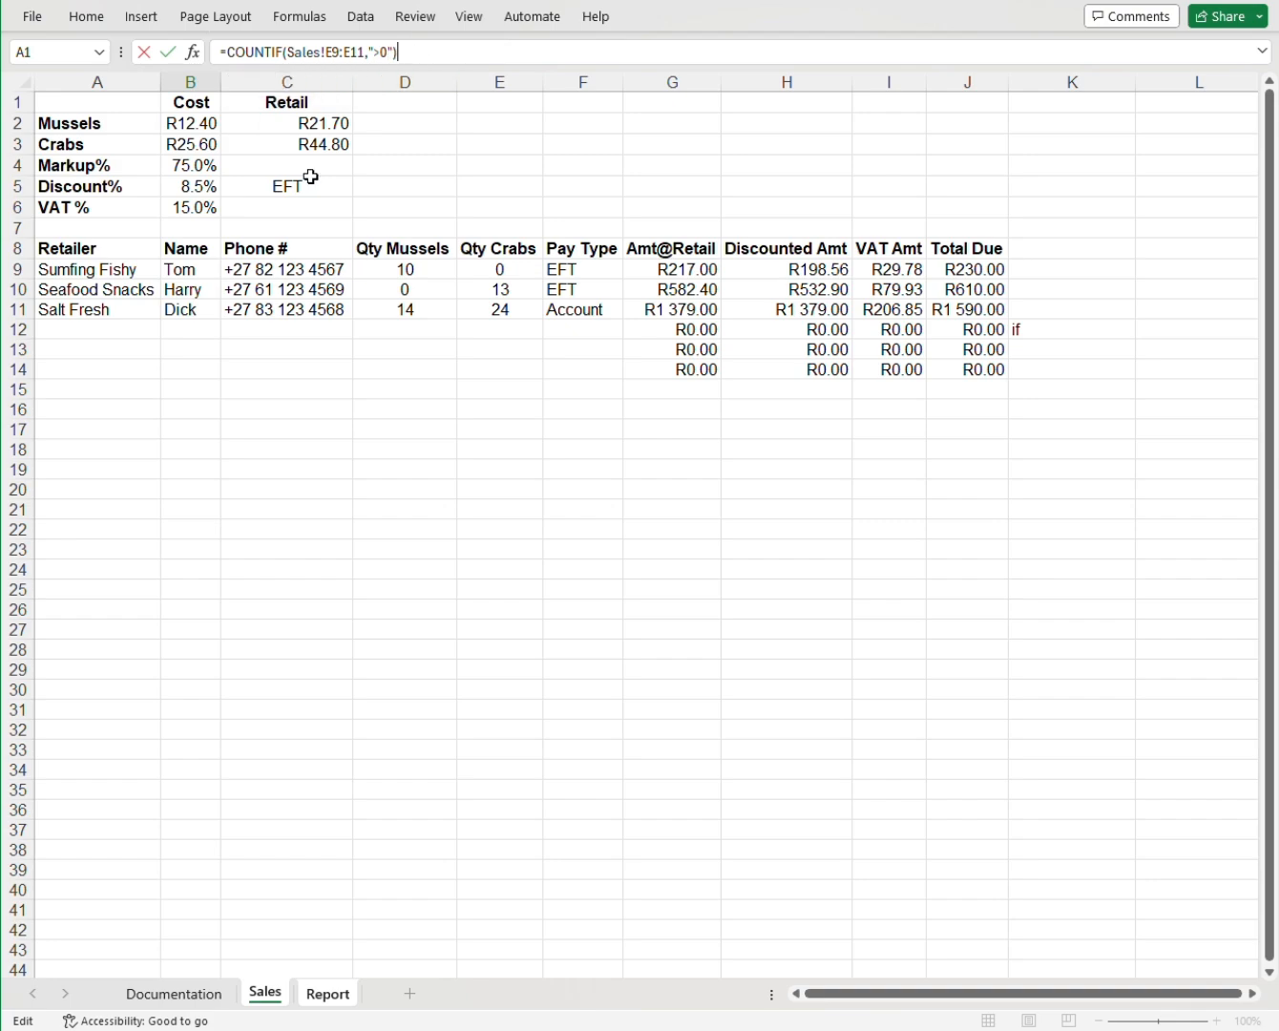
{"action": "key", "text": "Return"}
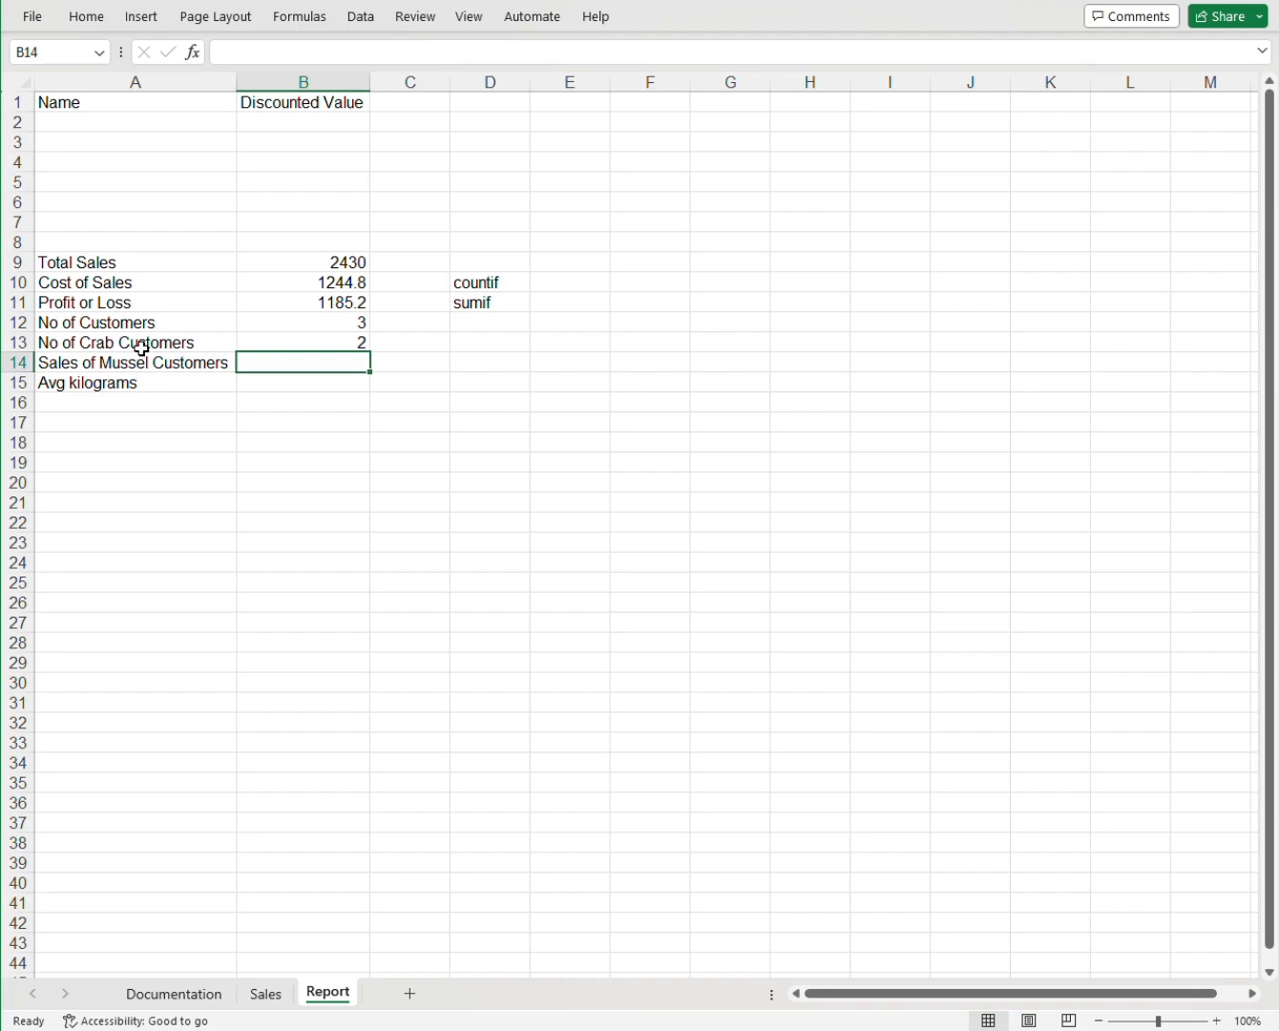
{"action": "left_click", "coordinate": [63, 364]}
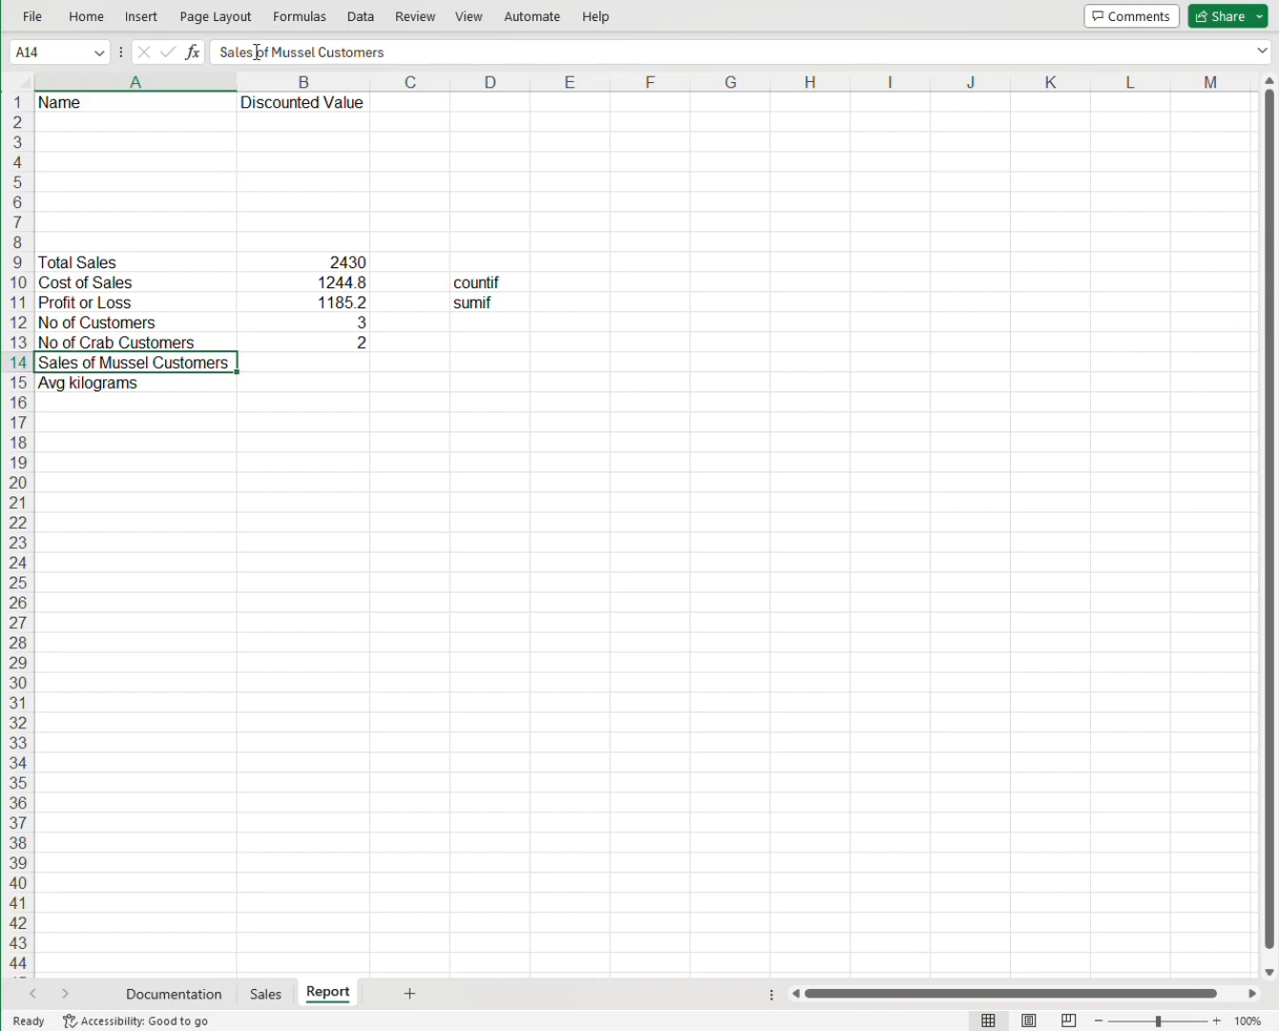
{"action": "left_click_drag", "start_coordinate": [255, 53], "coordinate": [196, 48]}
{"action": "left_click", "coordinate": [96, 17]}
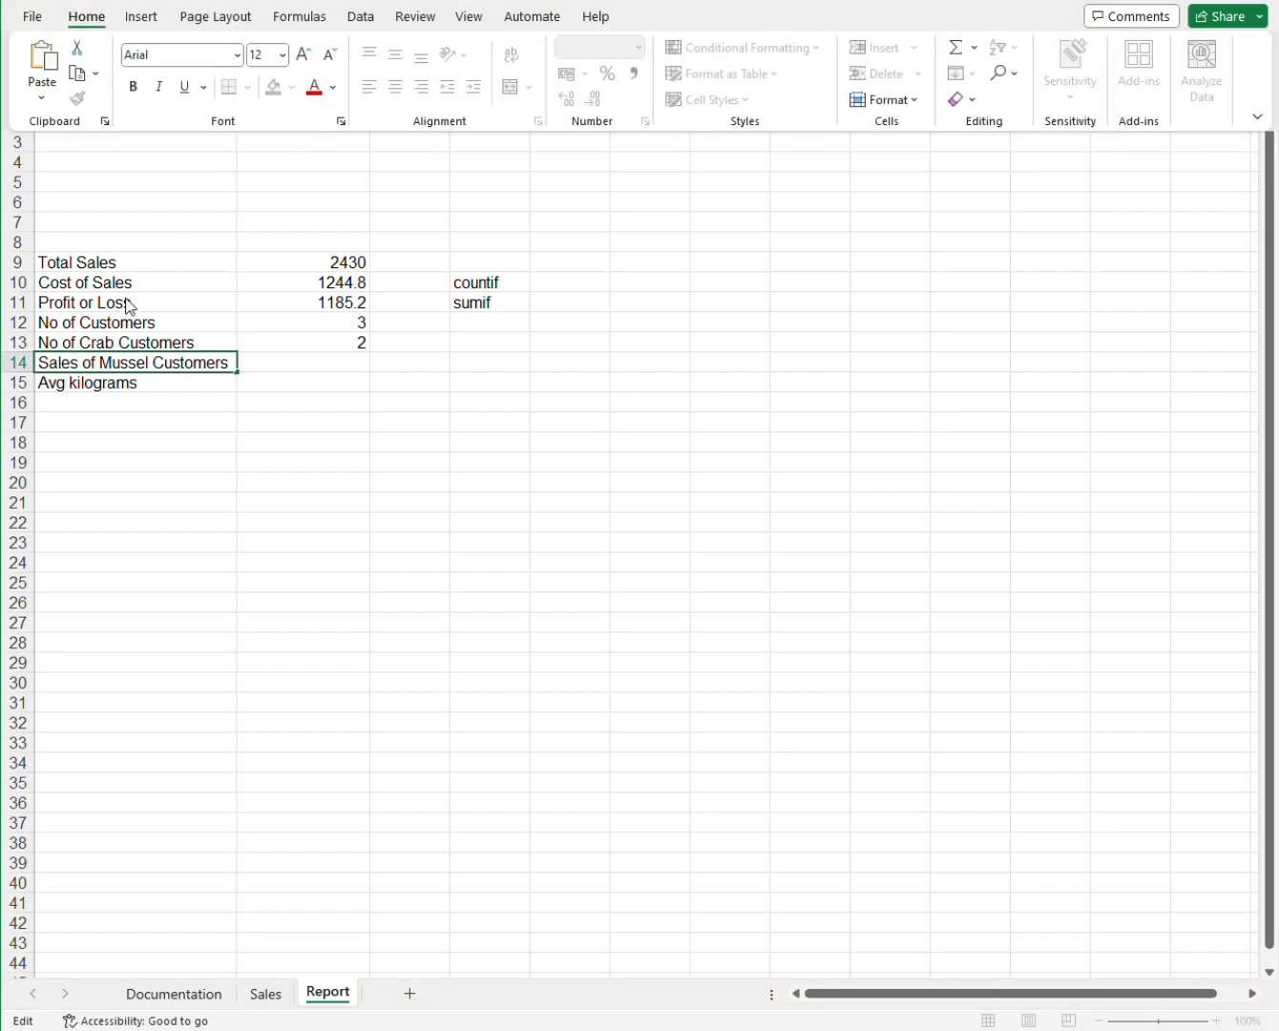
{"action": "left_click", "coordinate": [157, 339]}
Begin a SUMIF formula in B14 for Sales of Mussel Customers, using the Qty Mussels range Sales!D9:D11.
{"action": "left_click", "coordinate": [324, 361]}
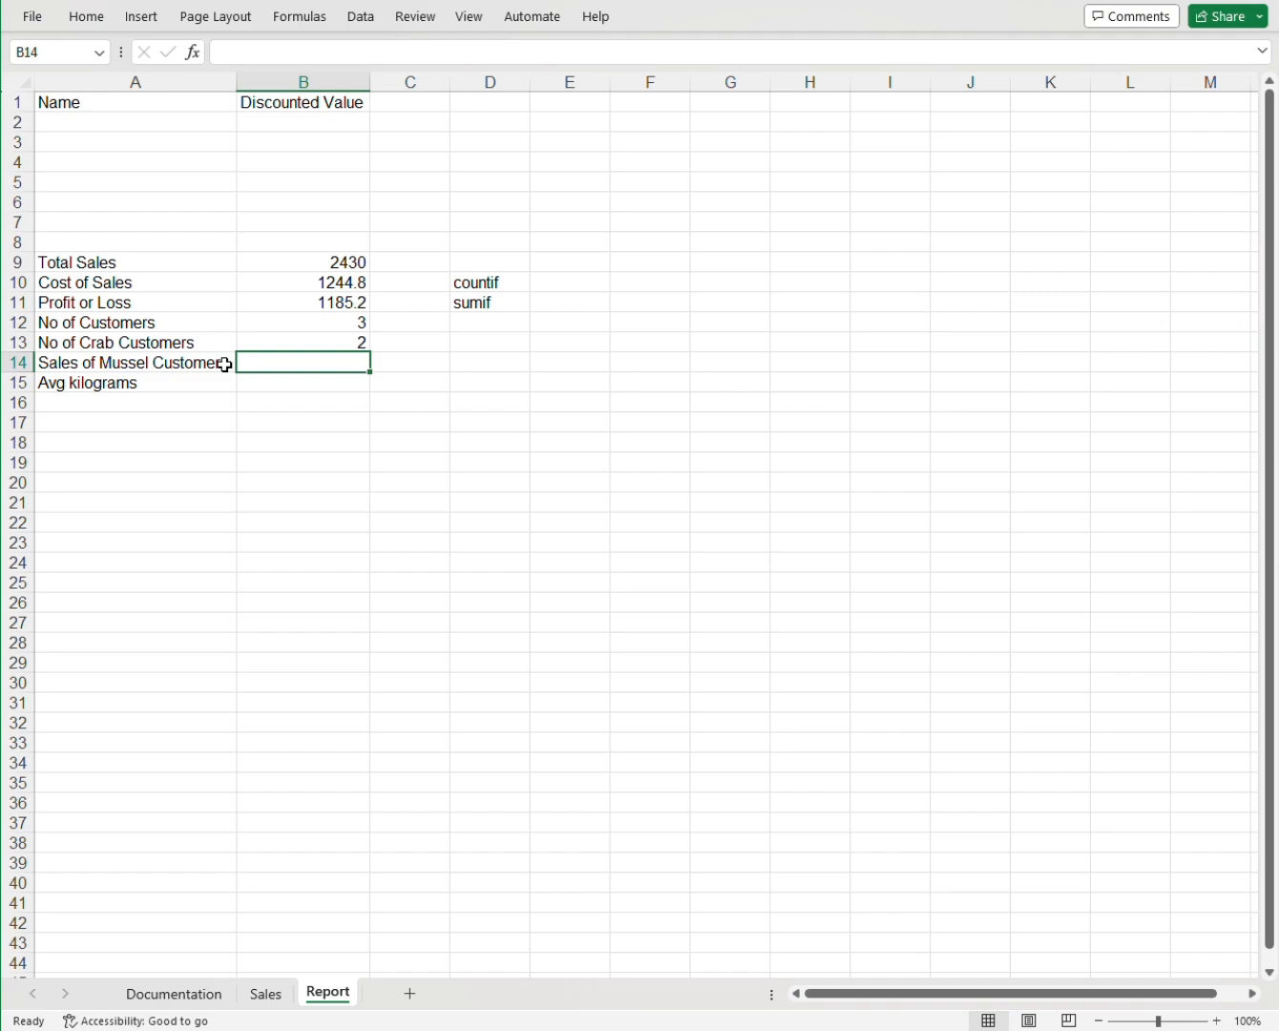
{"action": "type", "text": "=su"}
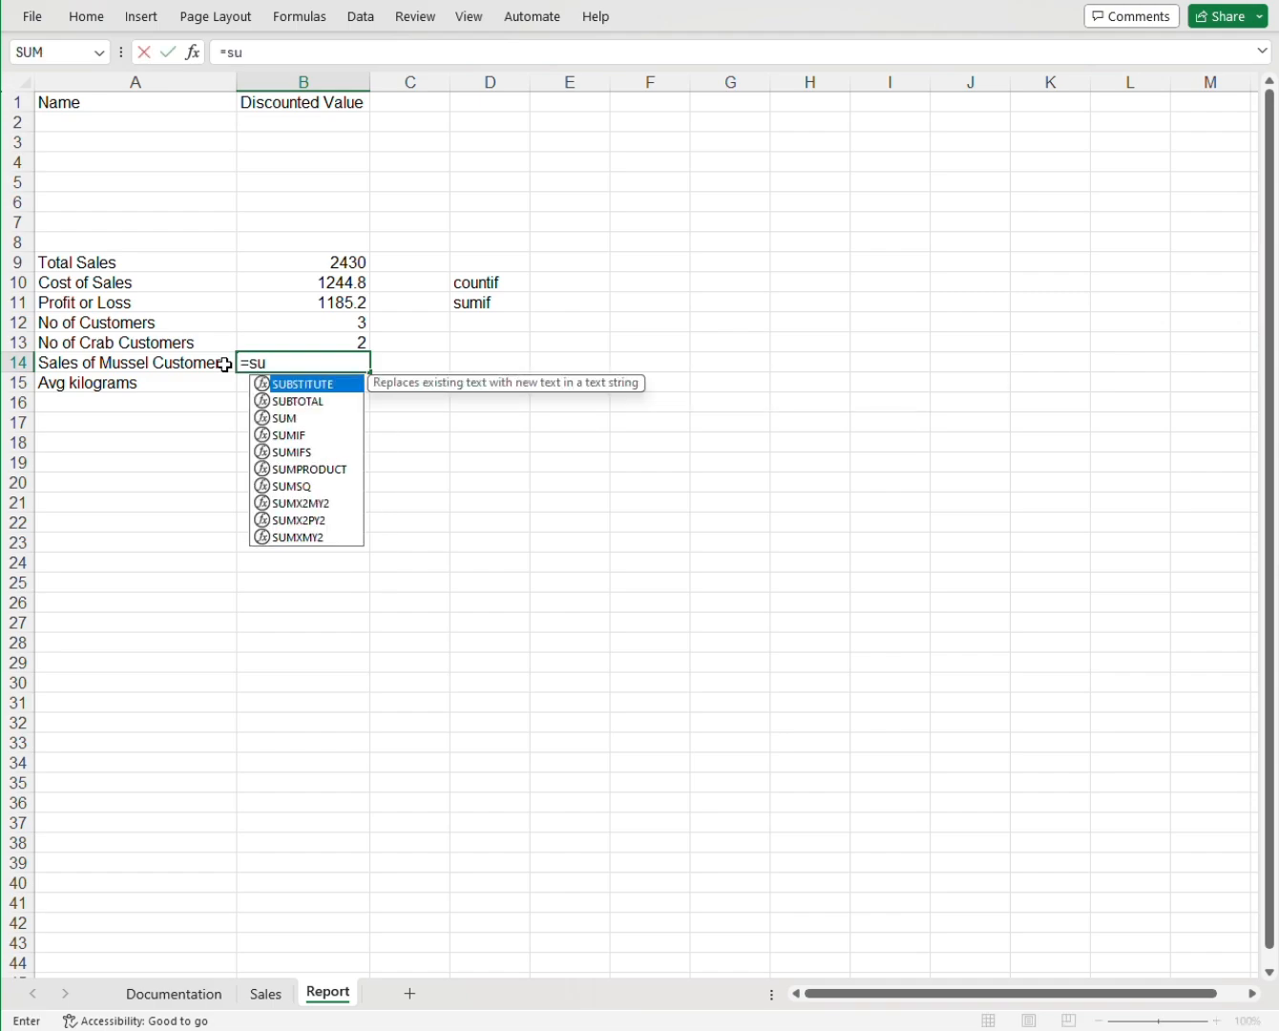
{"action": "type", "text": "mif"}
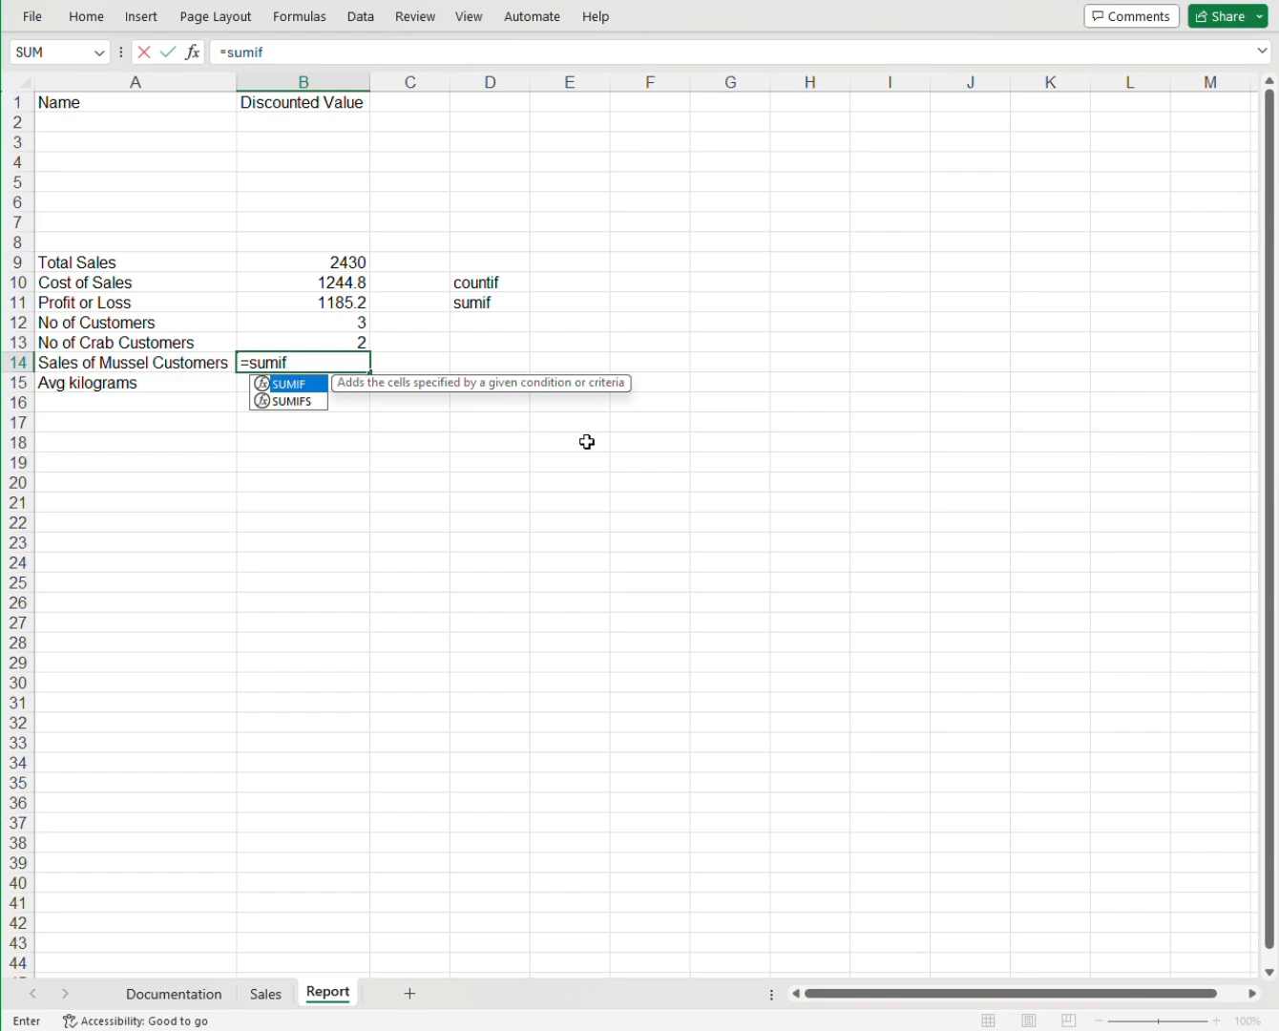
{"action": "double_click", "coordinate": [293, 382]}
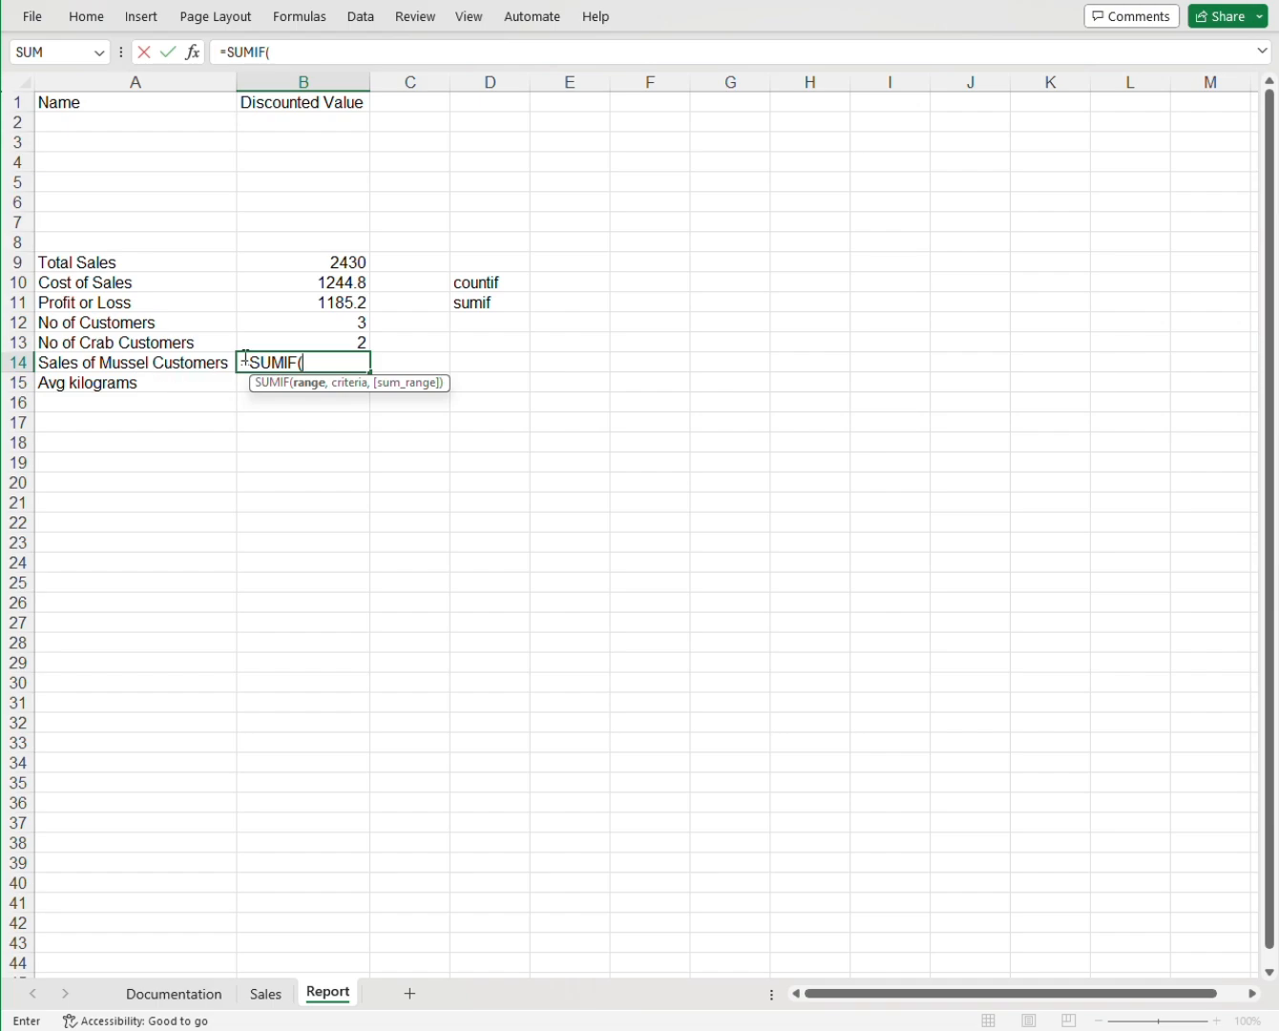
{"action": "left_click", "coordinate": [266, 992]}
{"action": "left_click", "coordinate": [420, 271]}
{"action": "mouse_move", "coordinate": [418, 284]}
{"action": "left_mouse_down"}
{"action": "mouse_move", "coordinate": [403, 371]}
{"action": "mouse_move", "coordinate": [411, 314]}
{"action": "left_mouse_up"}
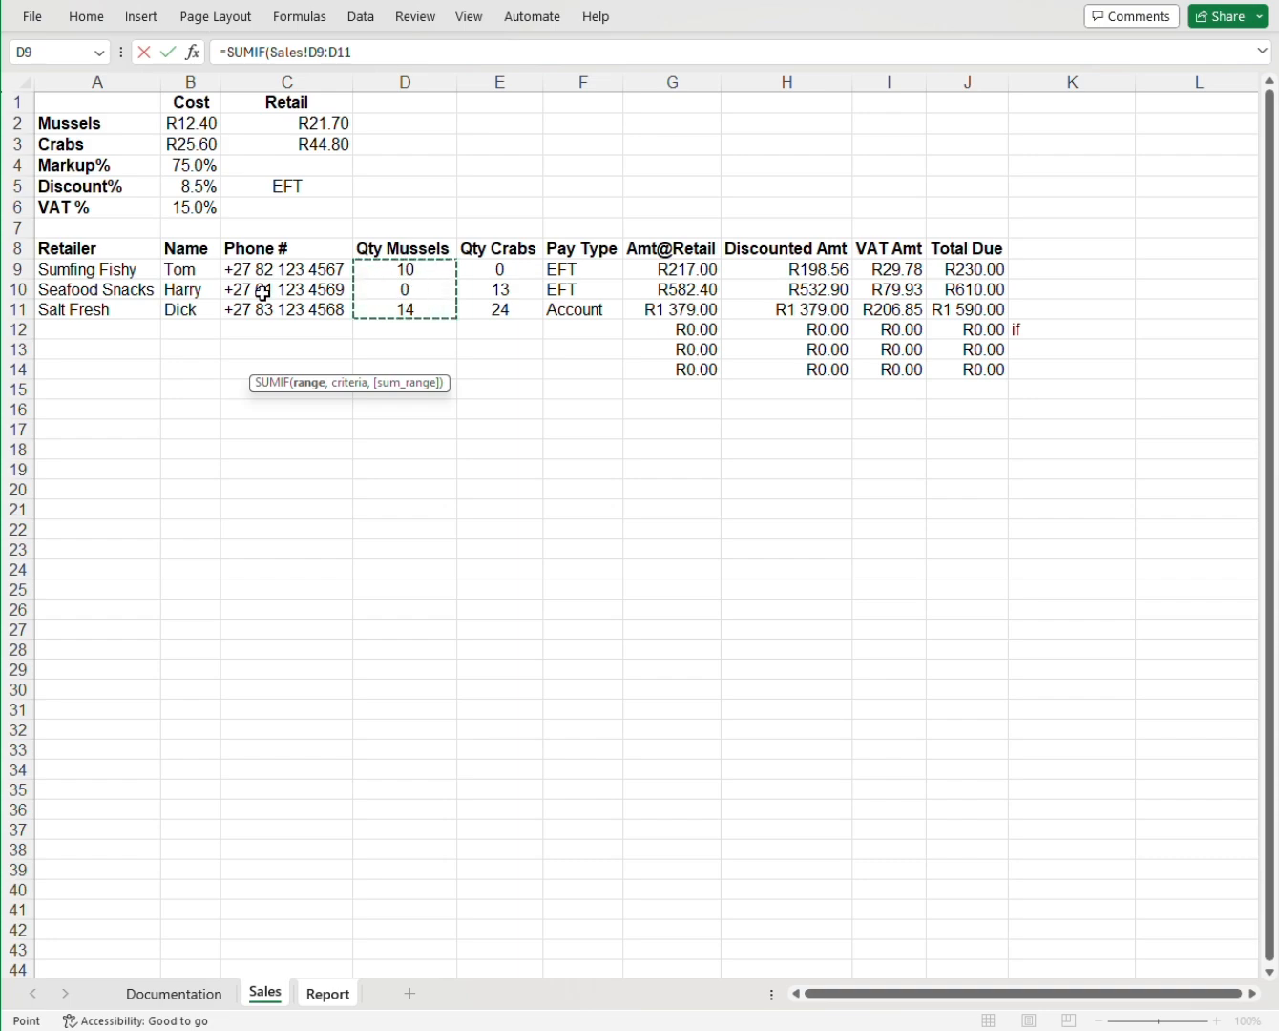
Complete the mussel sales SUMIF formula with the criterion ">0" and the Total Due sum range Sales!J9:J14.
{"action": "left_click", "coordinate": [380, 52]}
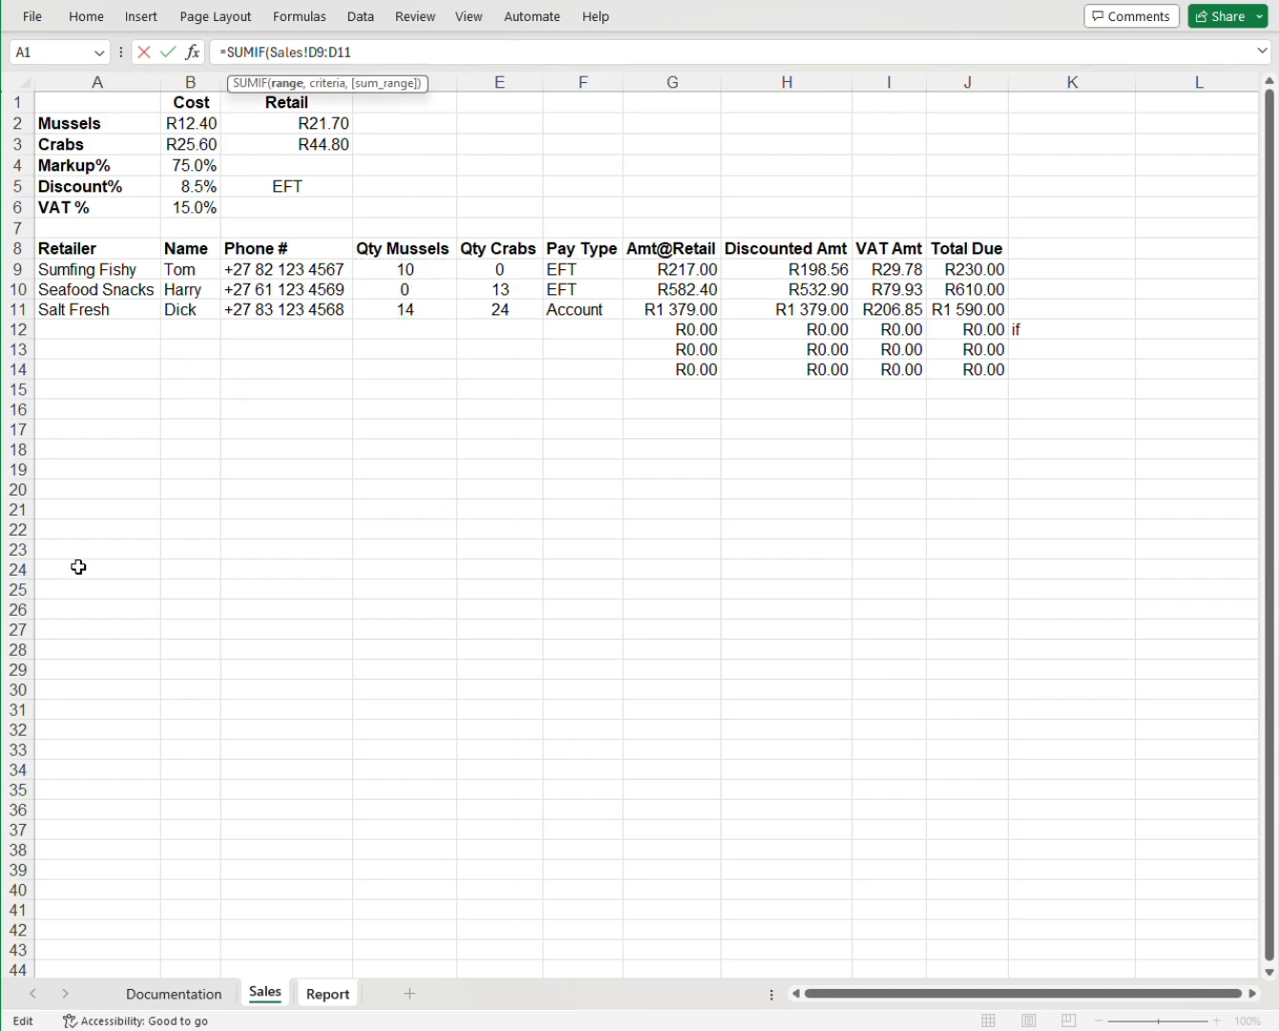
{"action": "type", "text": ","}
{"action": "key", "text": "BackSpace"}
{"action": "type", "text": ",\">0"}
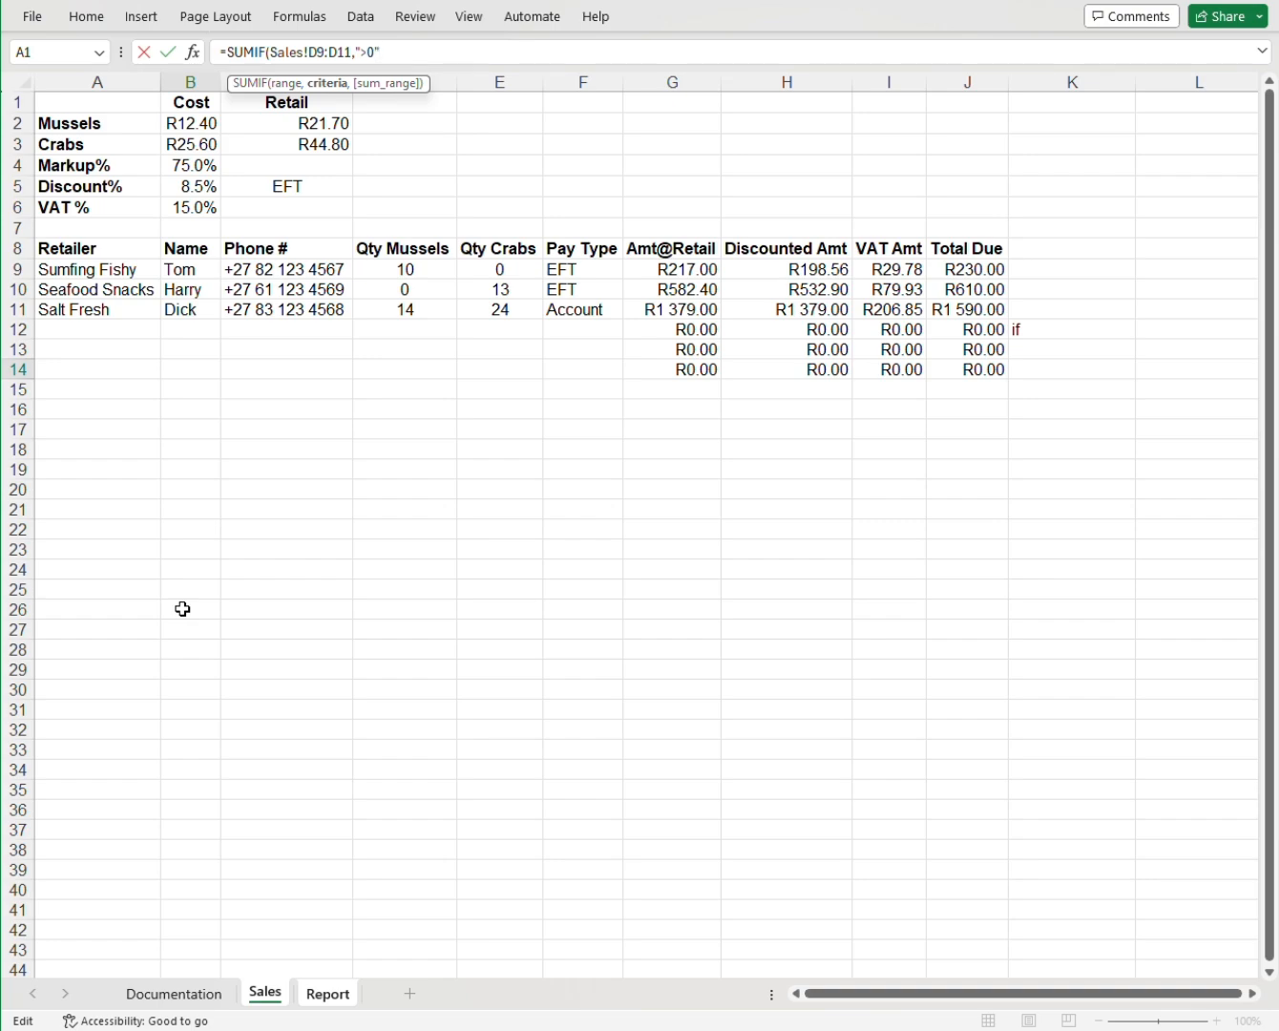
{"action": "type", "text": ",\">0"}
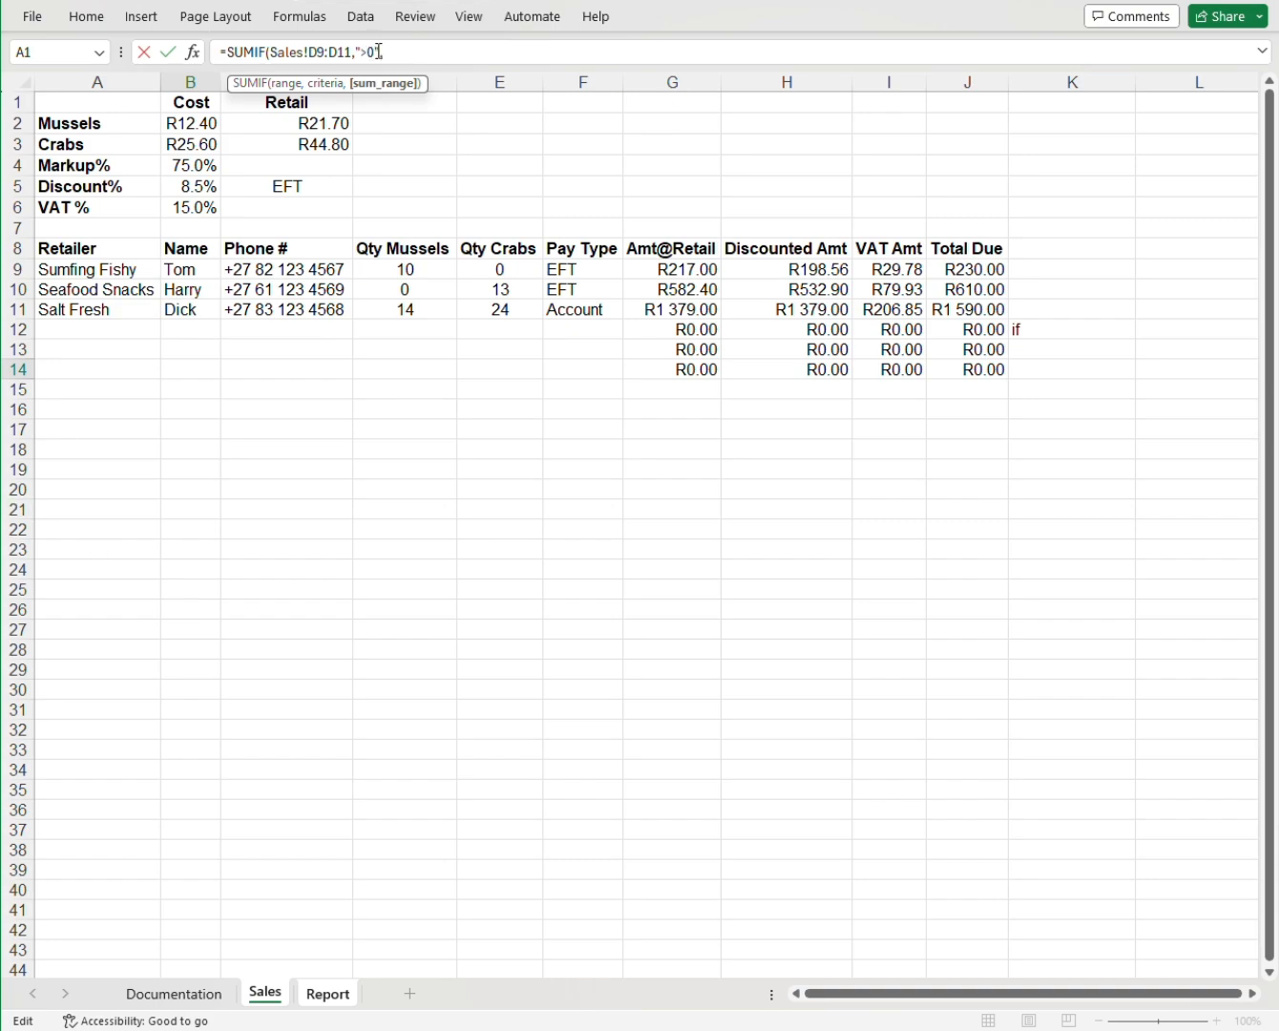
{"action": "type", "text": "\","}
{"action": "left_click_drag", "start_coordinate": [954, 270], "coordinate": [967, 372]}
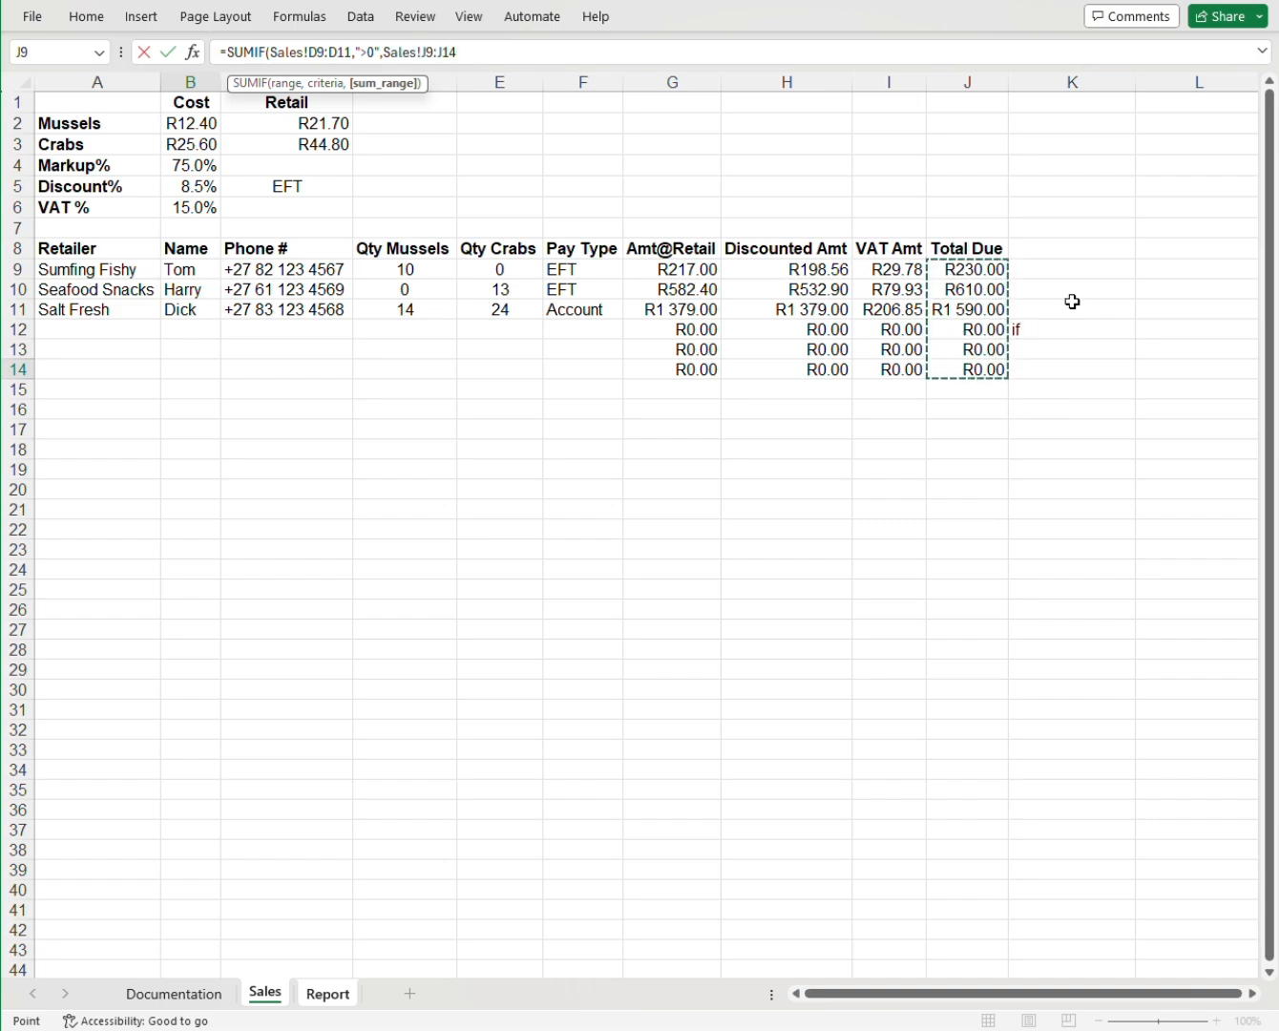
{"action": "key", "text": "Return"}
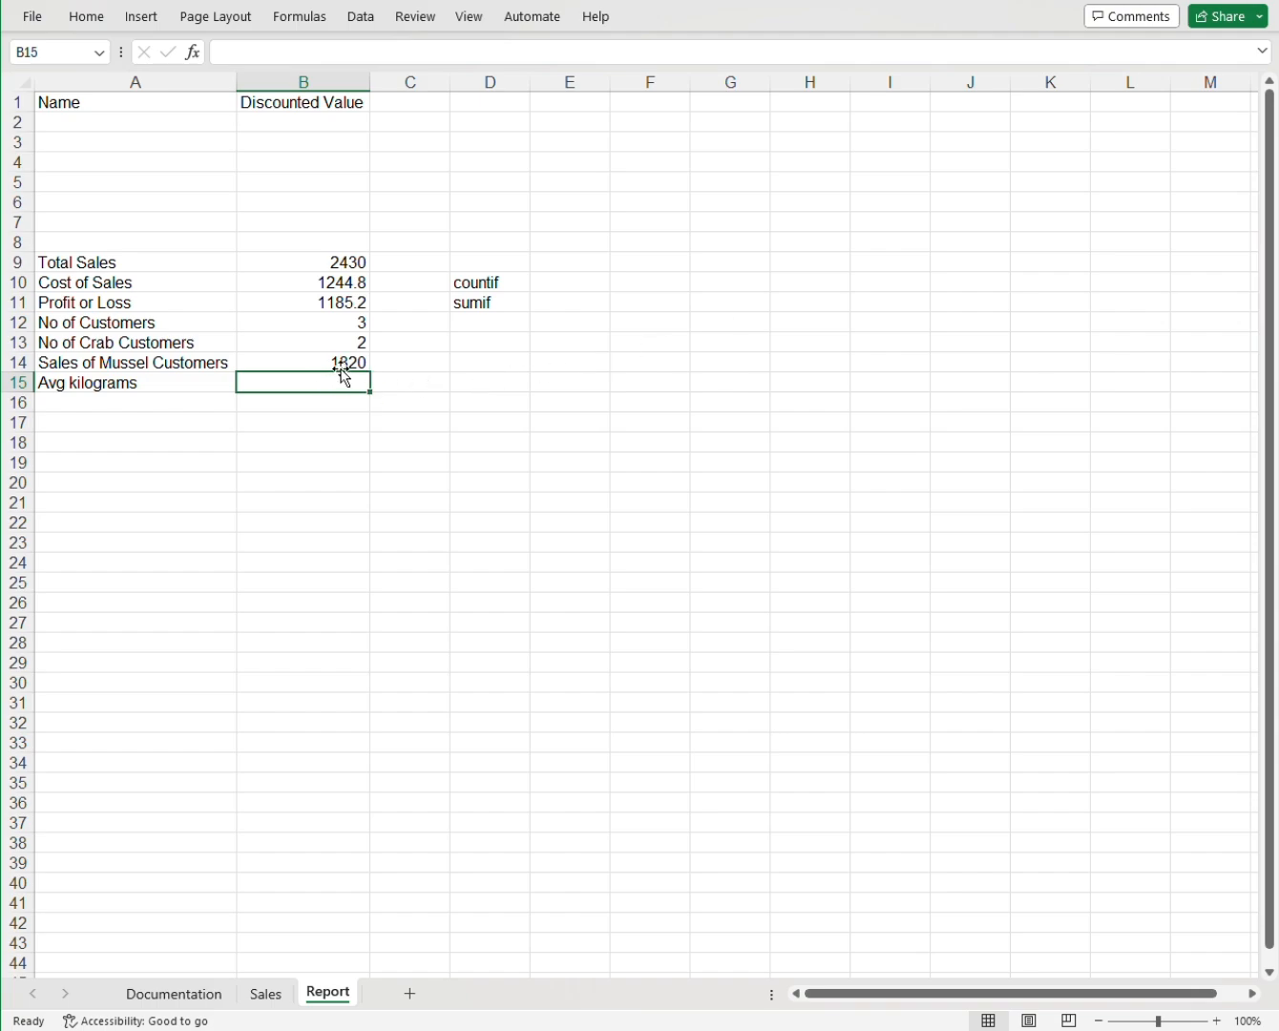
Calculate Avg kilograms in B15 as a whole number with =INT(AVERAGE(Sales!D9:E11)), covering both quantity columns.
{"action": "type", "text": "="}
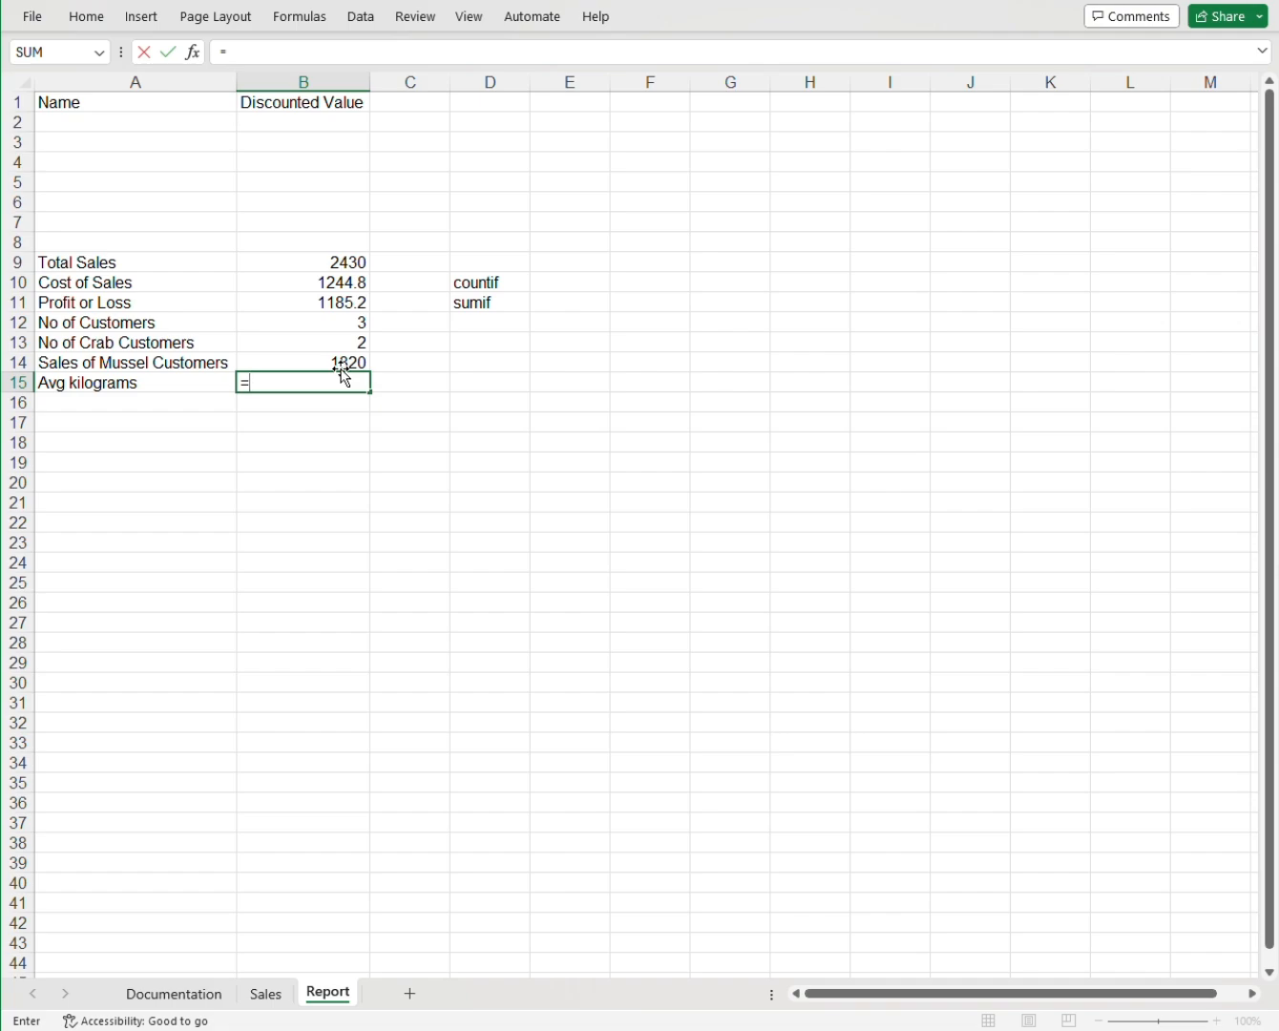
{"action": "type", "text": "in"}
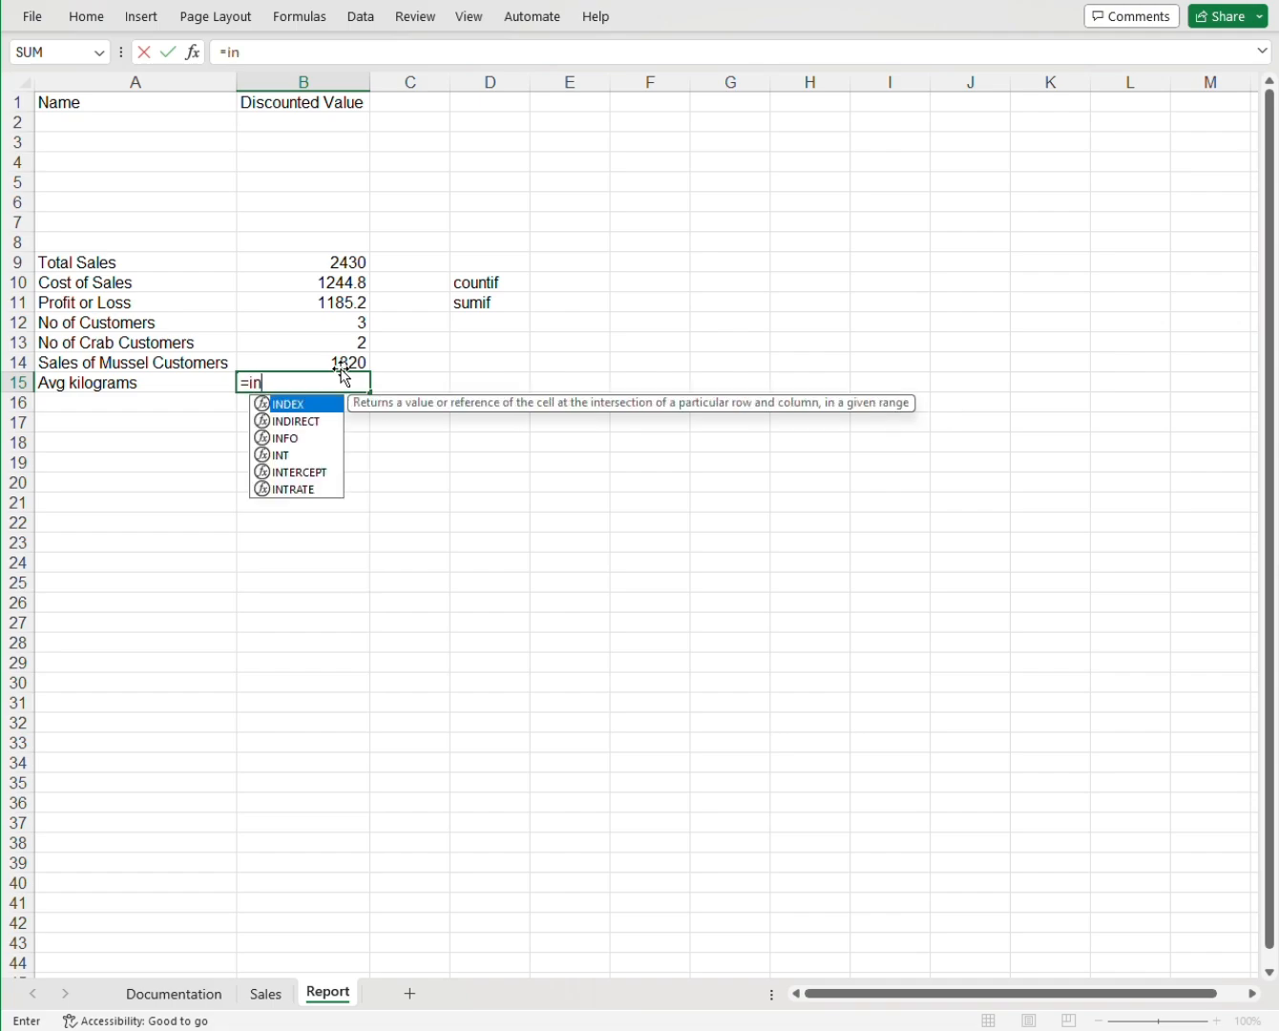
{"action": "type", "text": "t"}
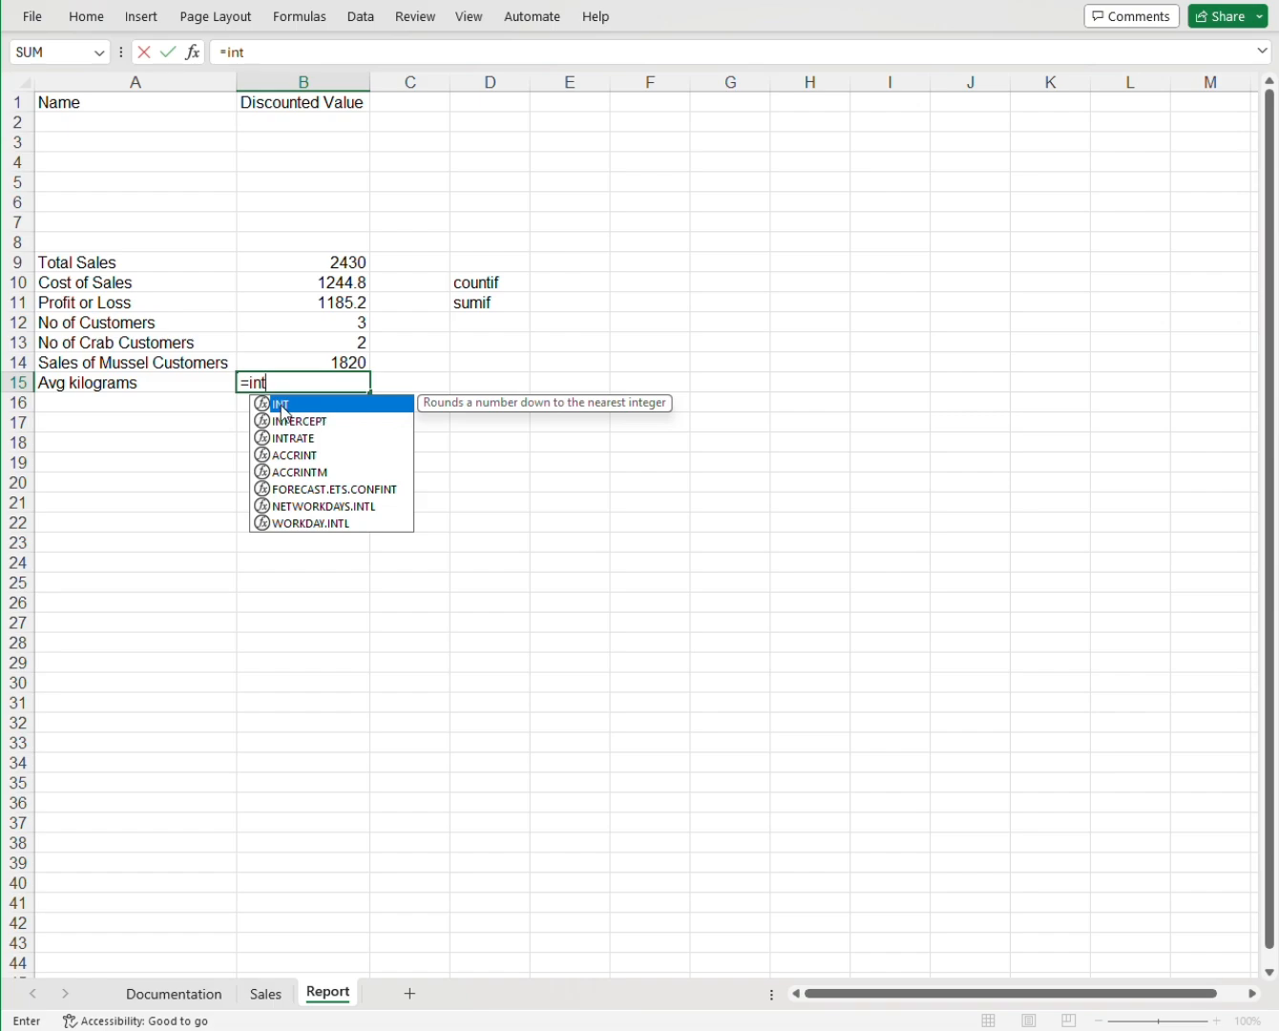
{"action": "double_click", "coordinate": [282, 405]}
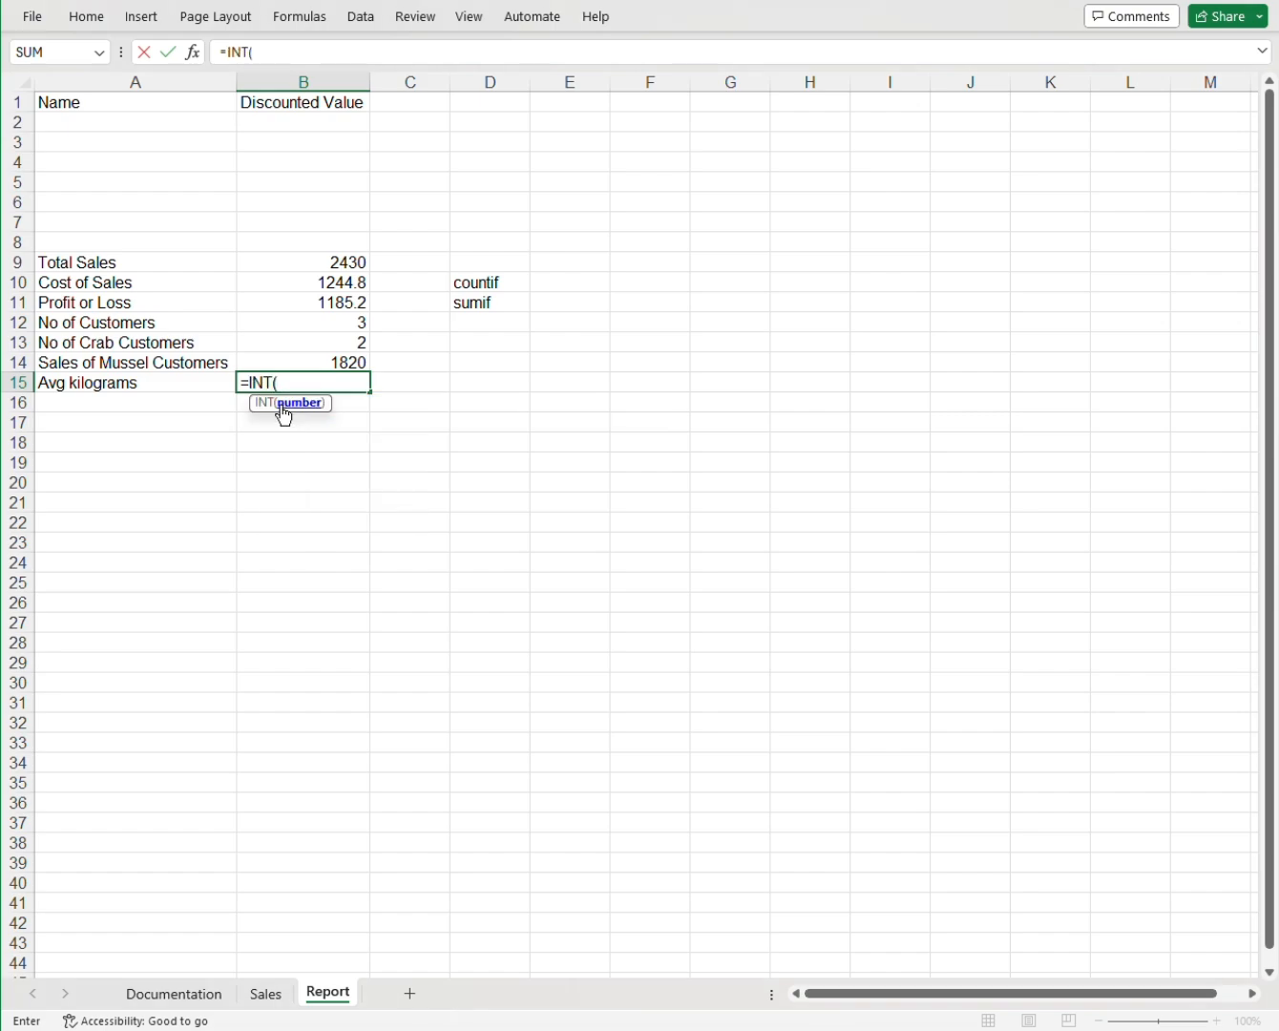
{"action": "type", "text": "avera"}
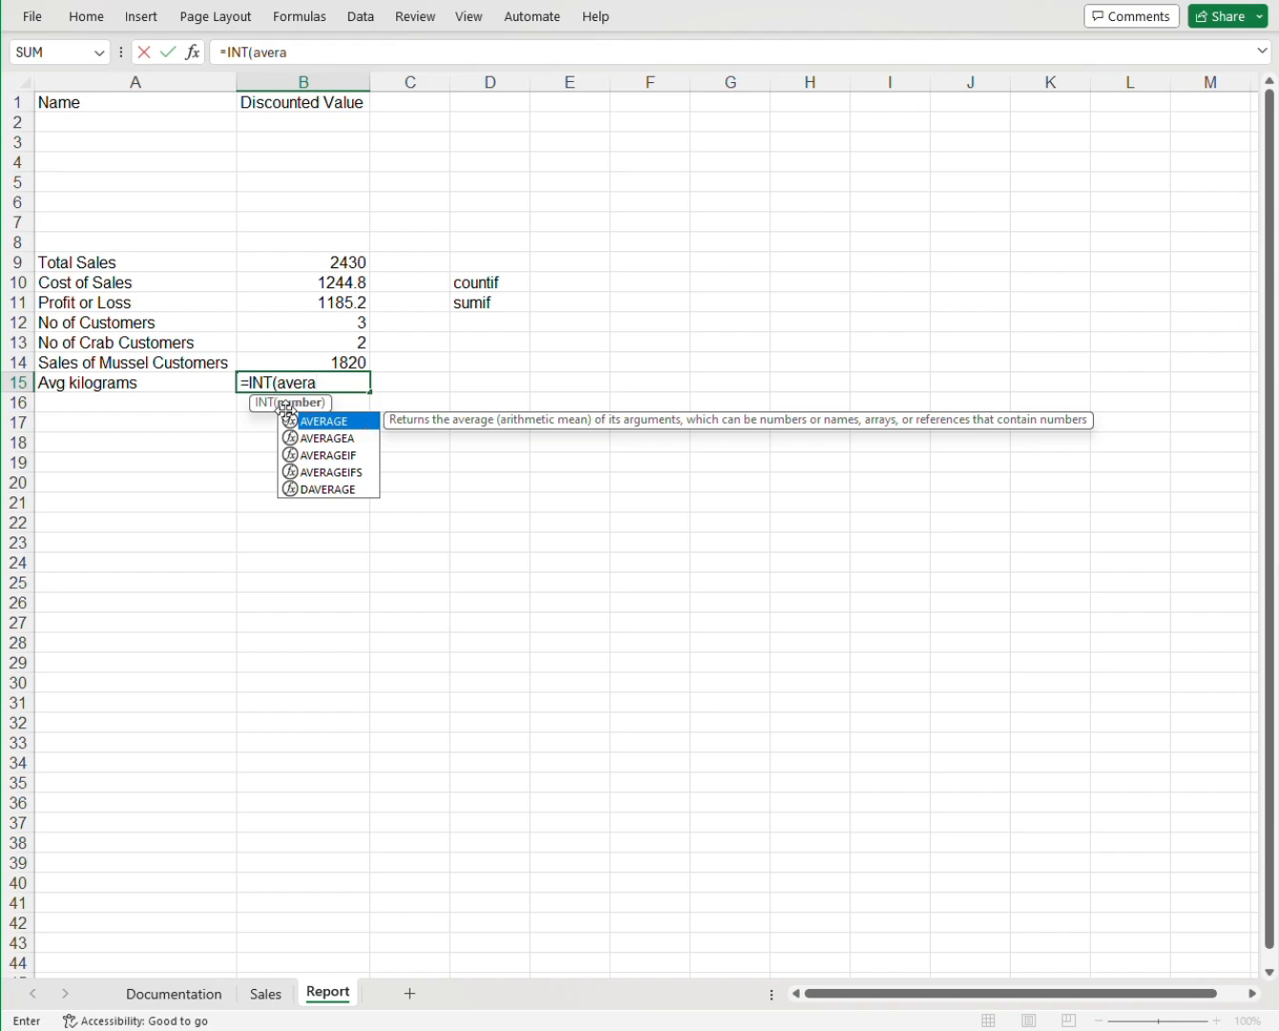
{"action": "double_click", "coordinate": [304, 421]}
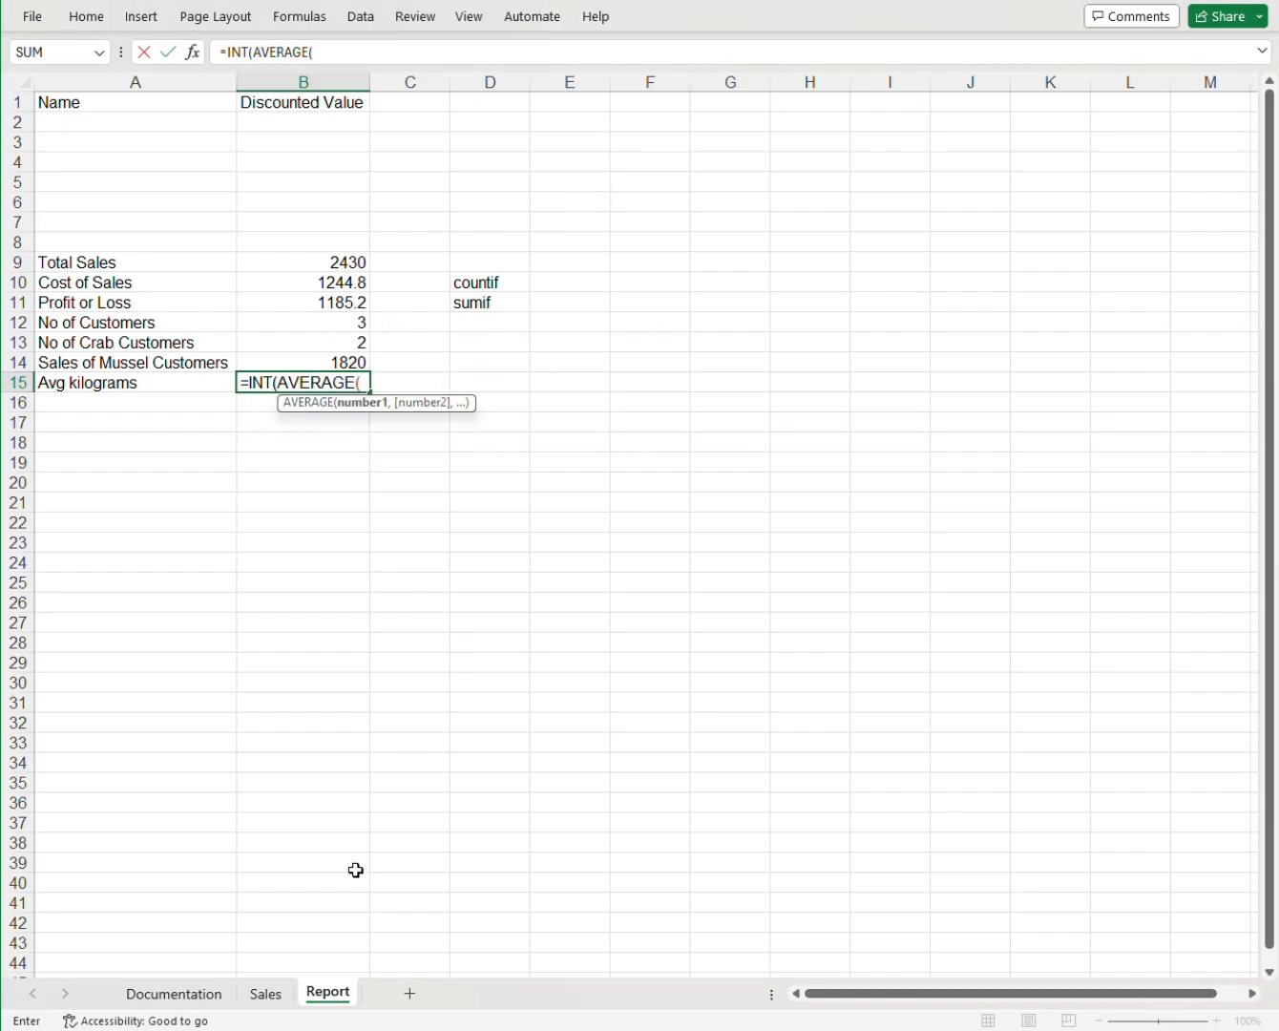
{"action": "left_click", "coordinate": [278, 997]}
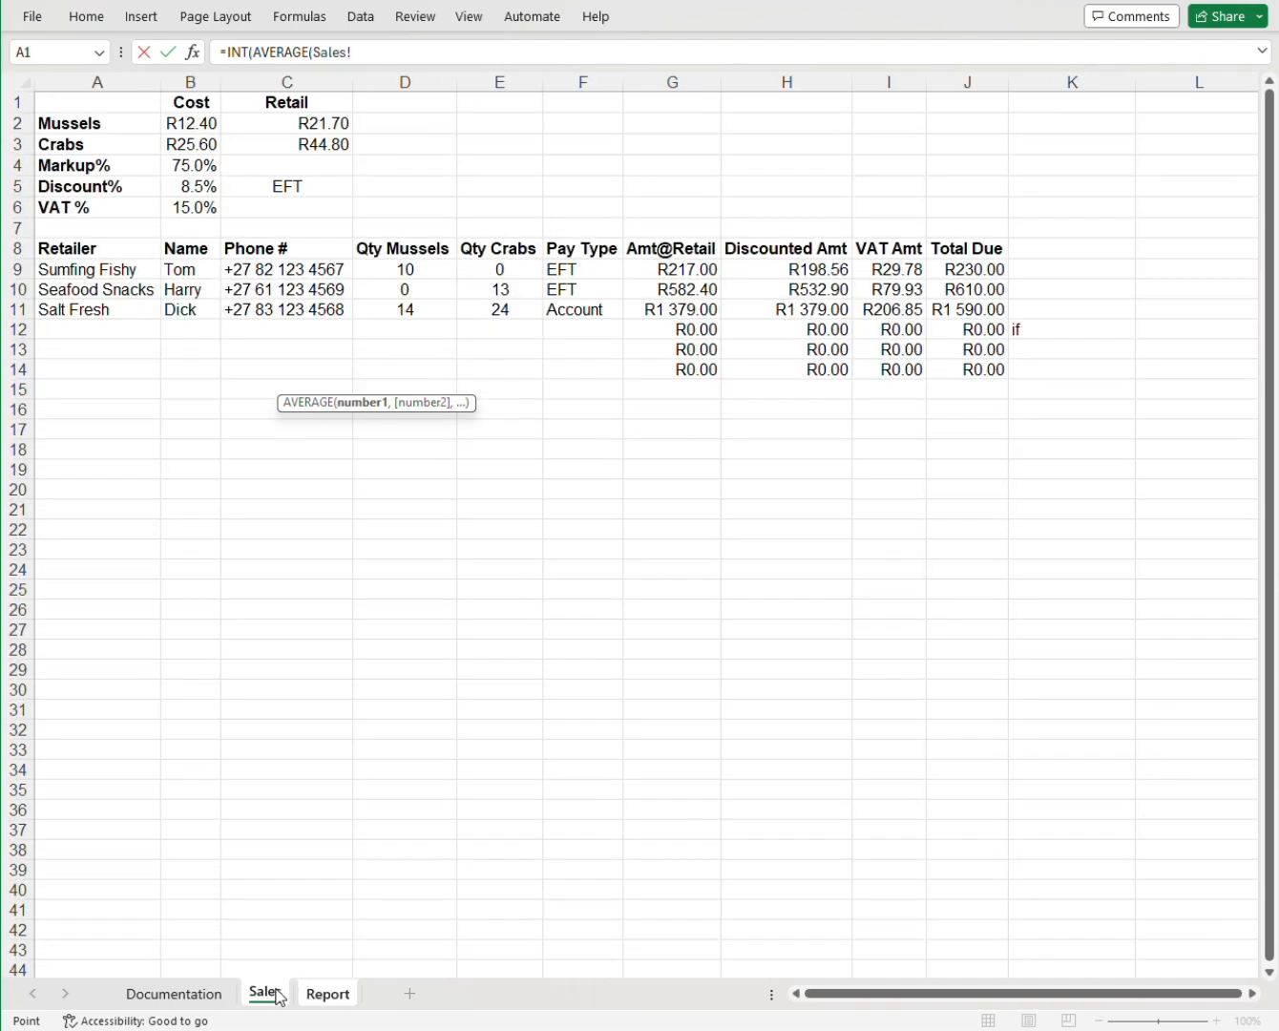
{"action": "left_click_drag", "start_coordinate": [402, 266], "coordinate": [474, 303]}
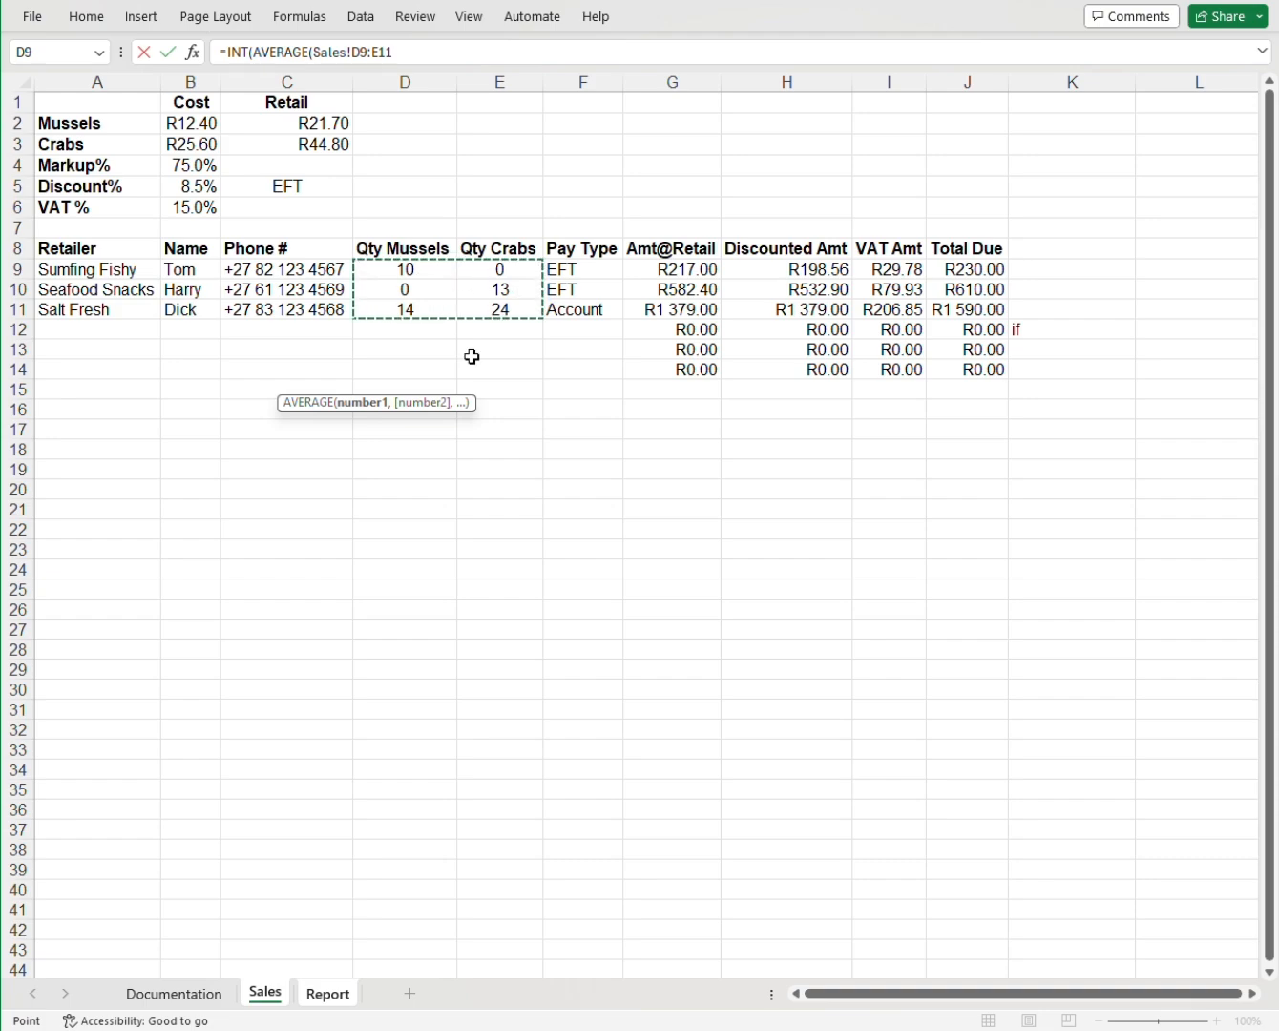
{"action": "key", "text": "Return"}
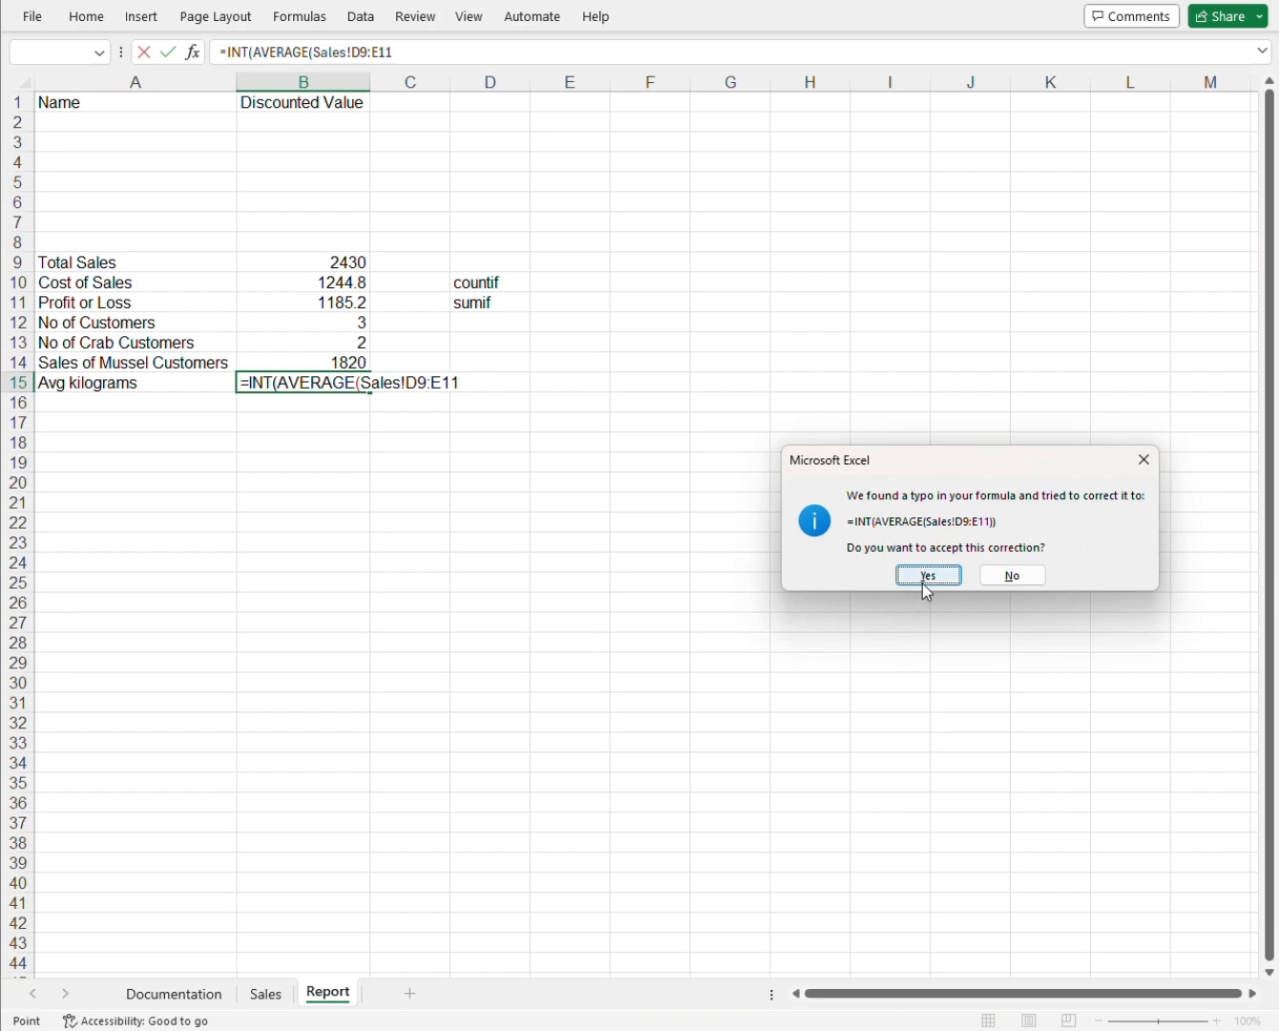
{"action": "left_click", "coordinate": [927, 577]}
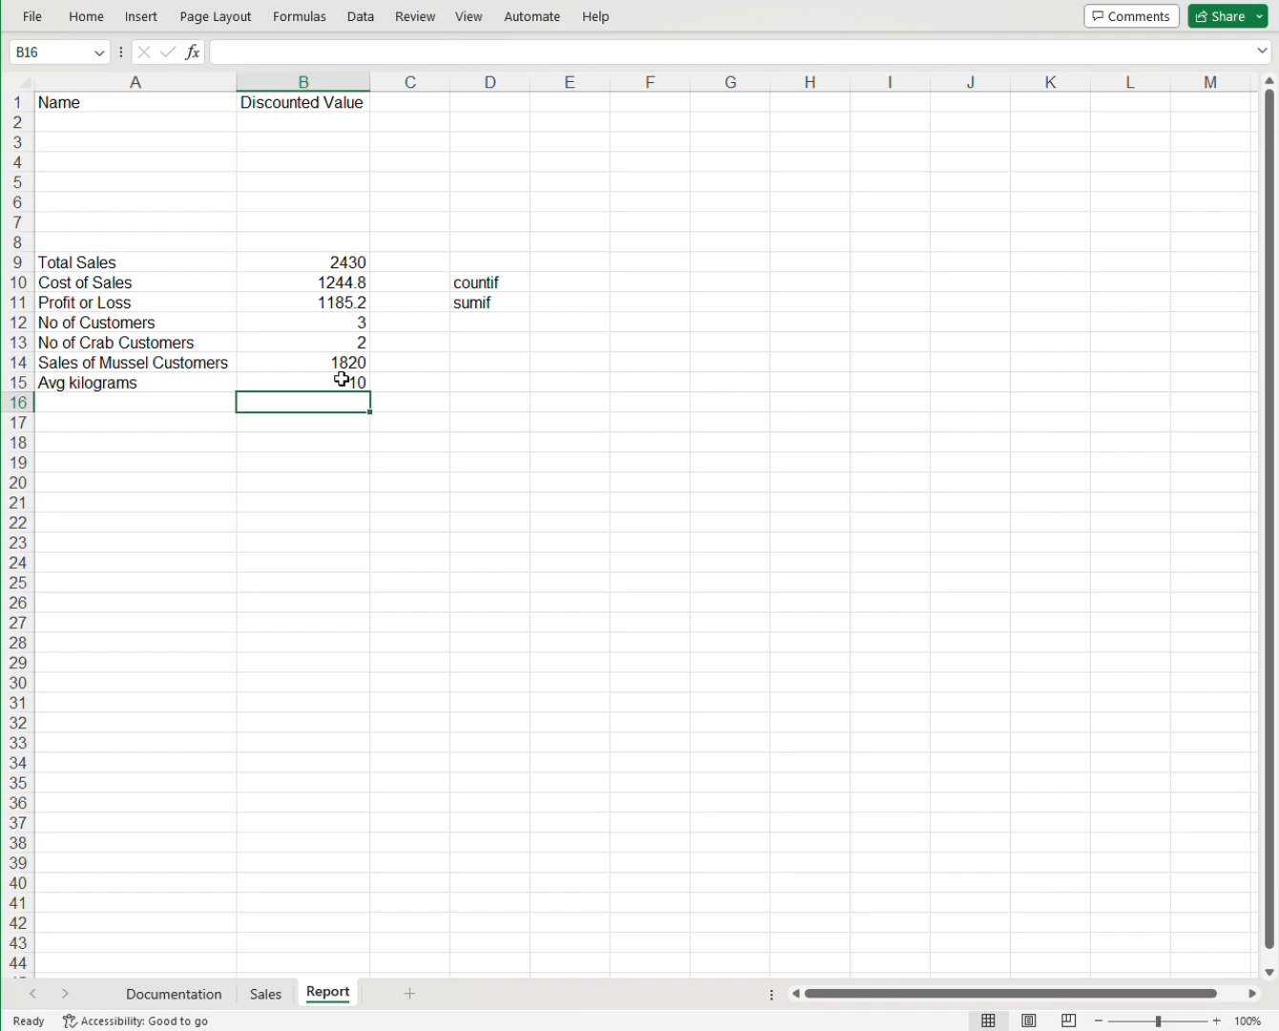
Link A2 under Name to the first customer name with =Sales!B9, and fill the formula down to A7.
{"action": "left_click", "coordinate": [71, 123]}
{"action": "type", "text": "="}
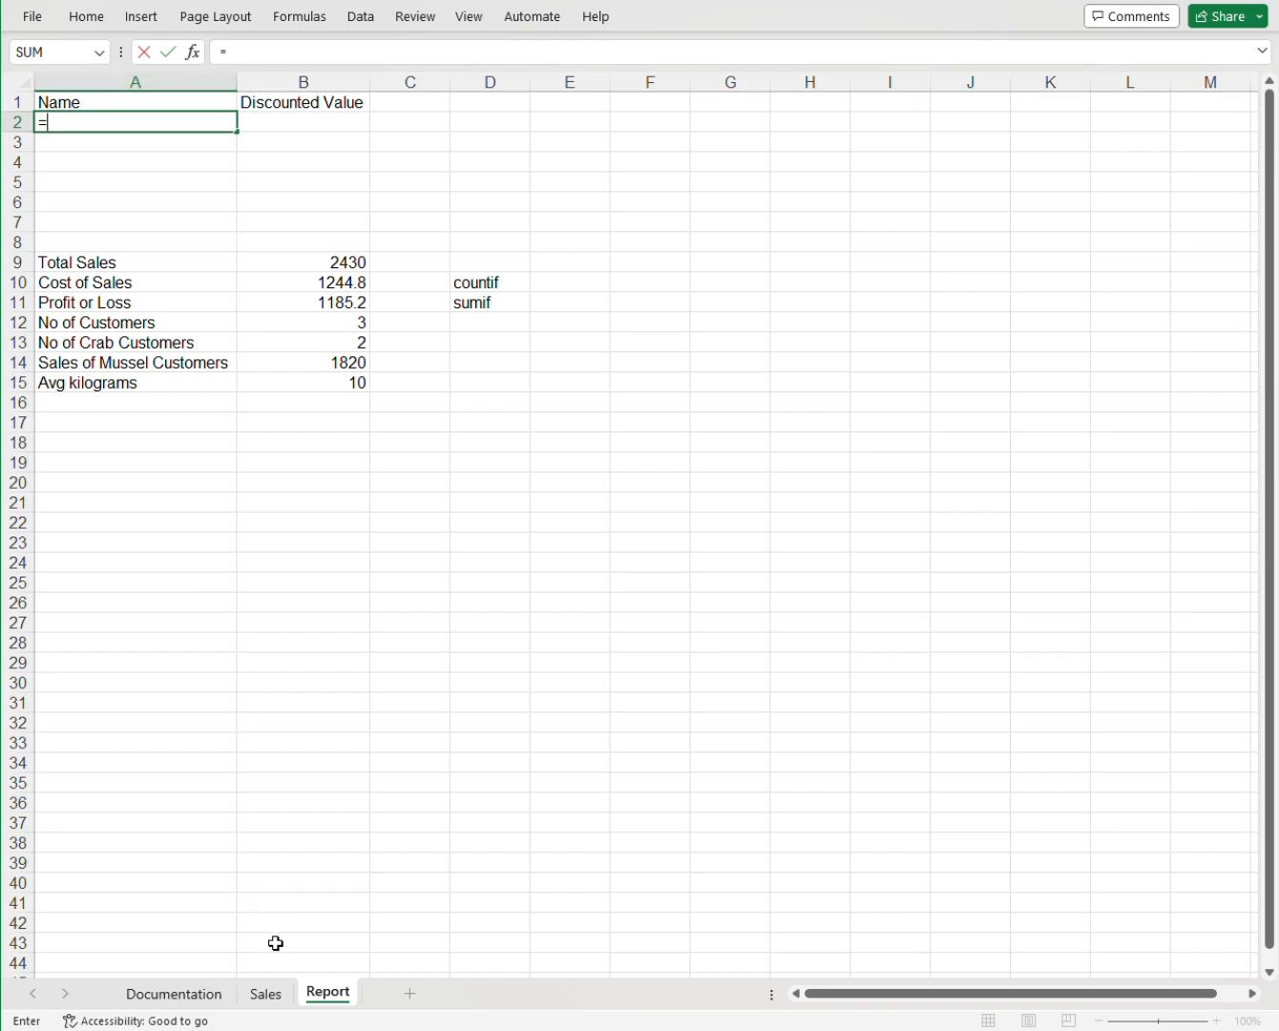
{"action": "left_click", "coordinate": [277, 999]}
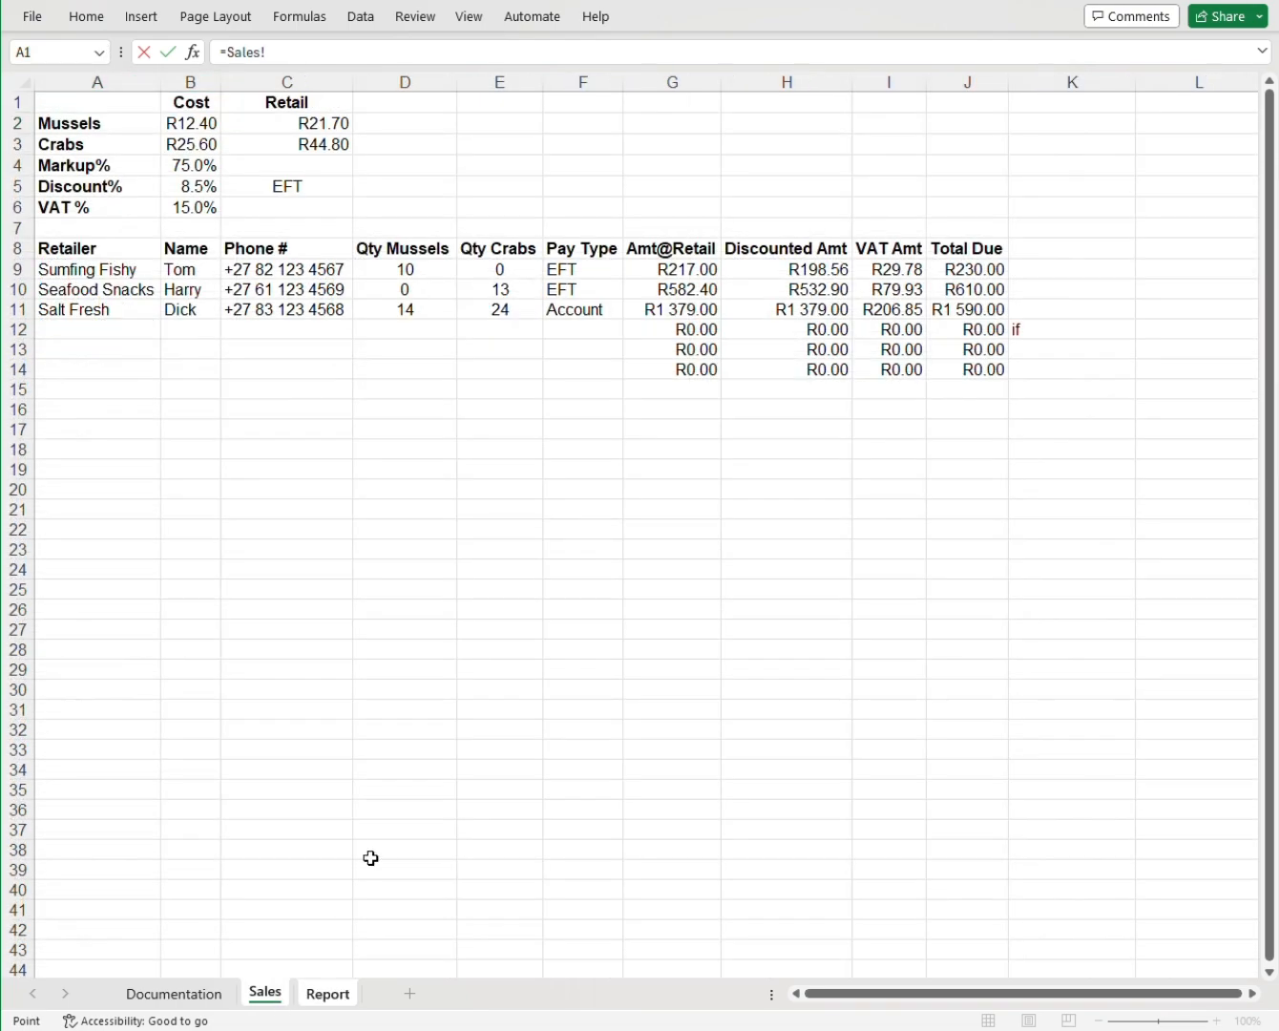
{"action": "left_click", "coordinate": [177, 268]}
{"action": "key", "text": "Return"}
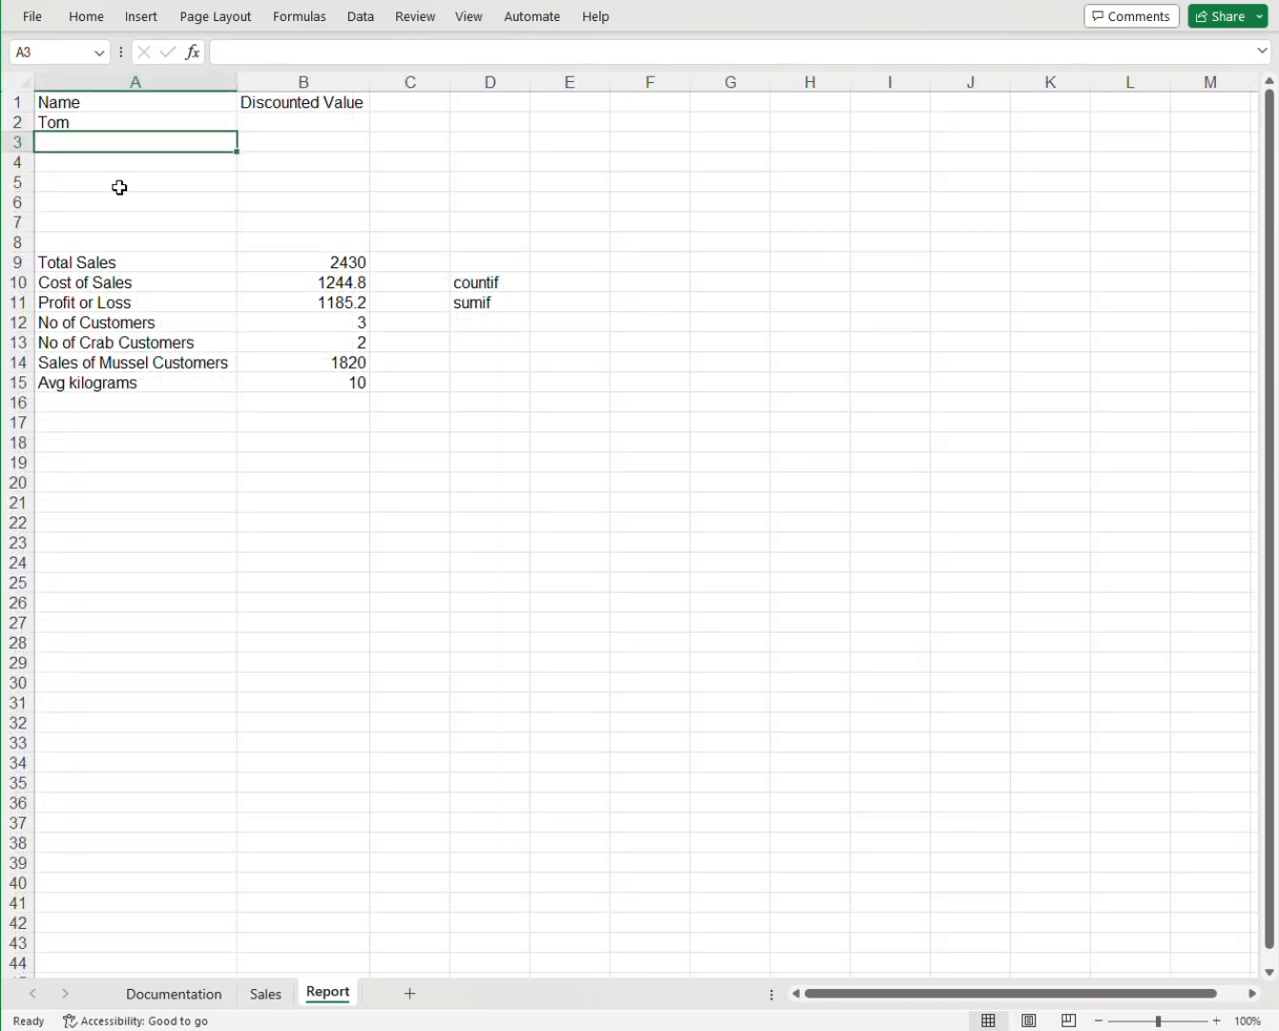
{"action": "left_click", "coordinate": [116, 124]}
{"action": "left_click_drag", "start_coordinate": [237, 132], "coordinate": [229, 225]}
Link B2 under Discounted Value to the first discounted amount with =Sales!H9, and fill the formula down to B7.
{"action": "left_click", "coordinate": [292, 116]}
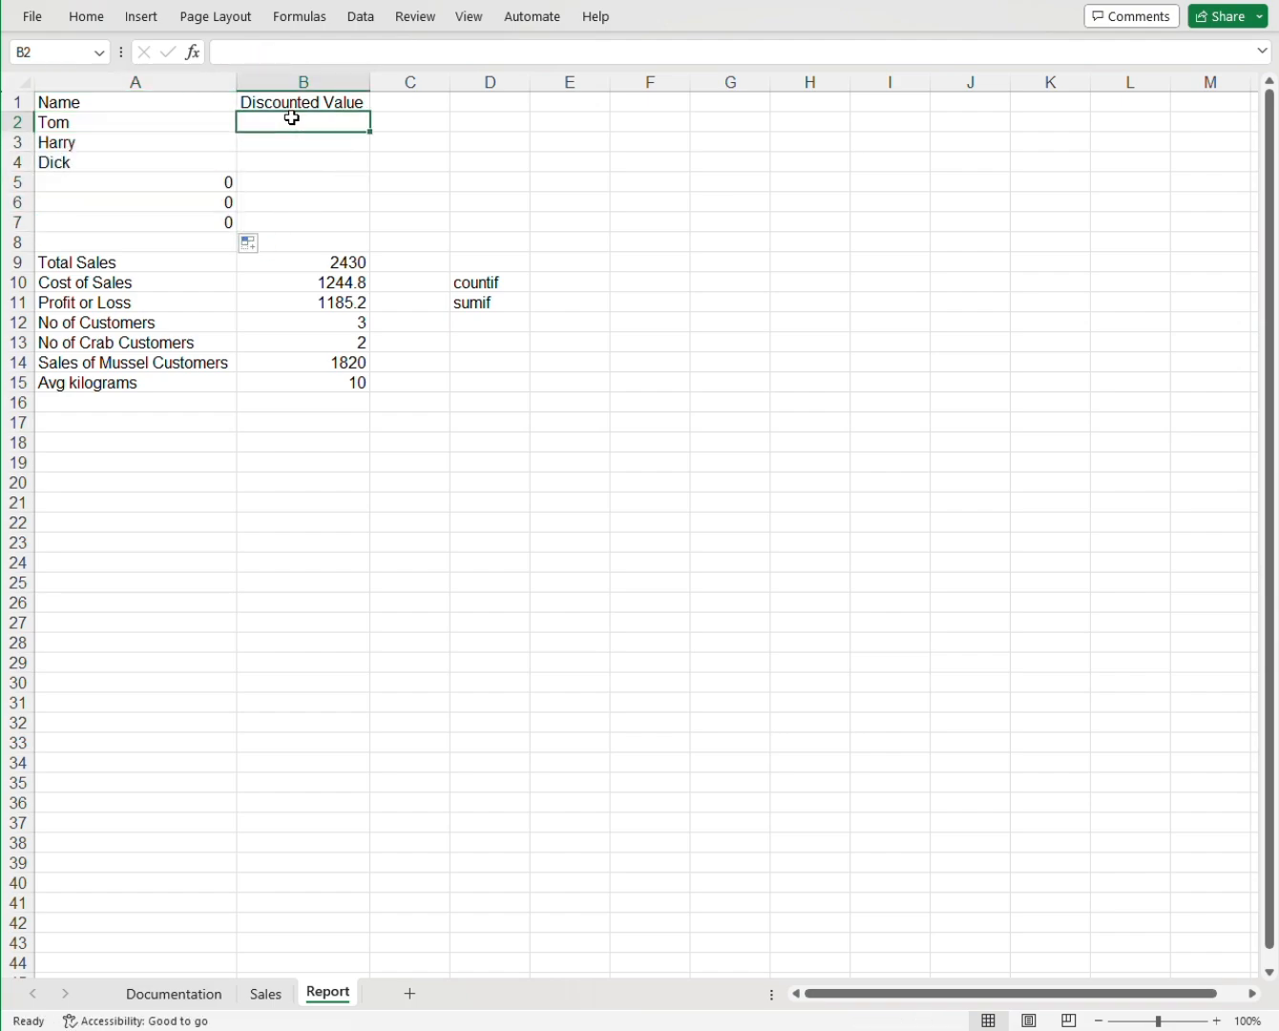
{"action": "type", "text": "="}
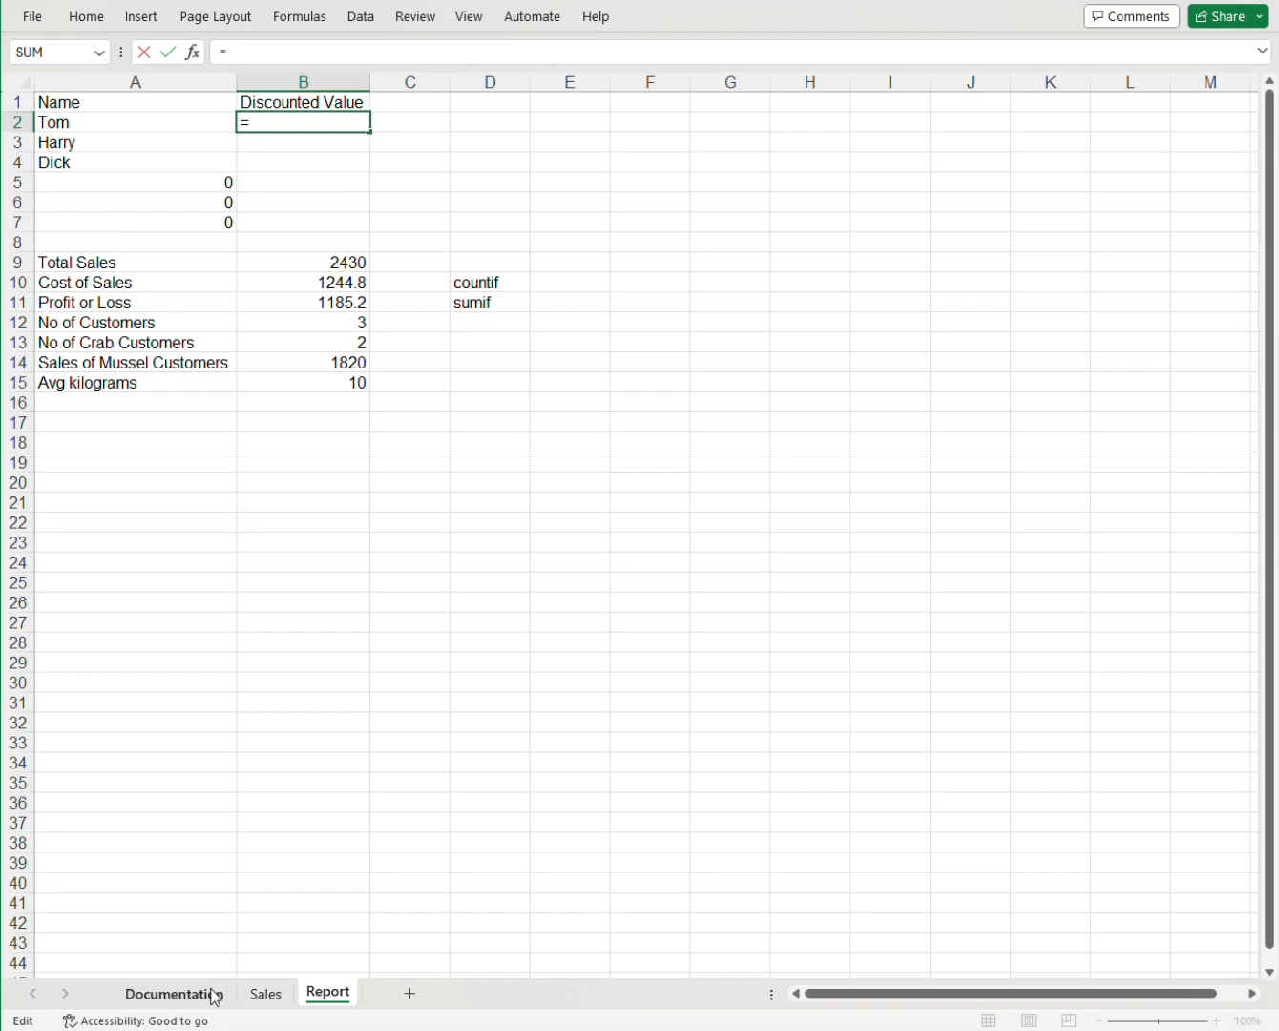
{"action": "left_click", "coordinate": [256, 992]}
{"action": "left_click", "coordinate": [813, 271]}
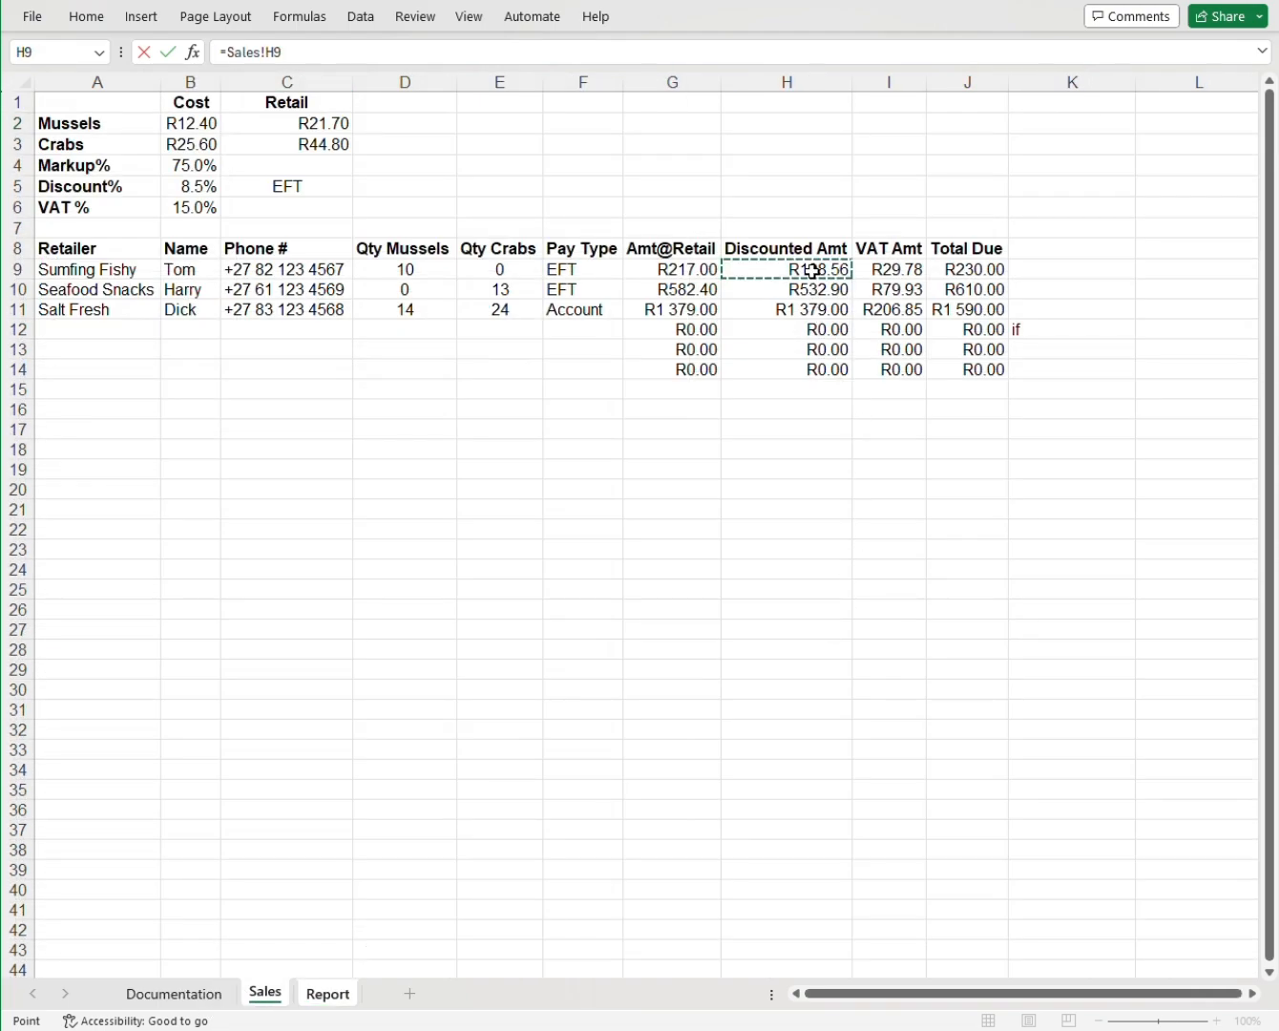
{"action": "key", "text": "Return"}
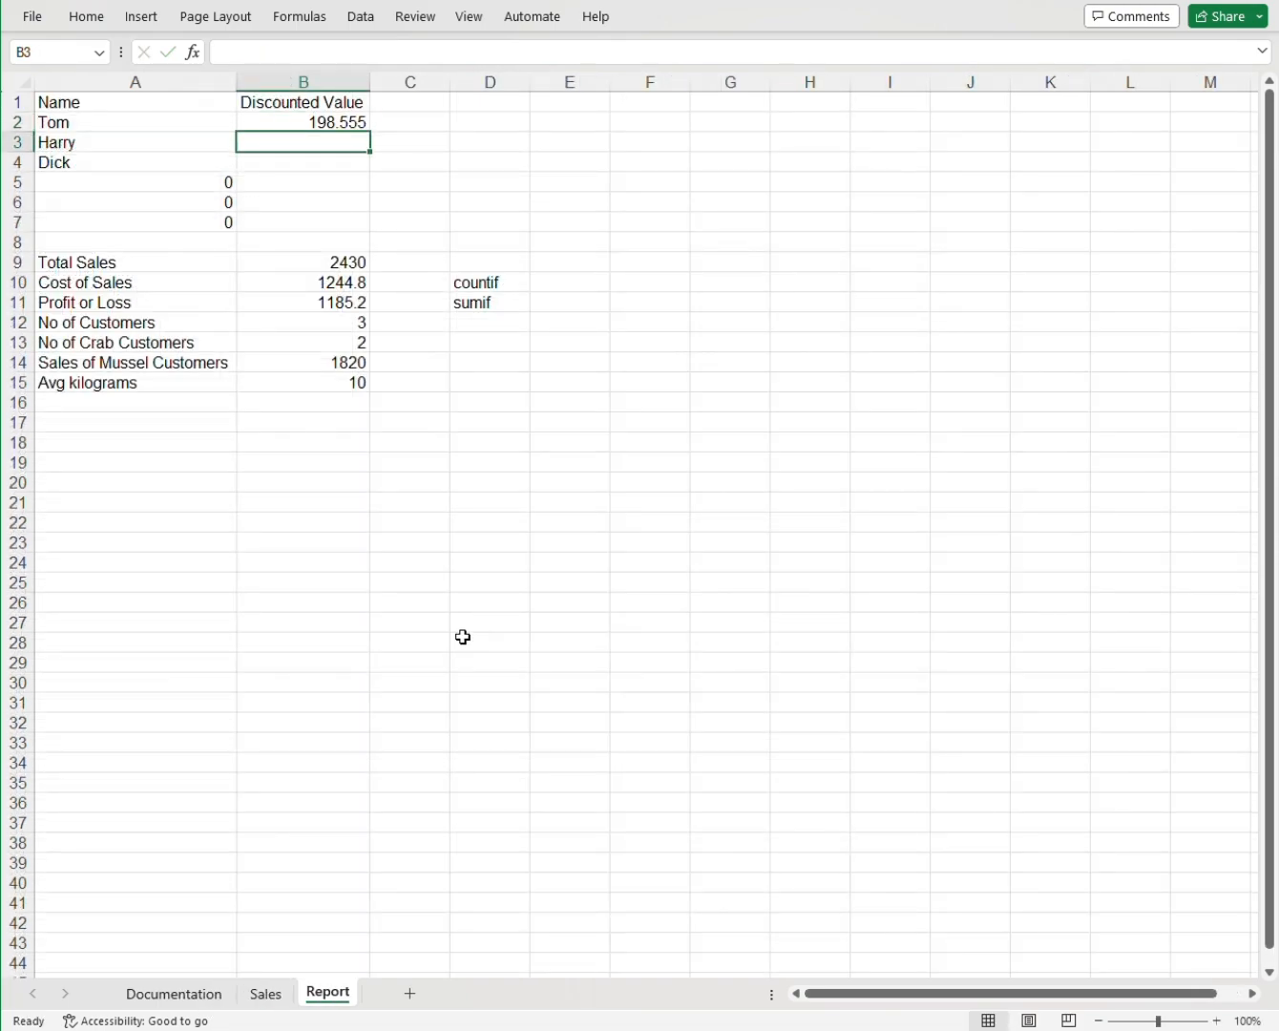
{"action": "left_click", "coordinate": [359, 126]}
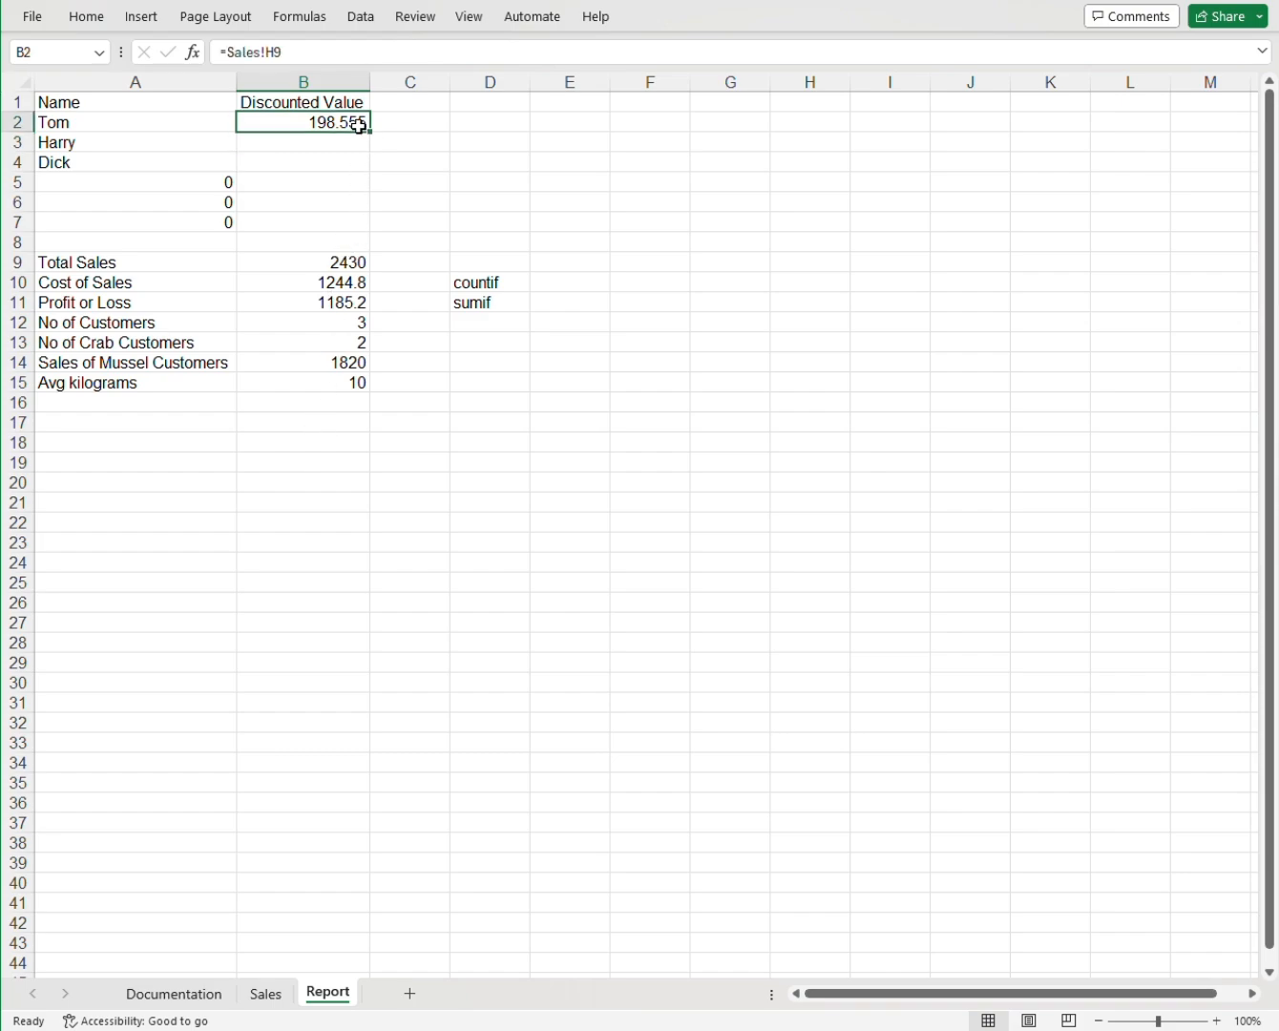
{"action": "double_click", "coordinate": [373, 134]}
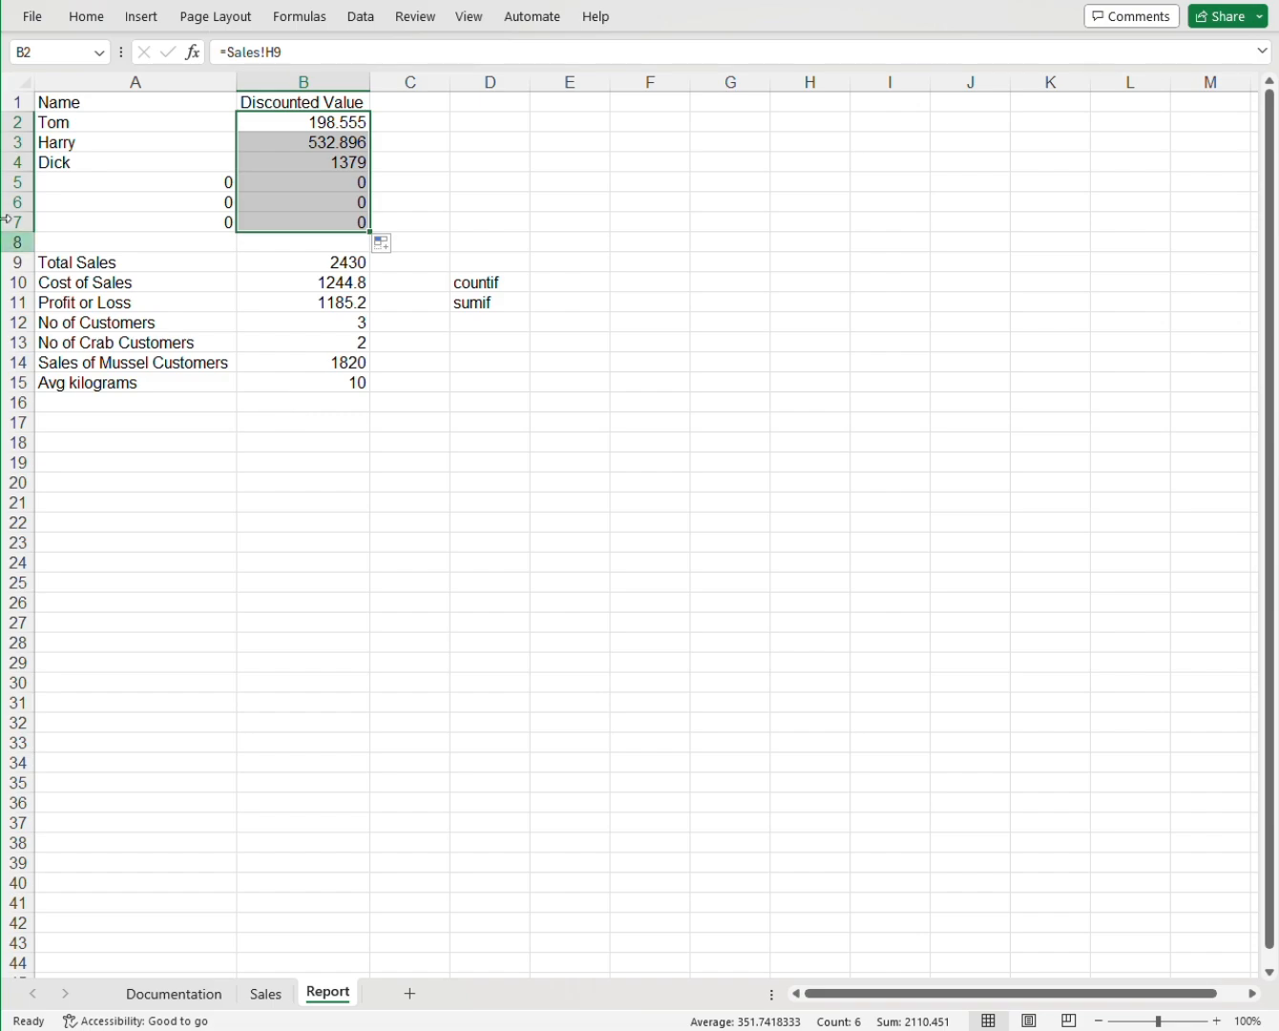
Highlight the summary figures in B9:B15 with a yellow fill.
{"action": "left_click_drag", "start_coordinate": [328, 263], "coordinate": [330, 379]}
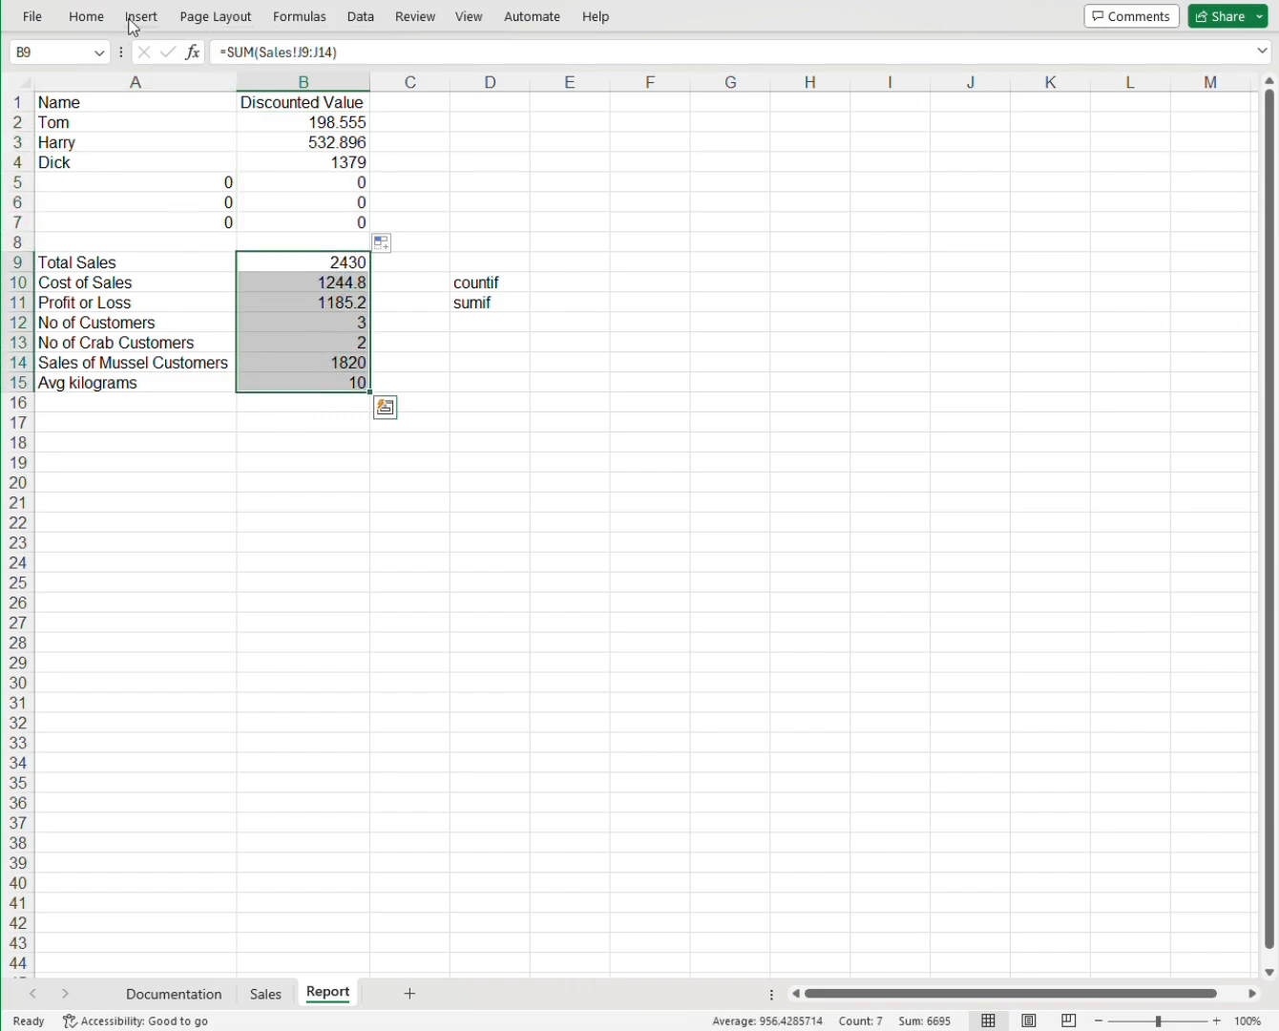
{"action": "left_click", "coordinate": [88, 18]}
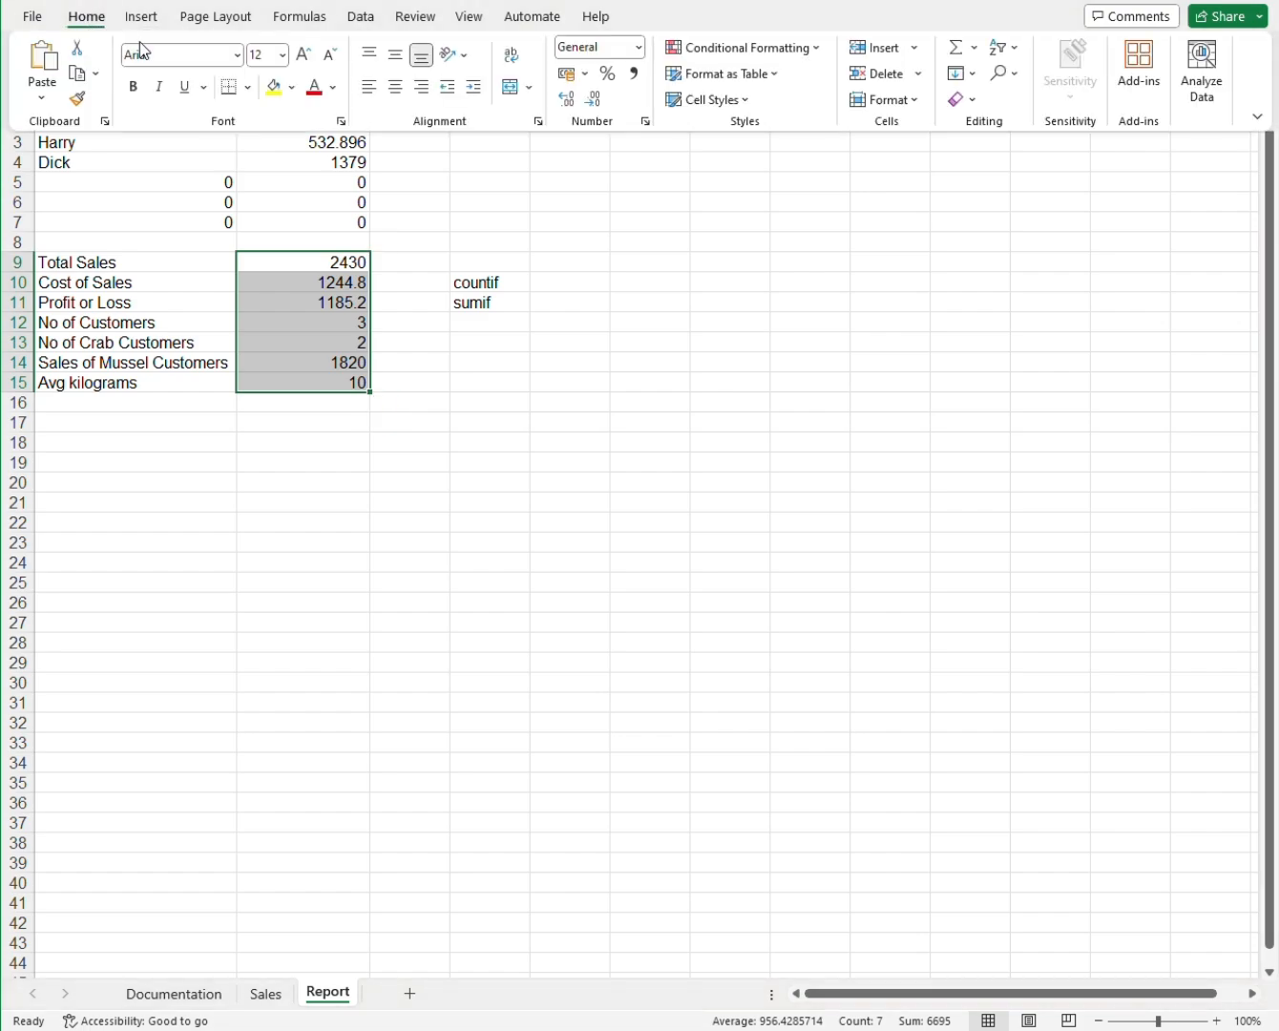
{"action": "left_click", "coordinate": [275, 89]}
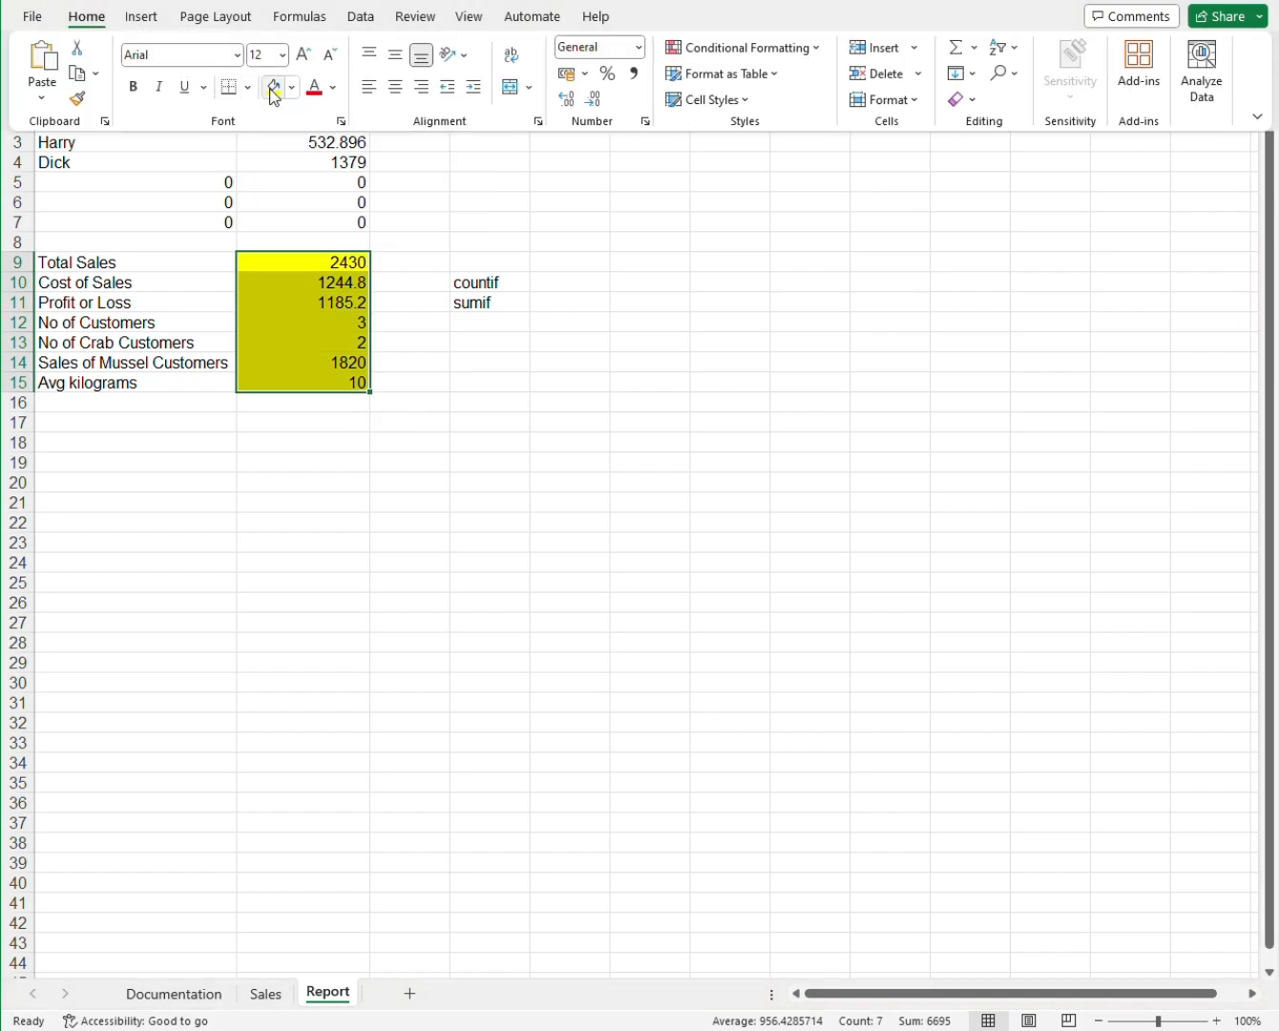
{"action": "left_click", "coordinate": [439, 302]}
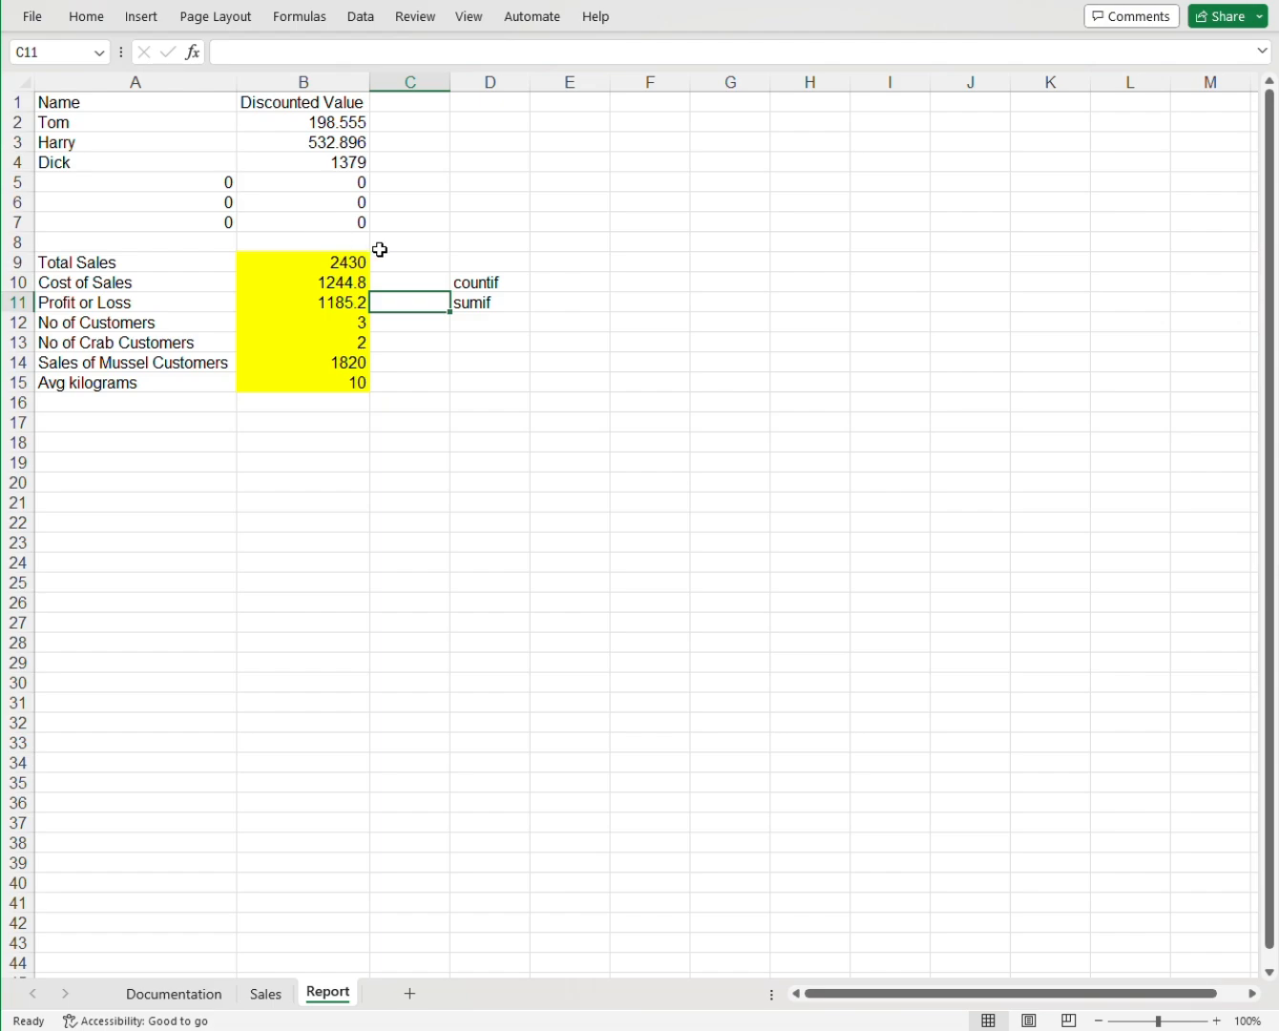